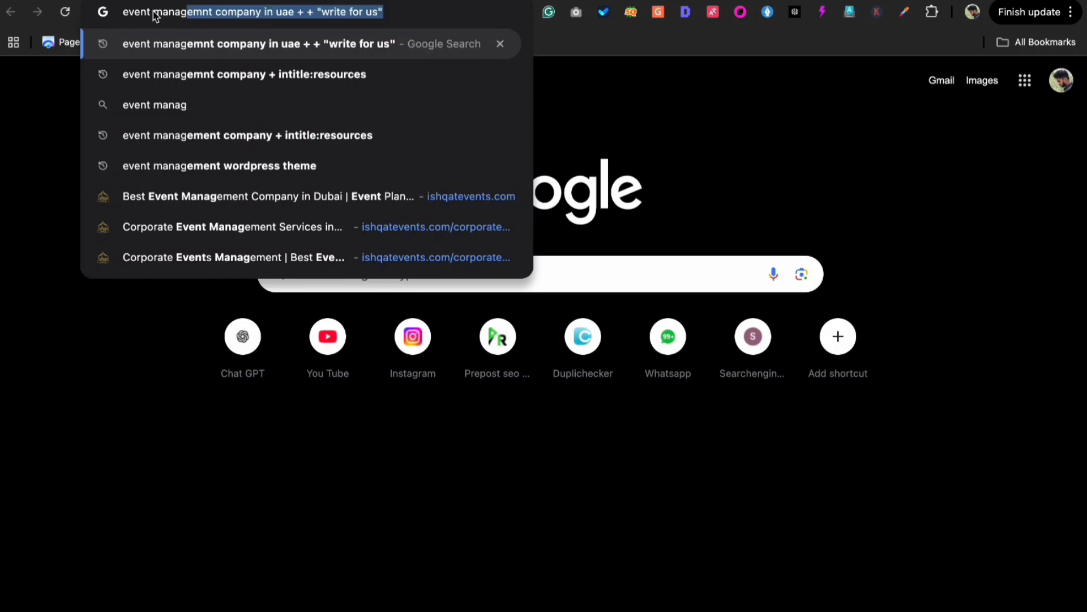
Search Google for "event managemant company in uae"
text(mp)
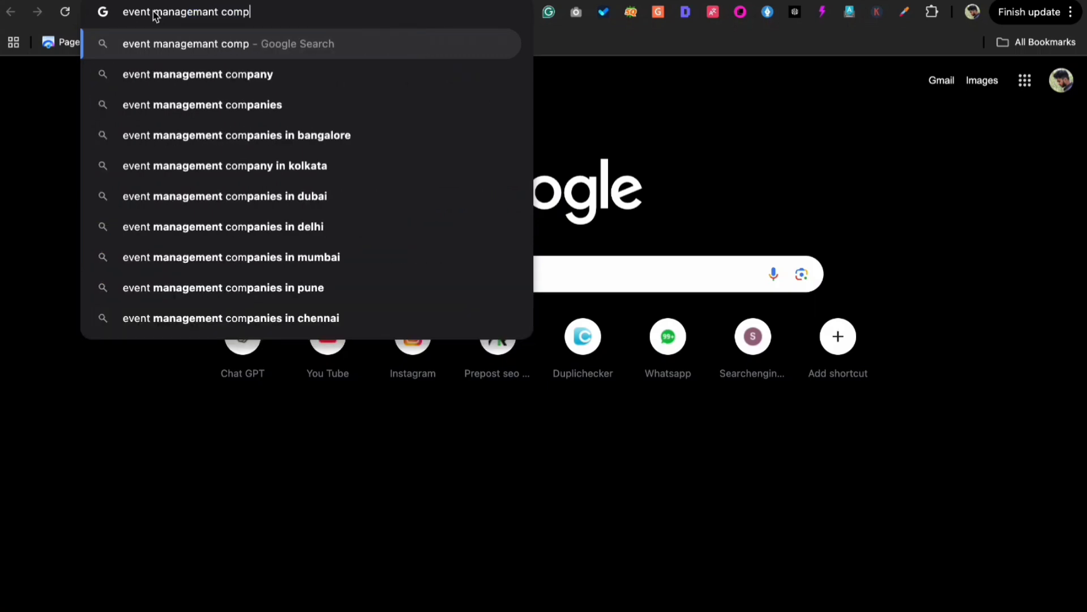
text(any i)
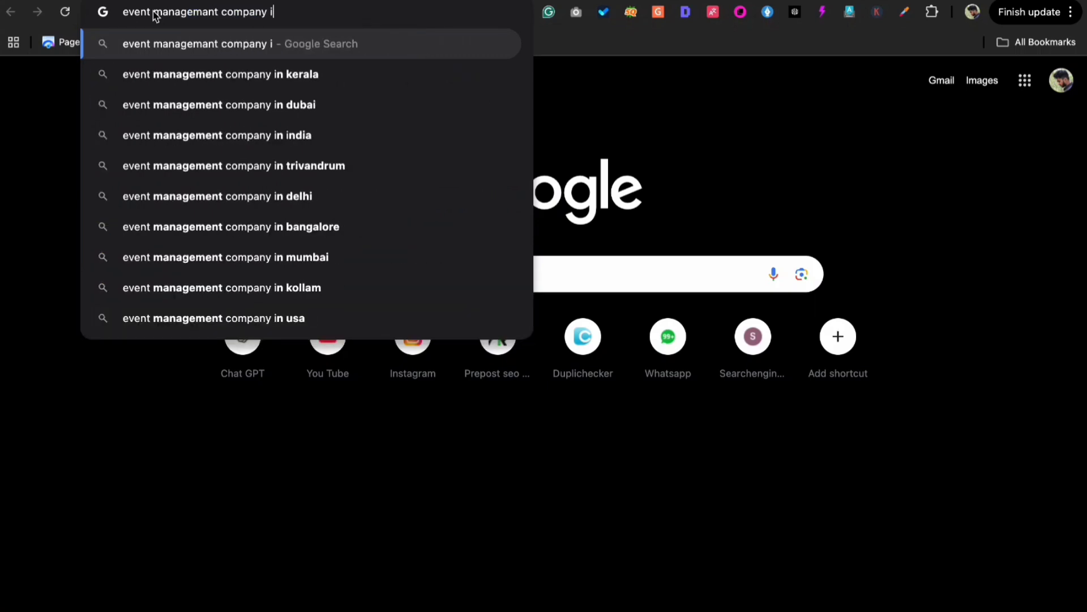
text(n uae)
key(Return)
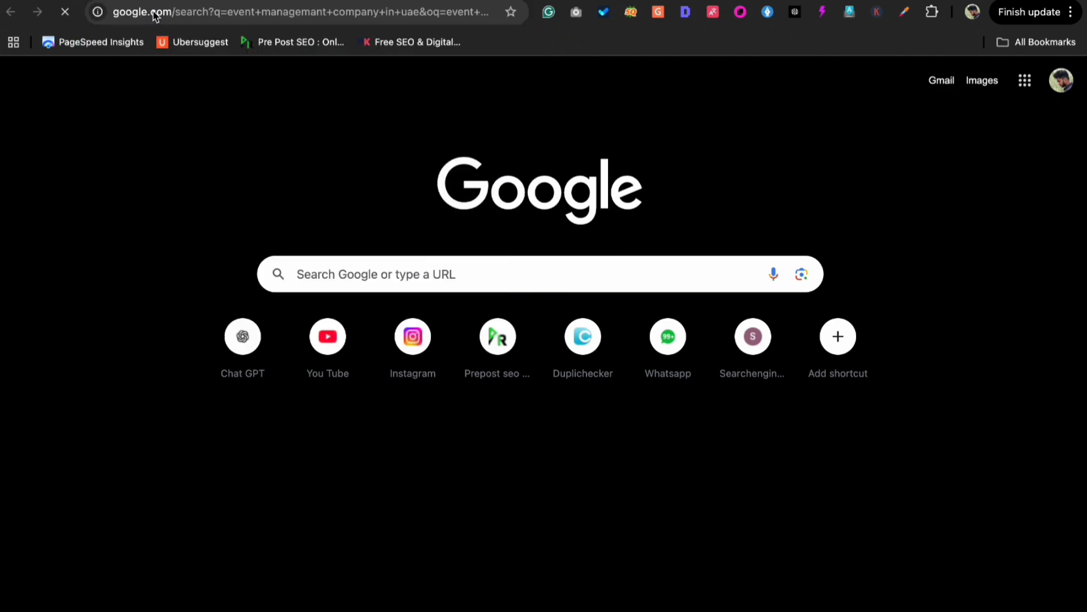
Open the Max Events Dubai website from the organic results, below the sponsored and business listings
scroll(397, 337, down, 2)
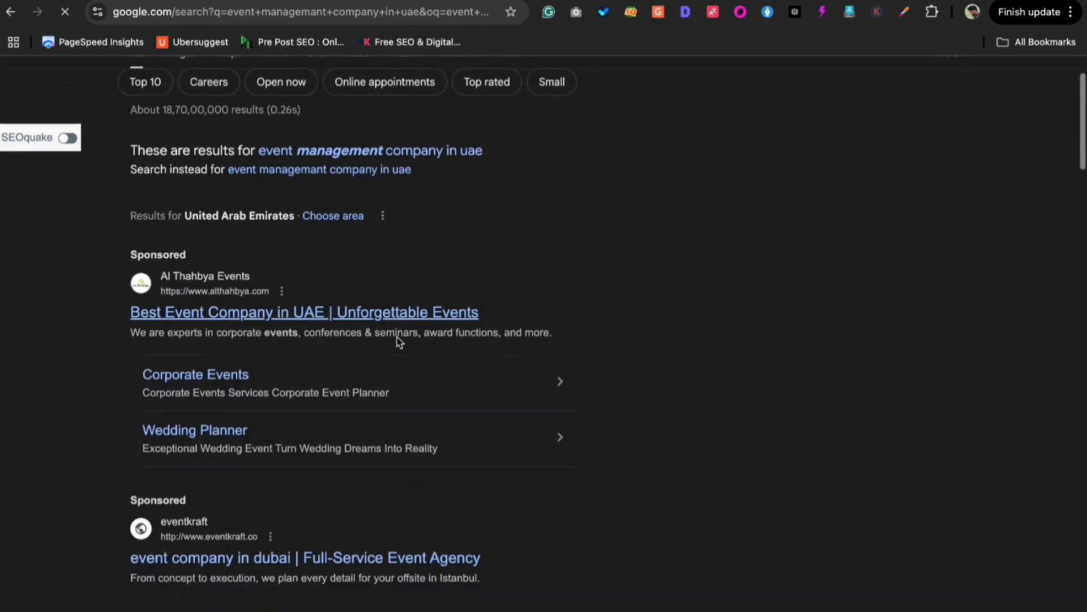
scroll(397, 337, down, 10)
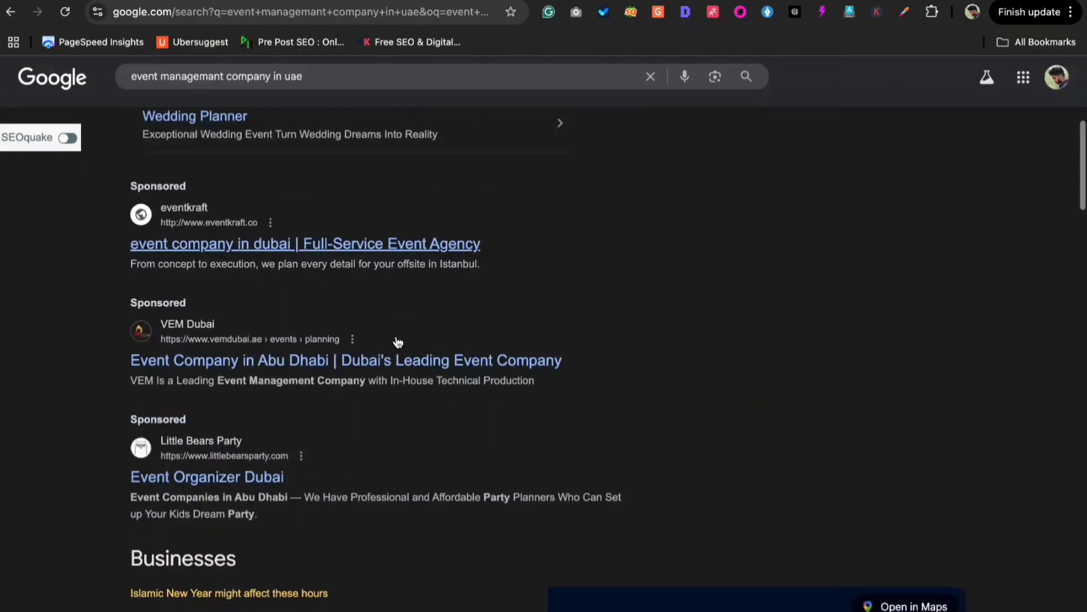
scroll(398, 341, down, 5)
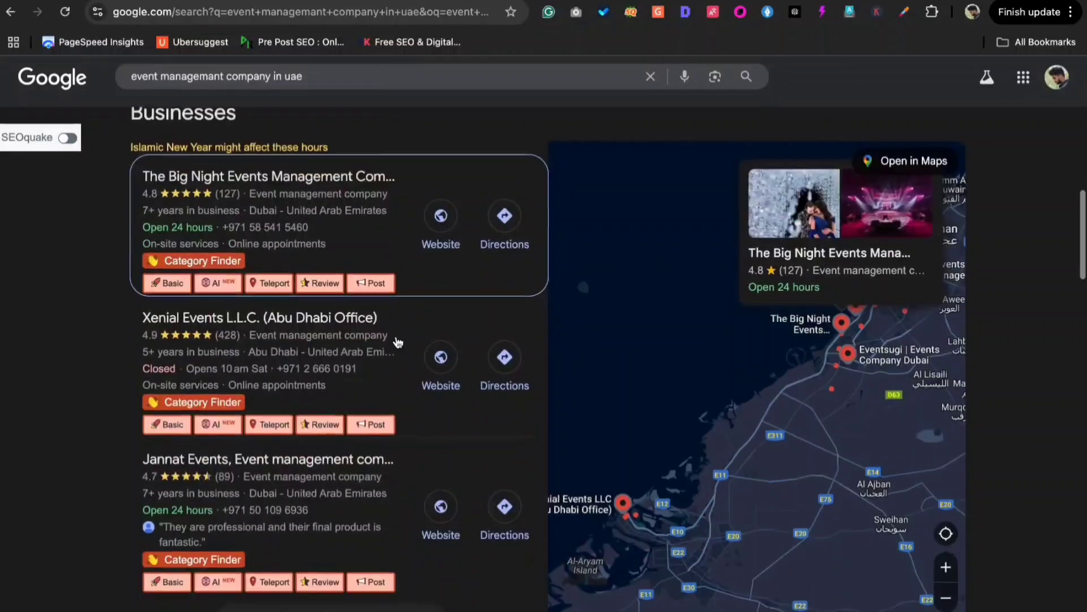
scroll(398, 341, down, 2)
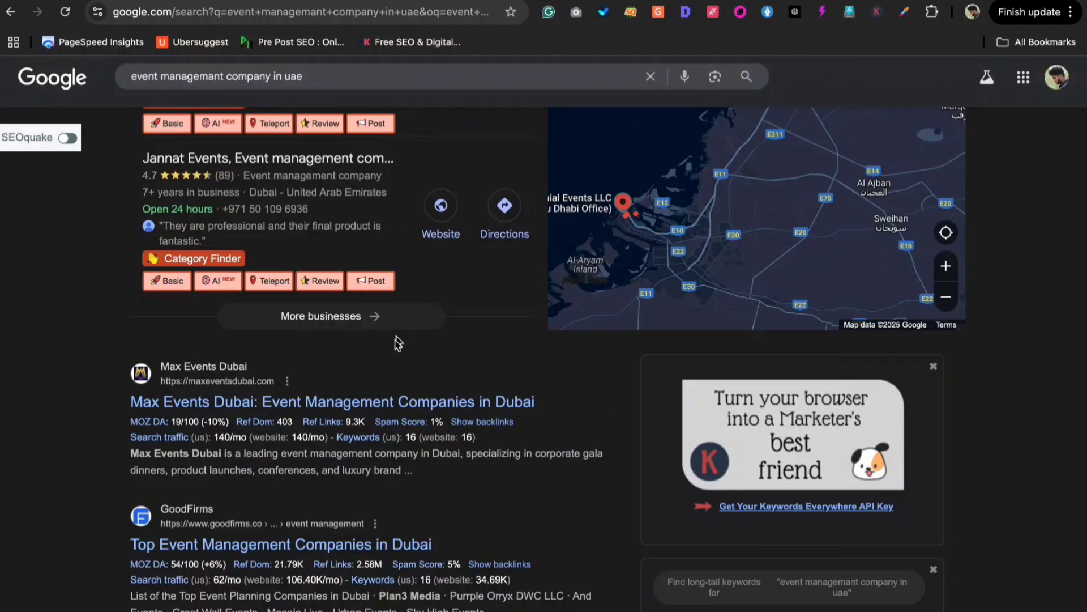
click(388, 407)
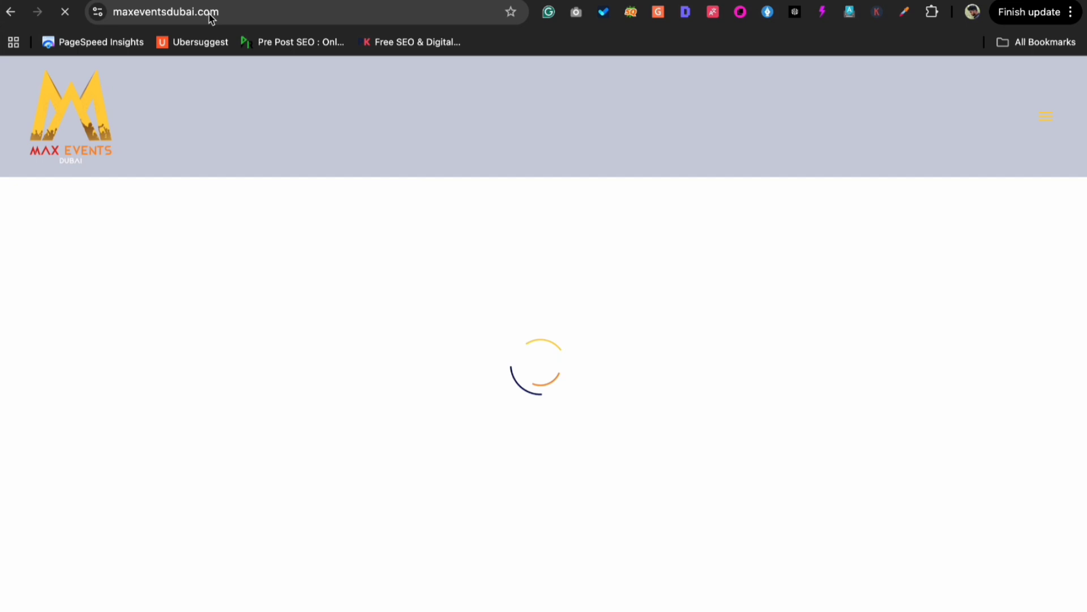
Copy the maxeventsdubai.com address and run it through Rankifyer's Free Backlink Checker Tool
click(211, 17)
key(ctrl+c)
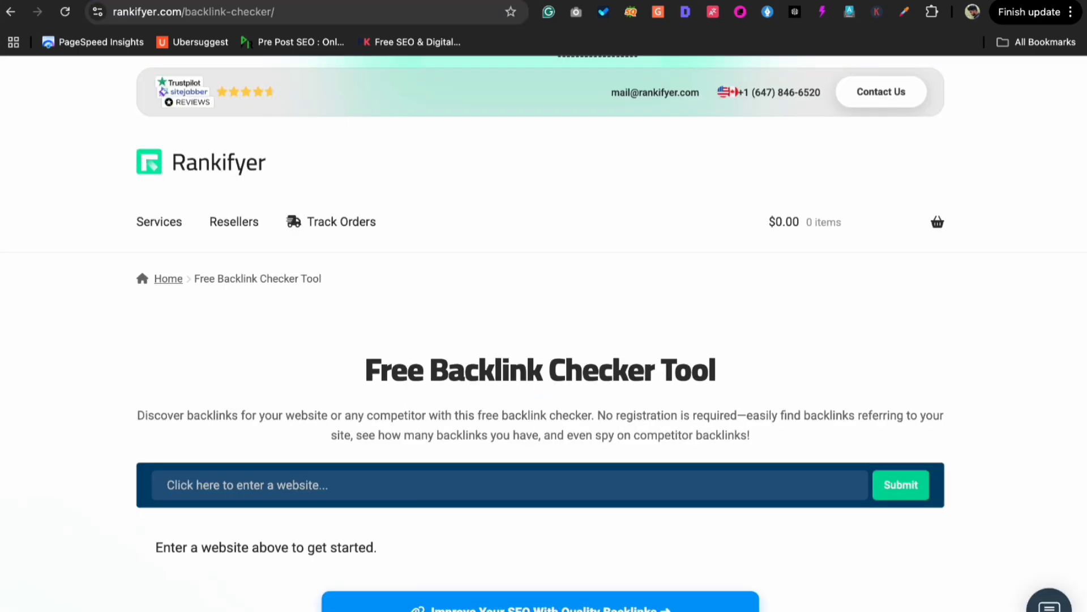
scroll(344, 295, down, 2)
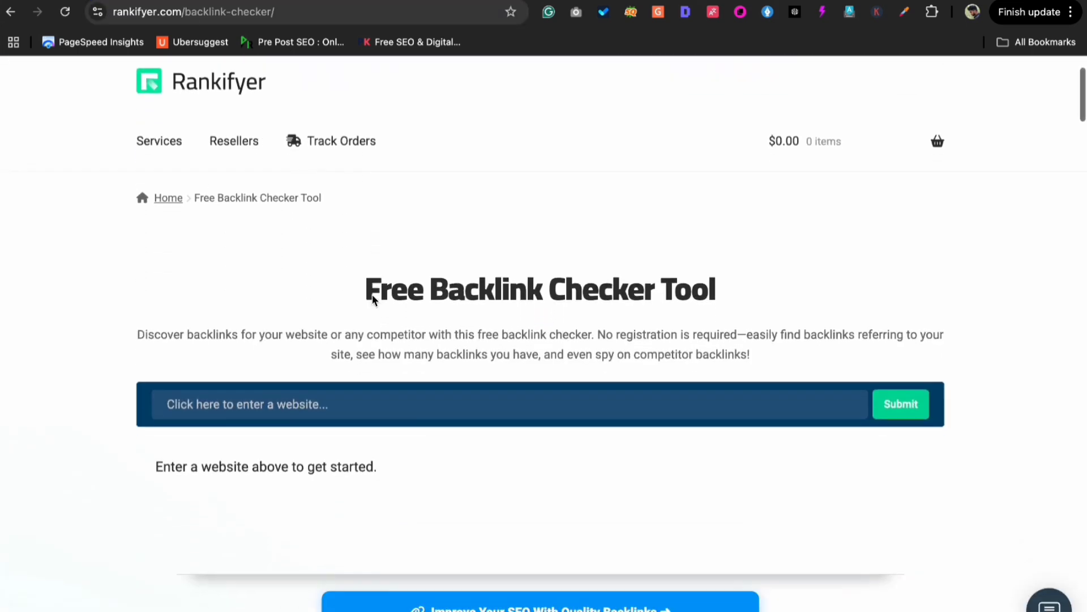
click(263, 402)
key(ctrl+v)
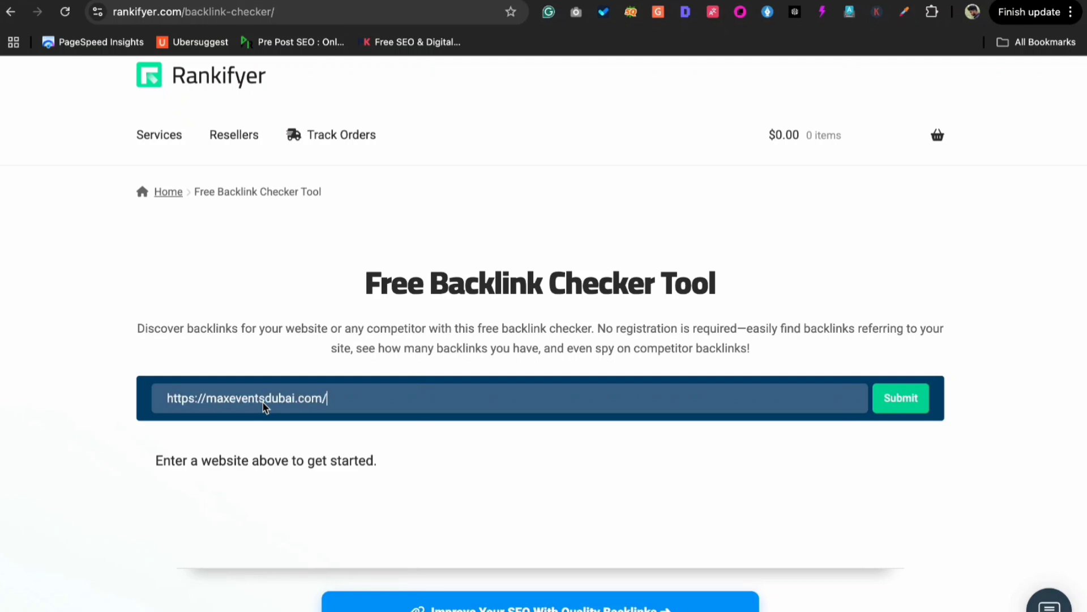
click(904, 402)
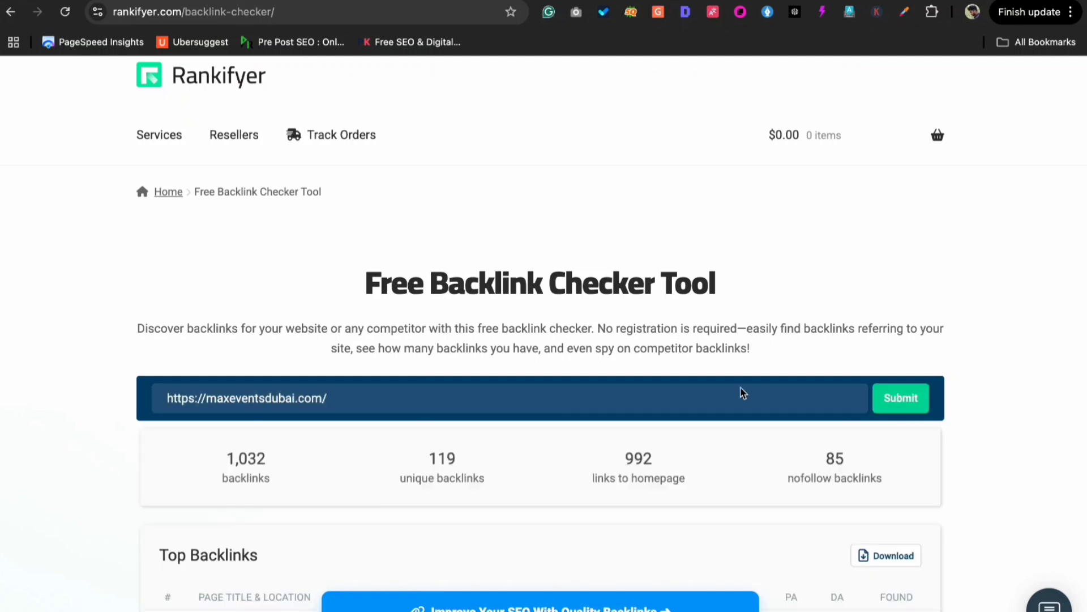
Examine the Top Backlinks list for the competitor site, reviewing the linking pages, anchor texts and nofollow tags
scroll(500, 372, down, 2)
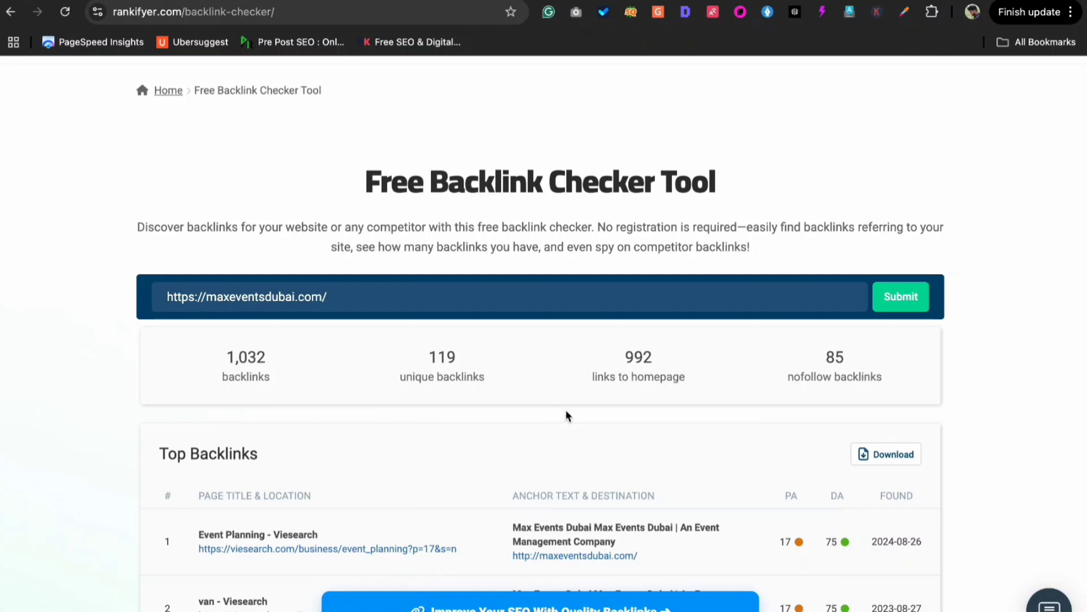
scroll(567, 415, down, 6)
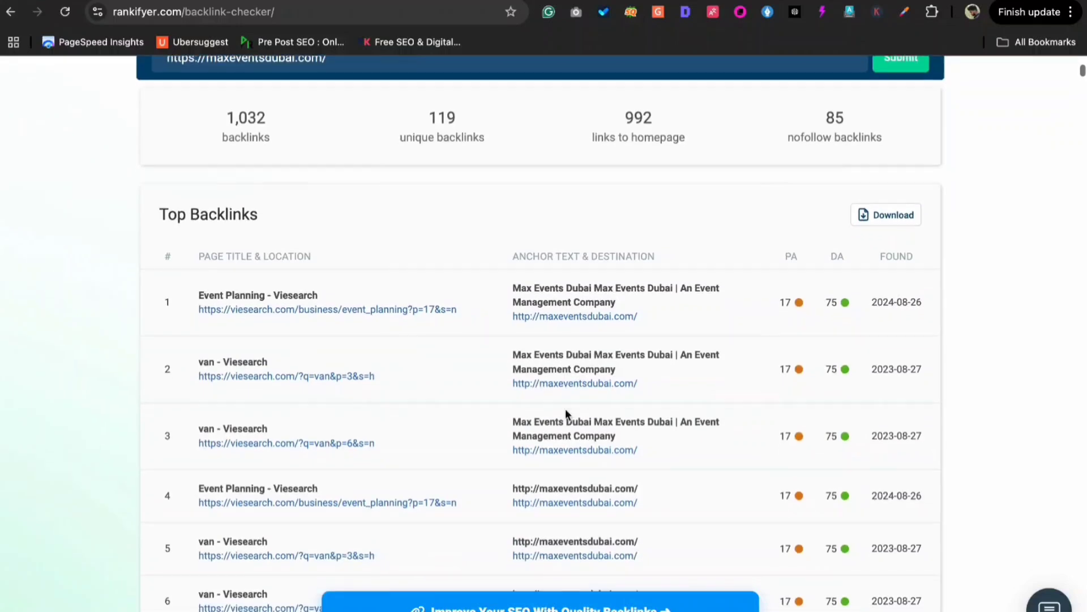
scroll(566, 415, down, 6)
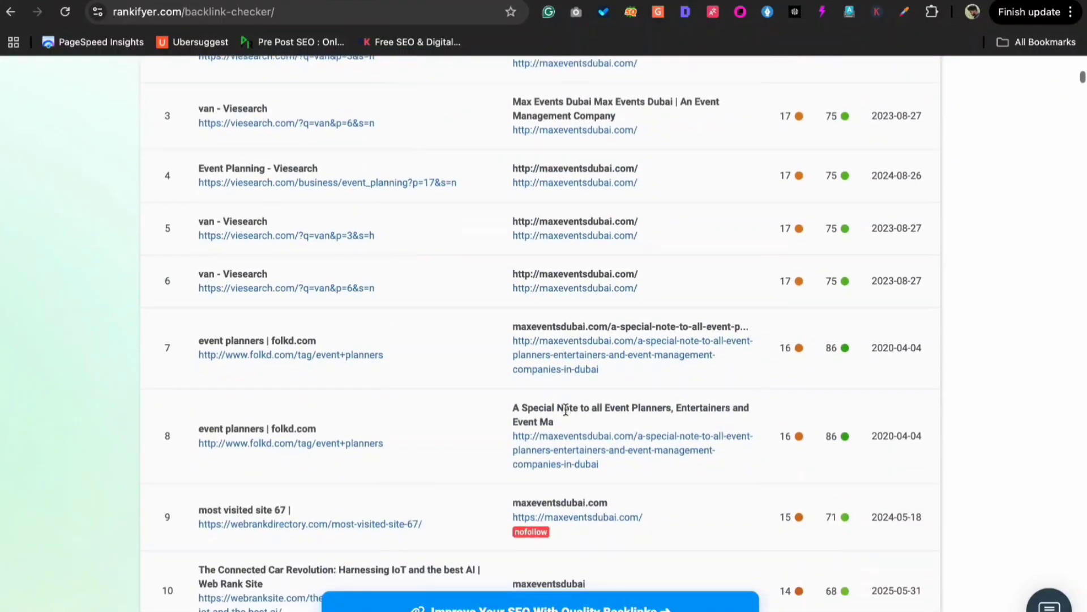
scroll(566, 415, down, 7)
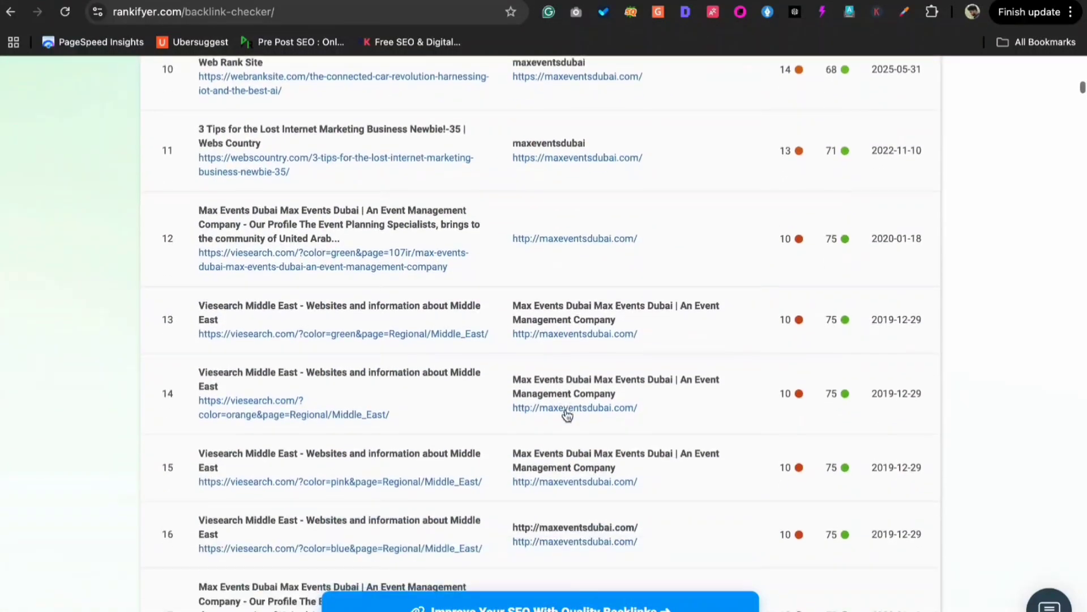
scroll(430, 378, down, 8)
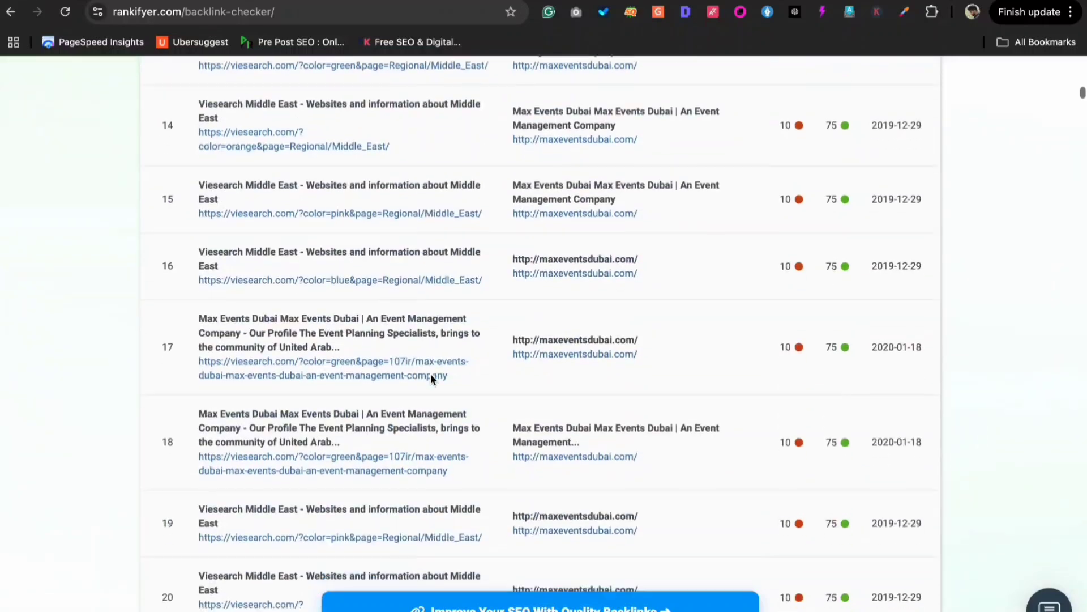
scroll(430, 379, down, 9)
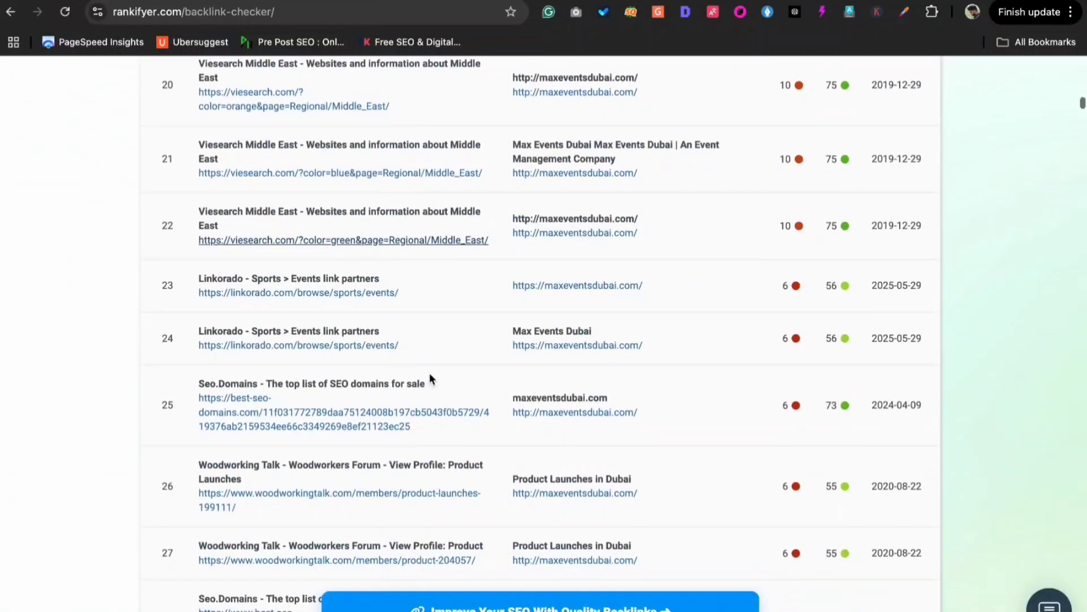
scroll(429, 375, down, 11)
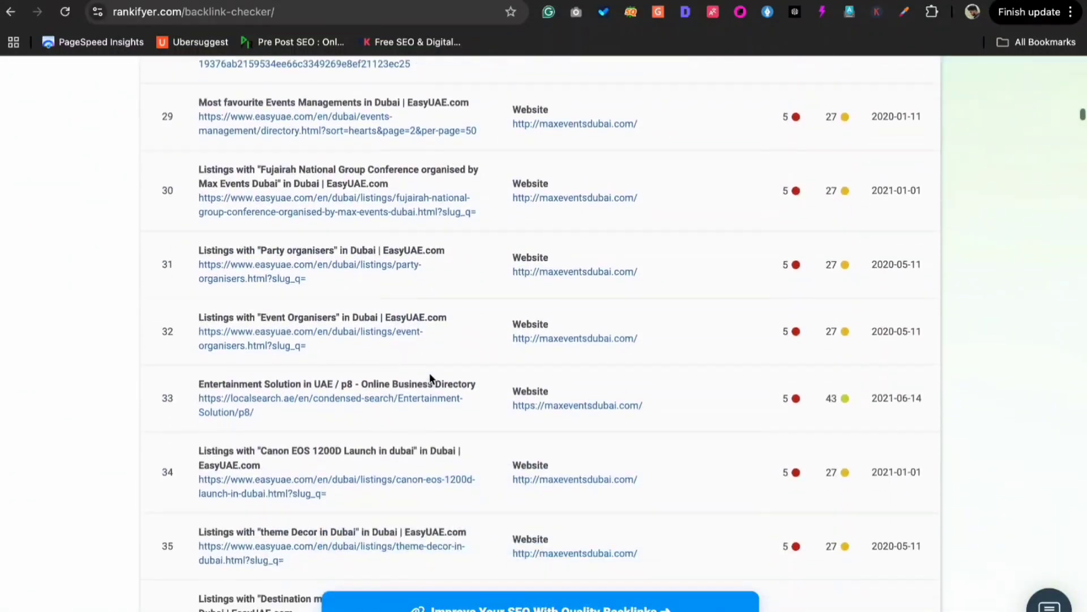
scroll(429, 376, down, 15)
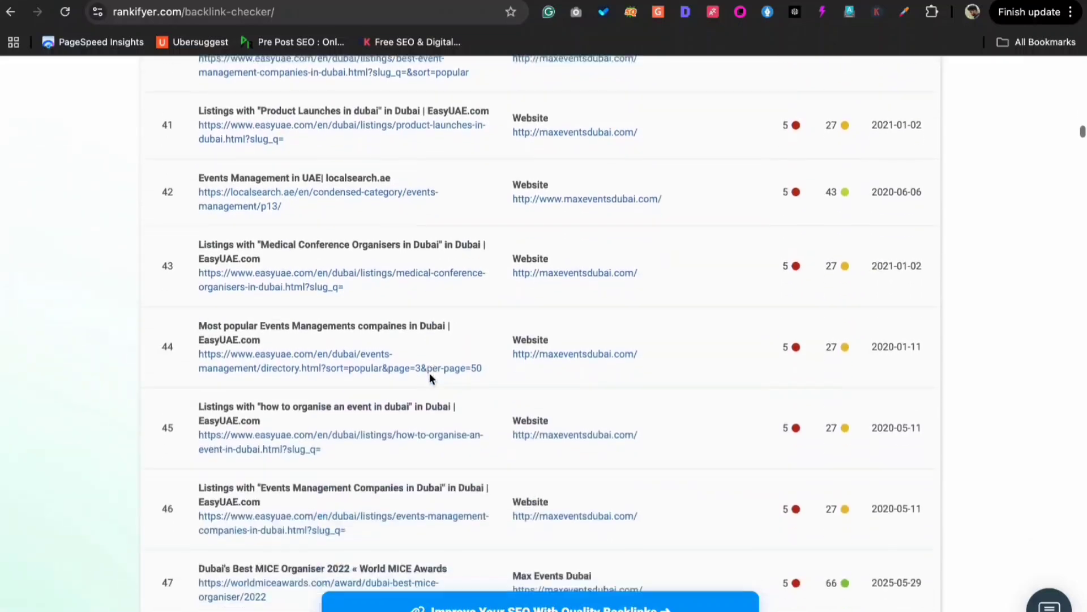
scroll(430, 373, down, 9)
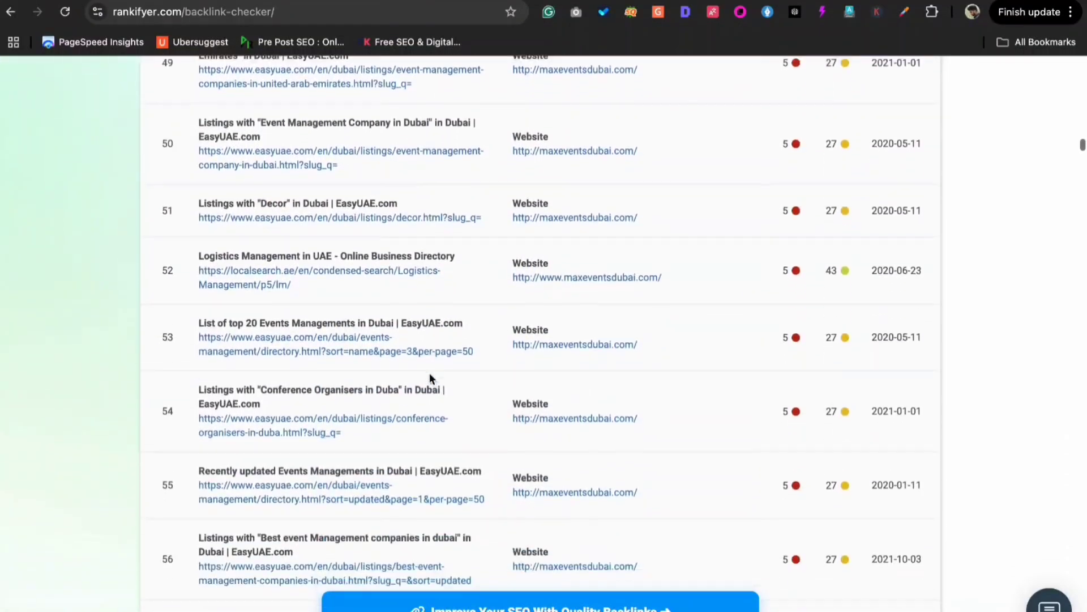
scroll(430, 375, down, 11)
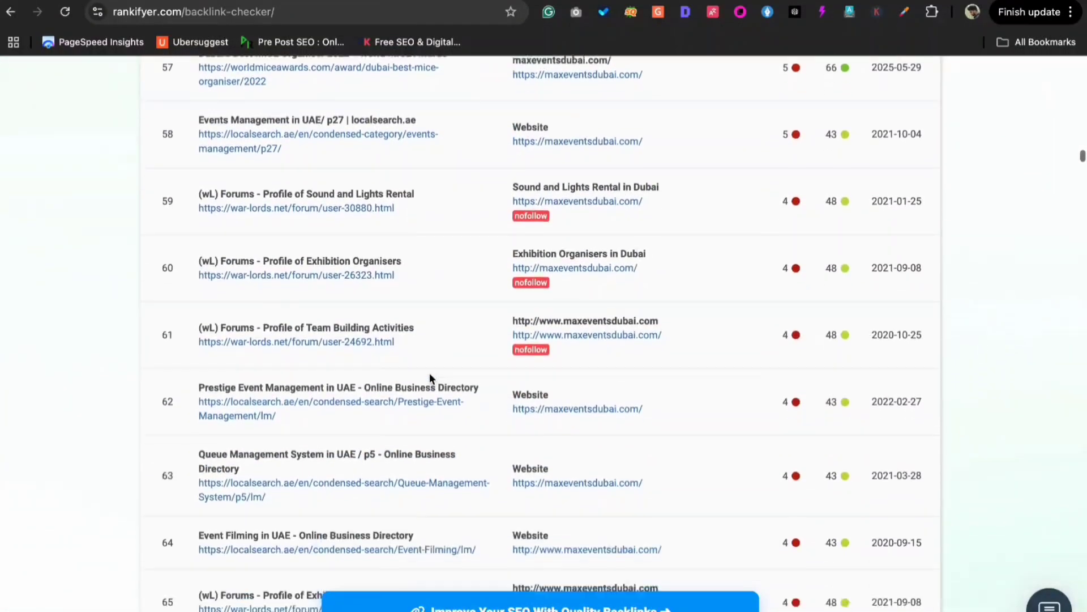
scroll(429, 376, down, 5)
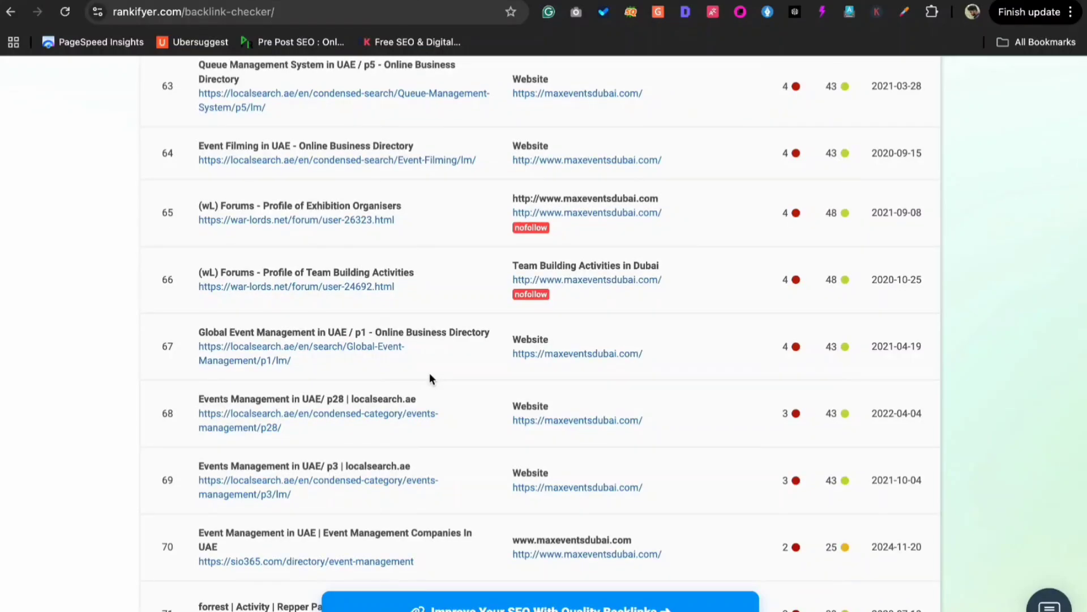
scroll(430, 378, down, 8)
scroll(429, 378, up, 20)
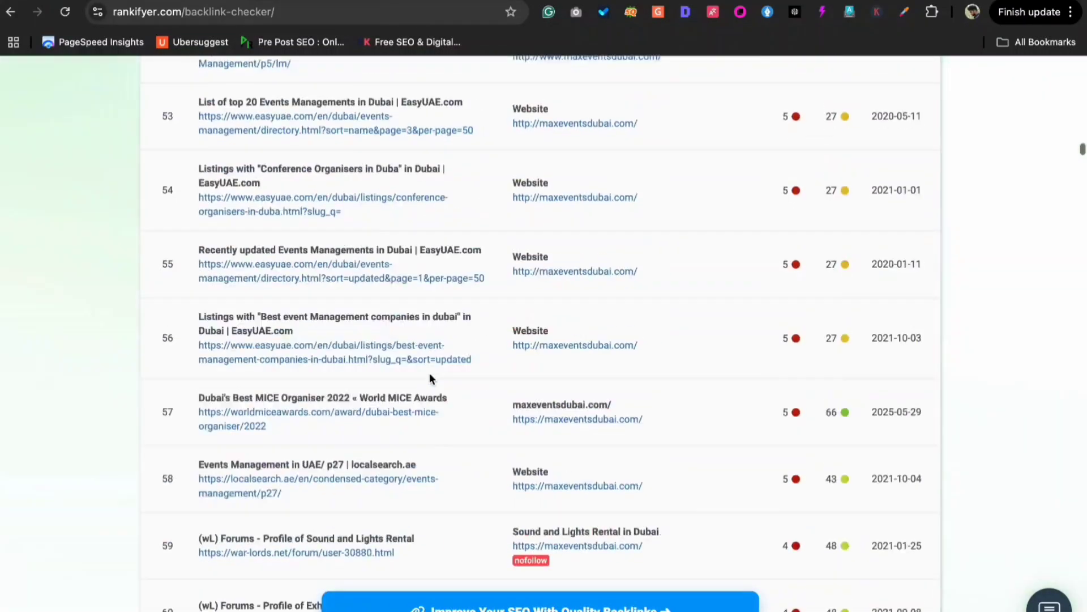
scroll(429, 376, up, 20)
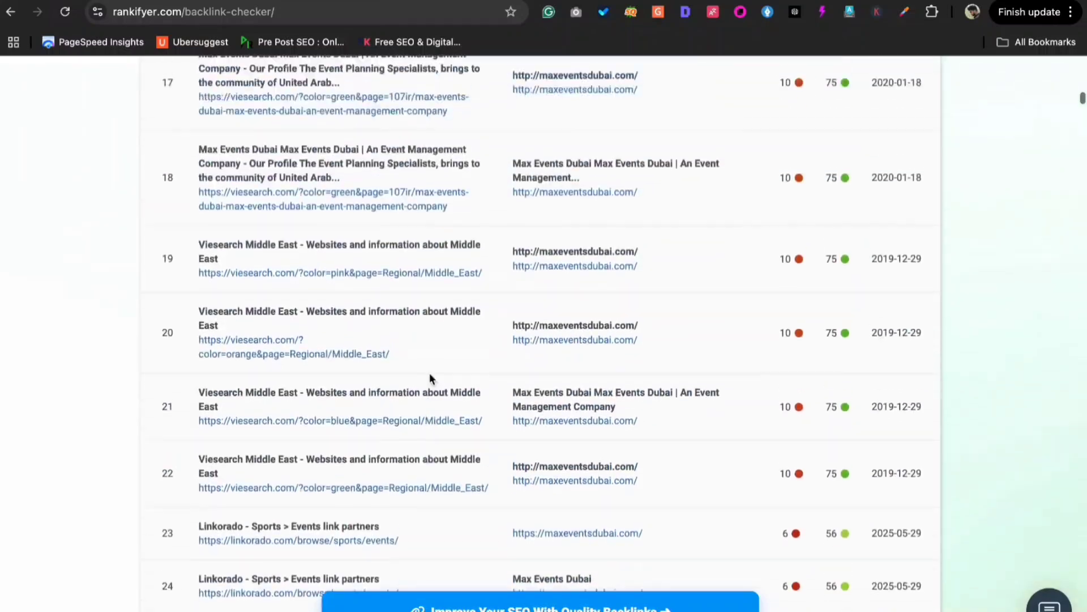
scroll(429, 375, up, 20)
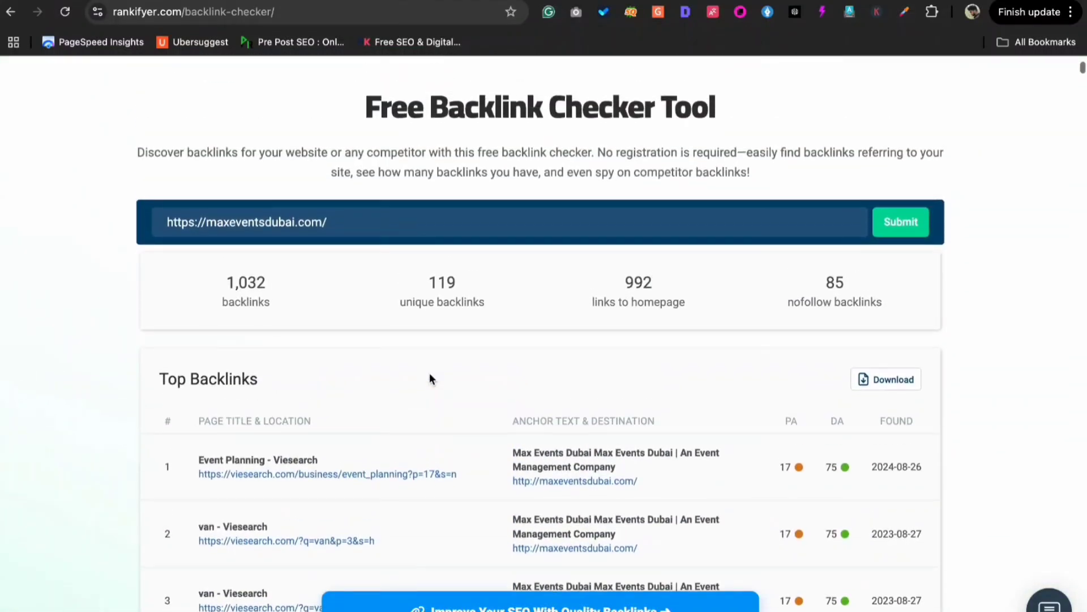
Check the DA column of the top backlinks and open the first linking page, Viesearch's Event Planning listing
scroll(431, 377, down, 2)
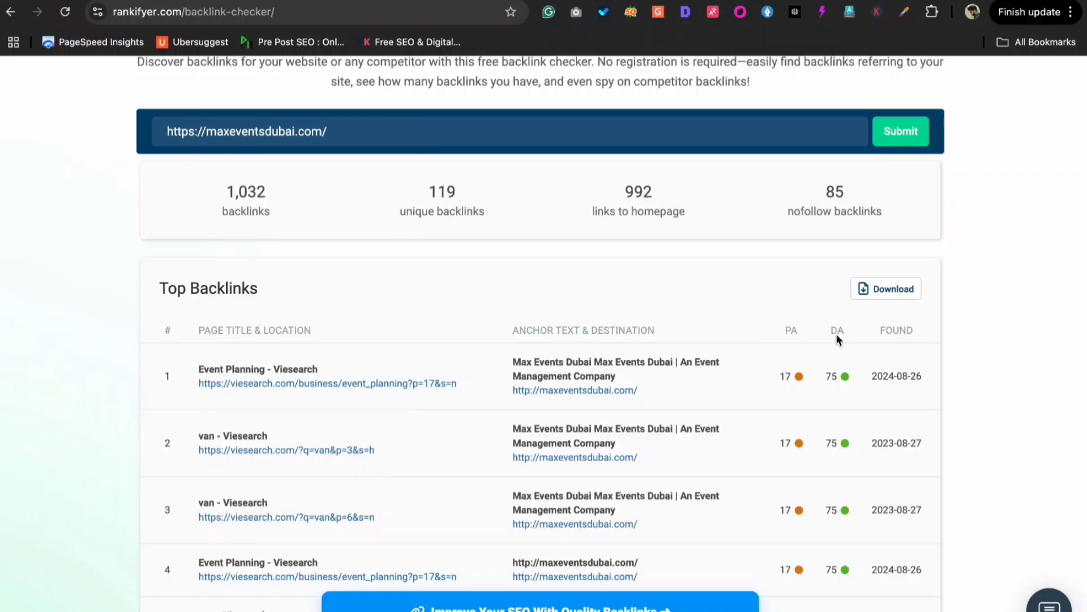
mouse_move(839, 340)
click(355, 383)
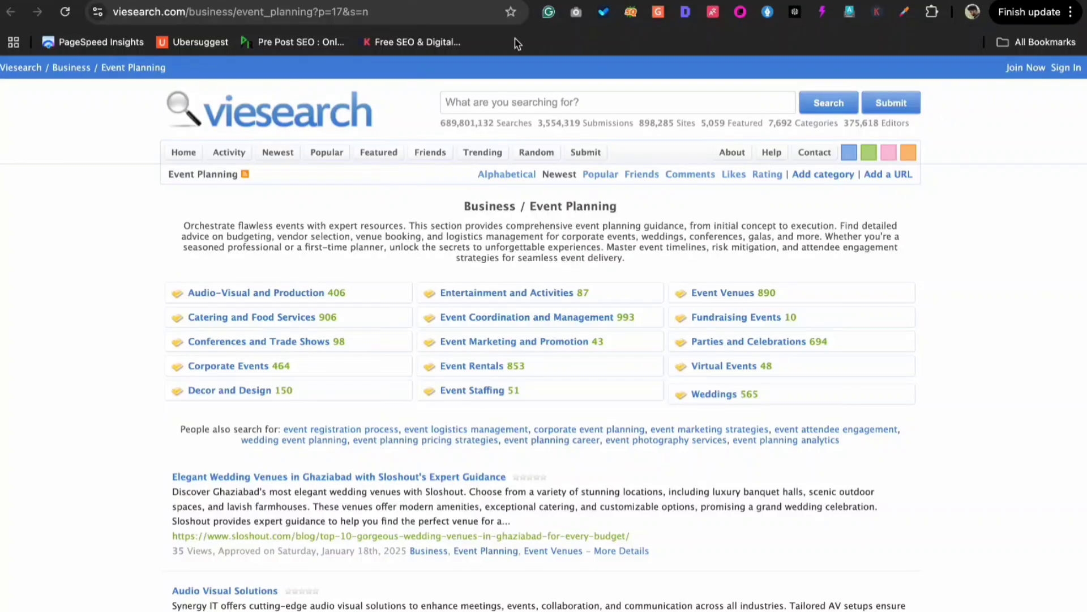
View the maxeventsdubai.com site again and return to its Rankifyer backlink results
click(426, 11)
text(maxeventsdubai.com)
key(Return)
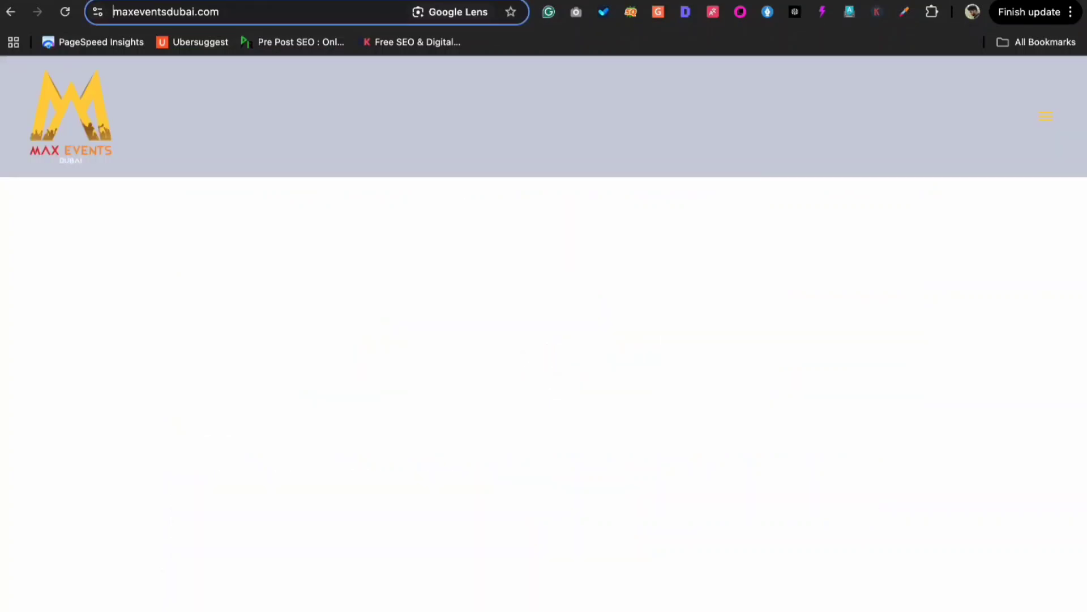
key(alt+Left)
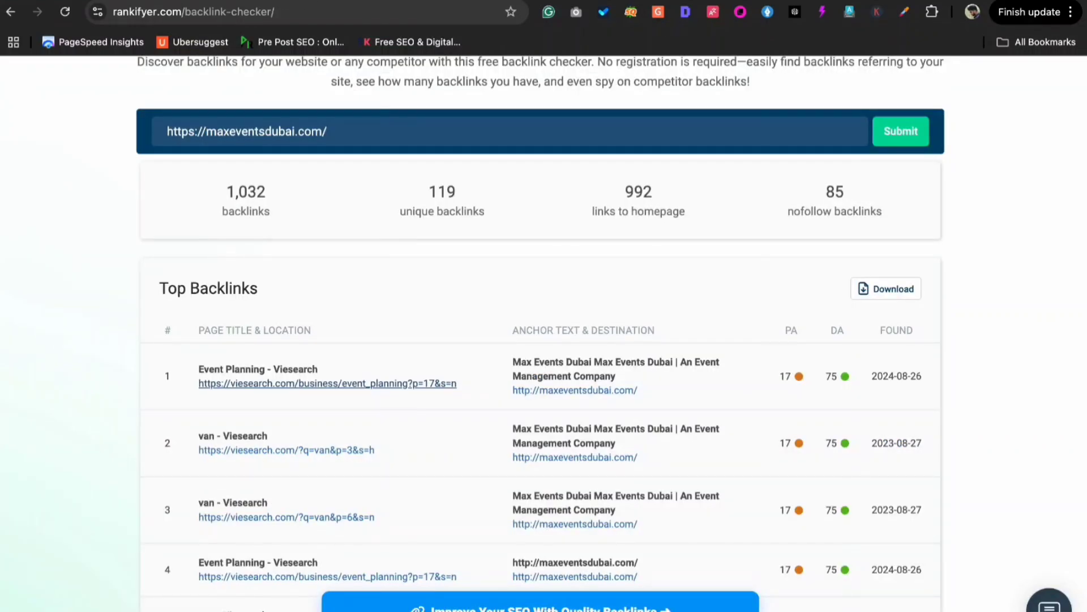
Switch to the PowerPoint presentation and copy the seoreviewtools.com valuable-backlinks-checker link from the Competitor Backlink Analysis slide
key(ctrl+Up)
click(127, 23)
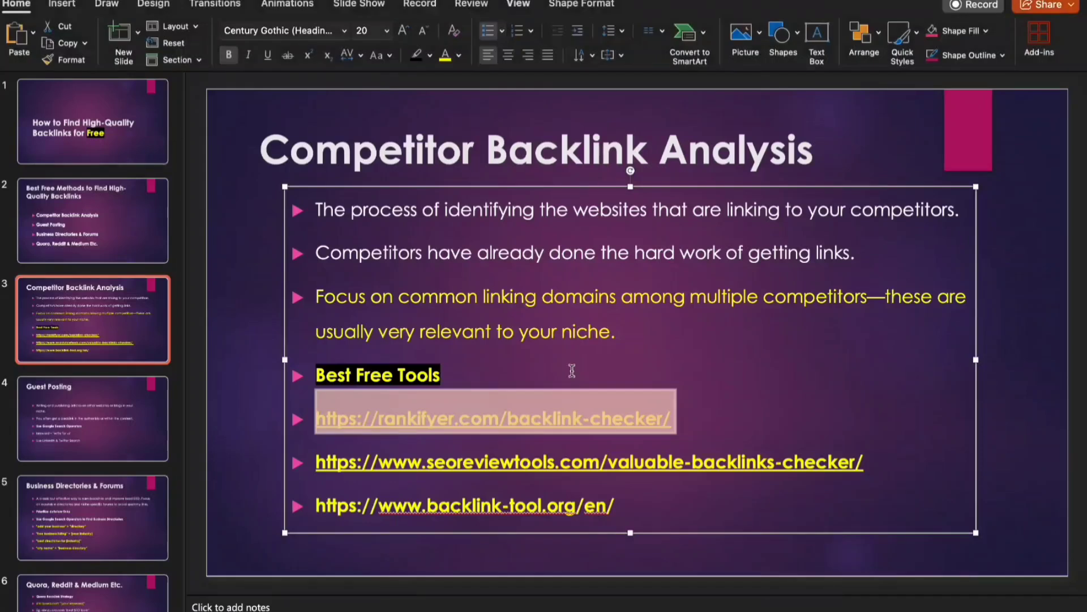
click(722, 392)
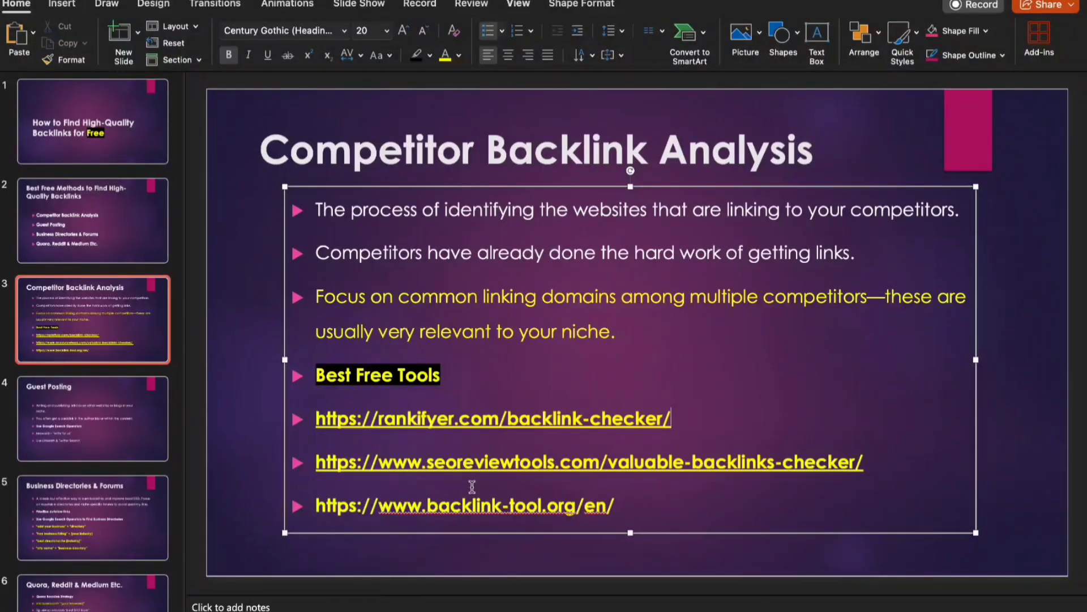
drag(888, 462, 318, 466)
key(super+c)
Switch back to Chrome and open the copied SEO Review Tools backlink checker link in a new tab
key(ctrl+Up)
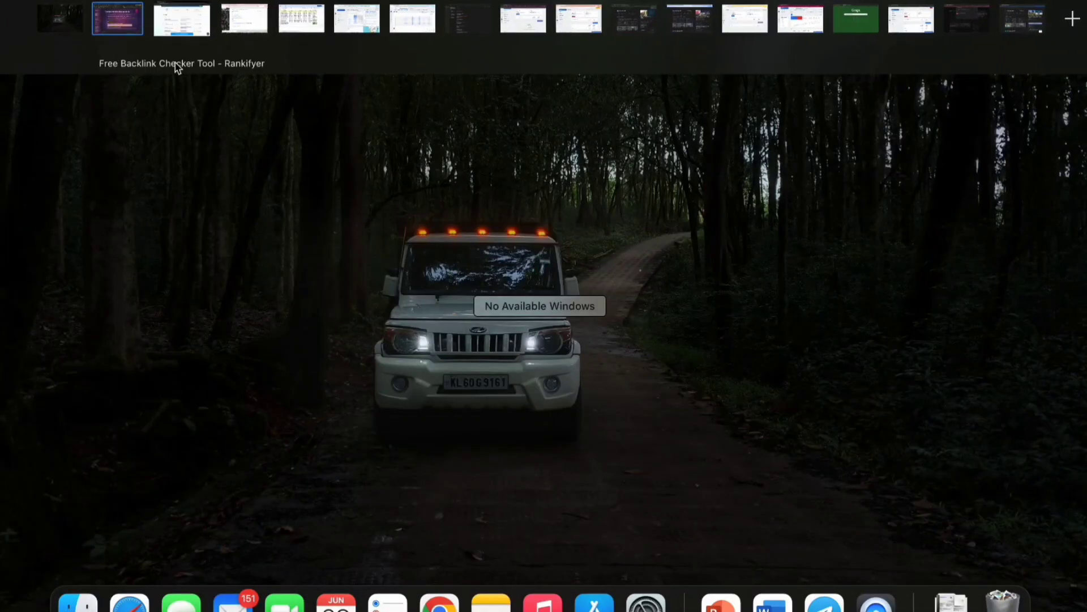
click(165, 29)
key(super+t)
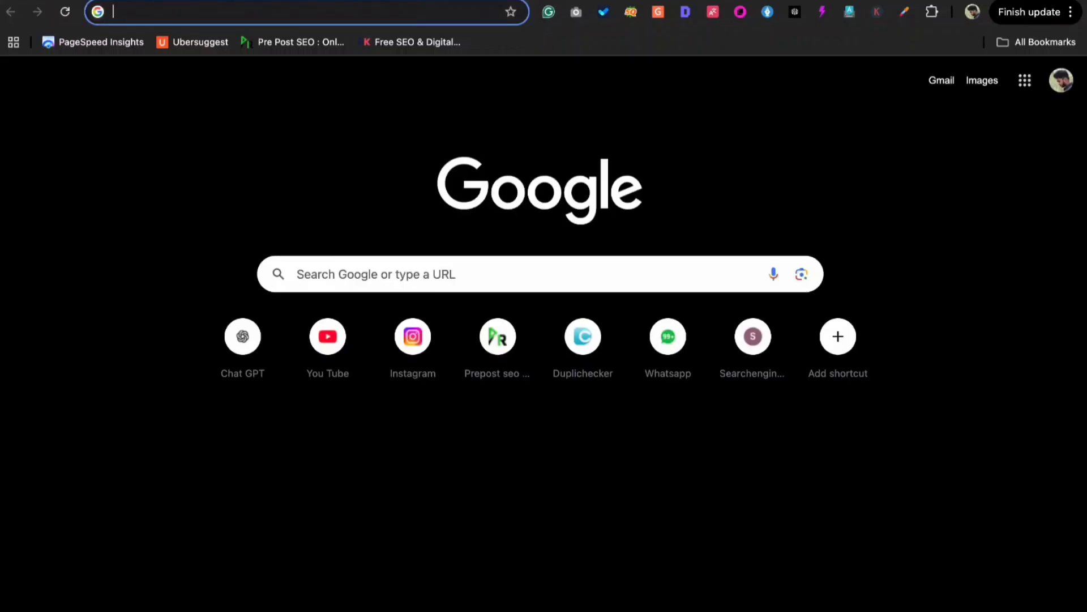
key(super+v)
key(Return)
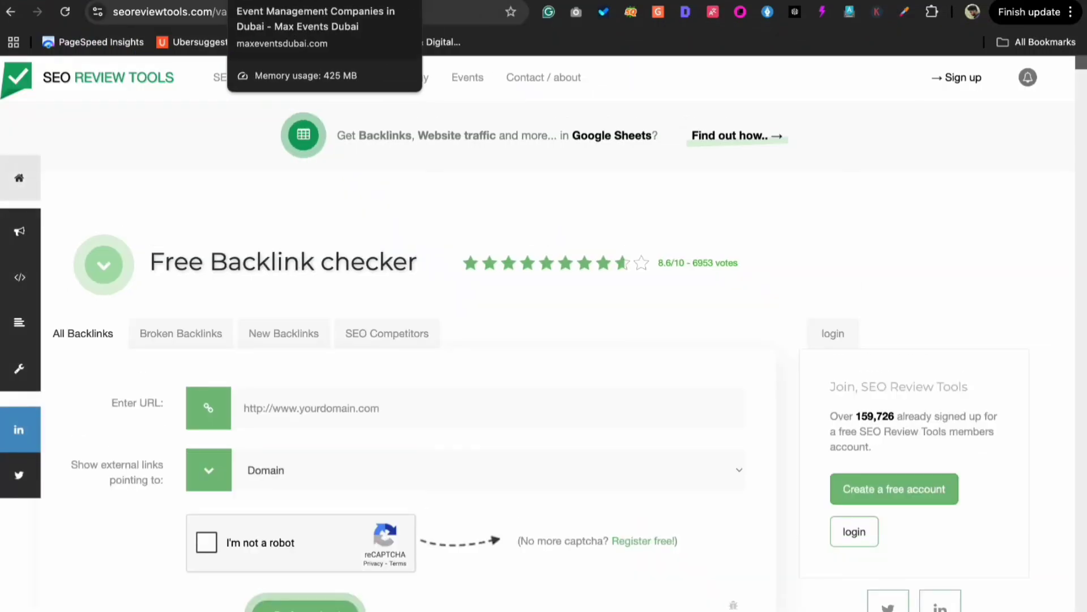
click(199, 10)
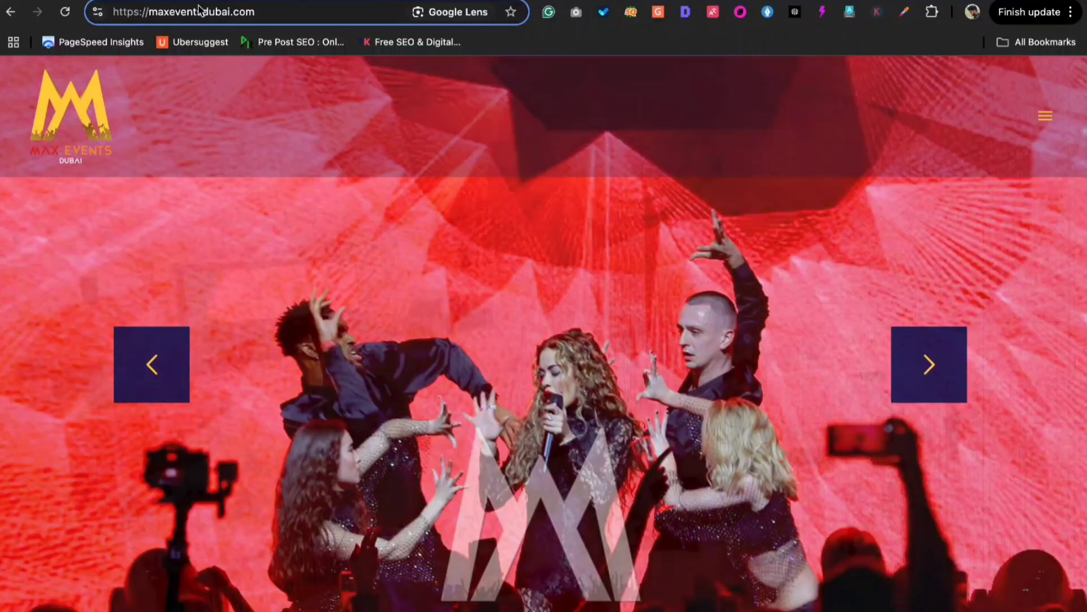
click(200, 11)
key(ctrl+c)
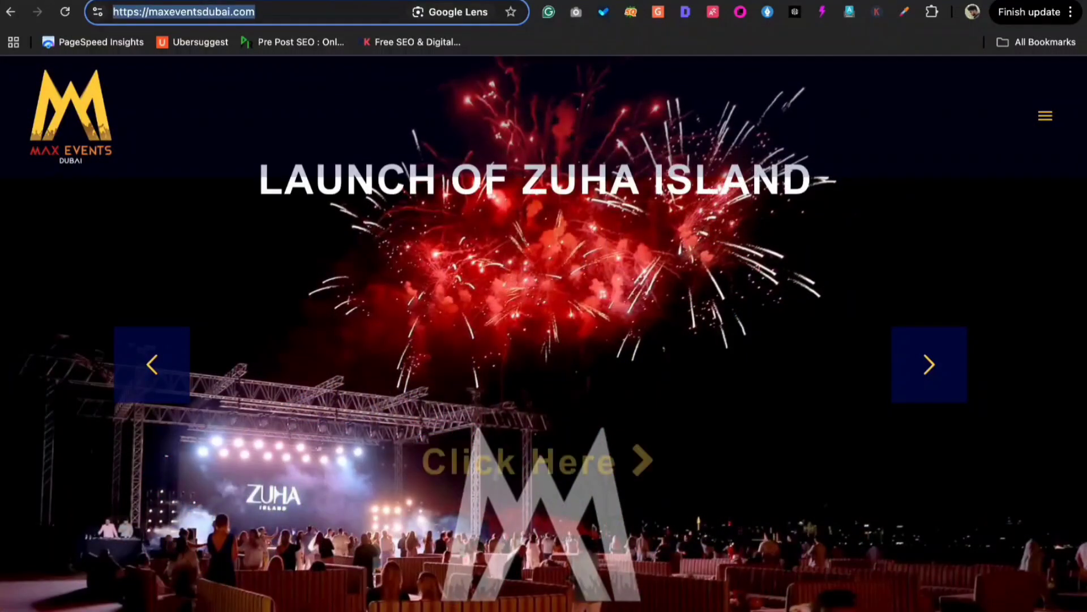
key(ctrl+Tab)
scroll(447, 294, down, 2)
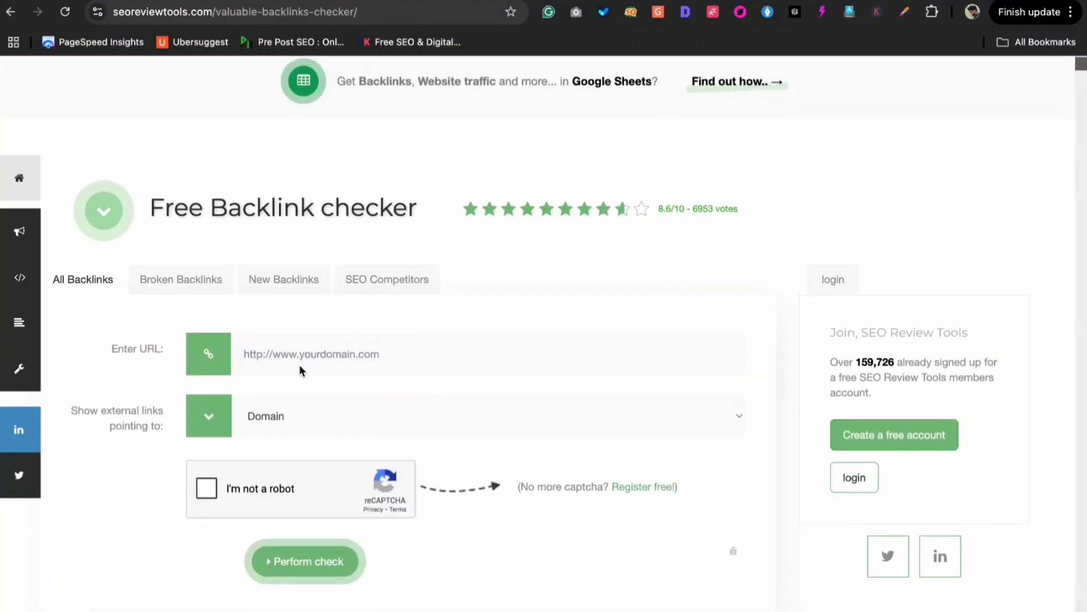
click(295, 357)
key(ctrl+v)
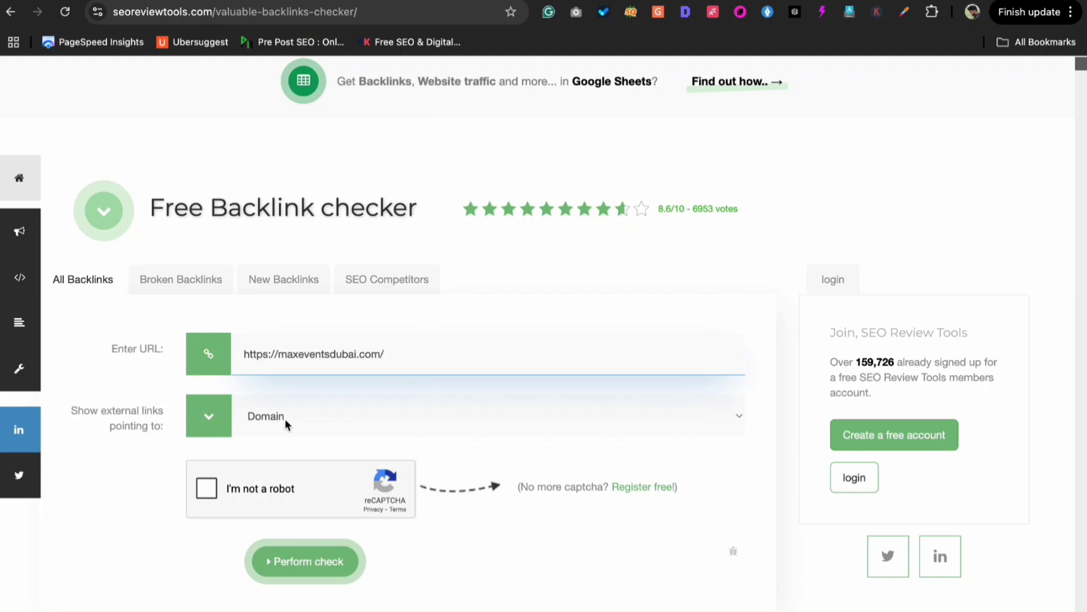
Confirm the captcha, run the domain-level backlink check, and dismiss the newsletter pop-up over the report
click(206, 487)
scroll(396, 435, down, 1)
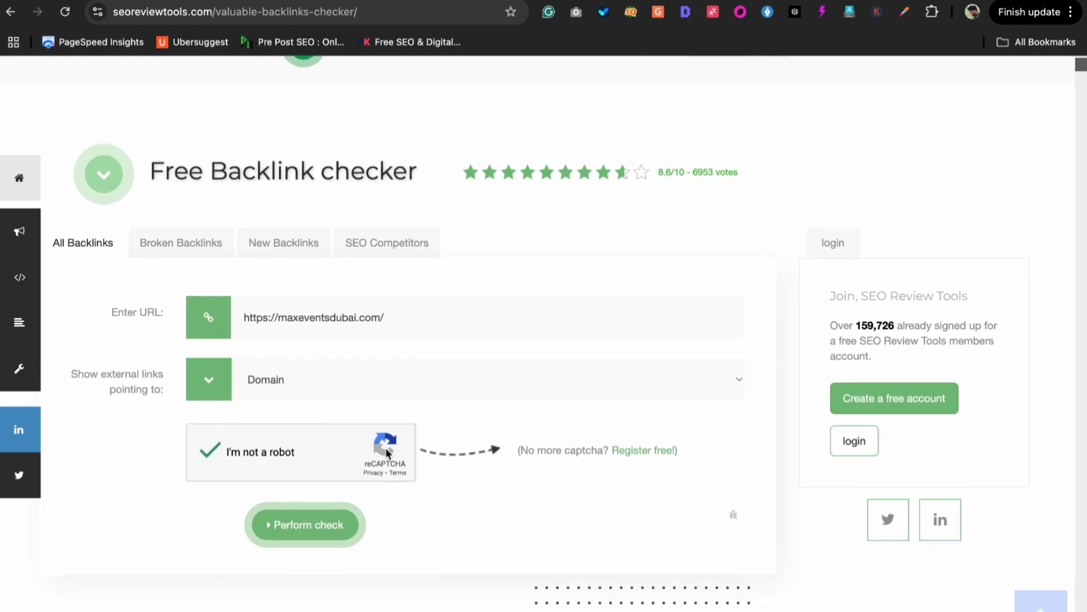
click(303, 534)
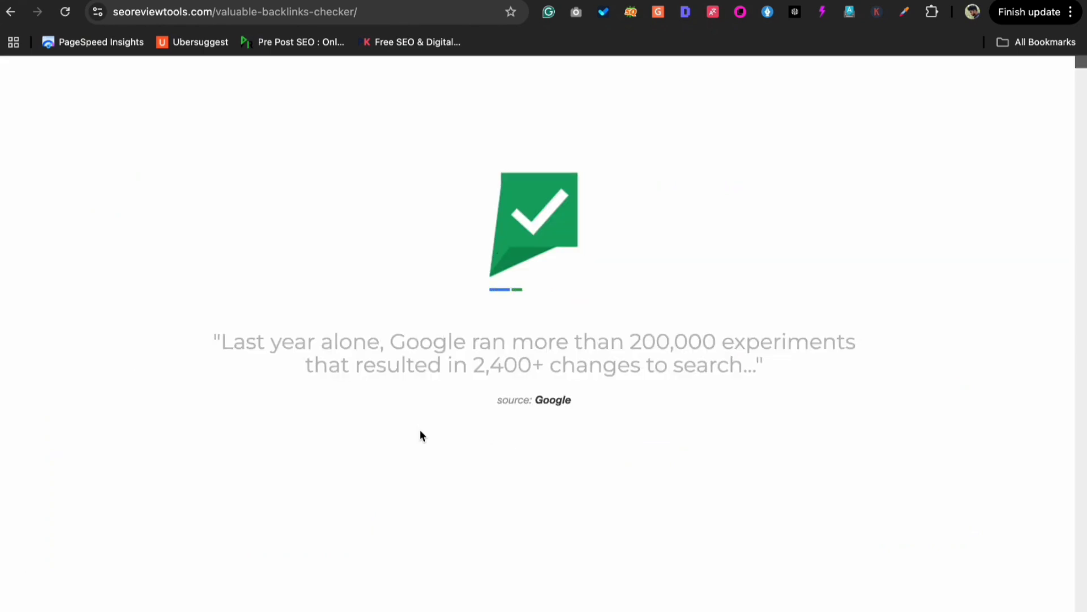
scroll(568, 363, down, 2)
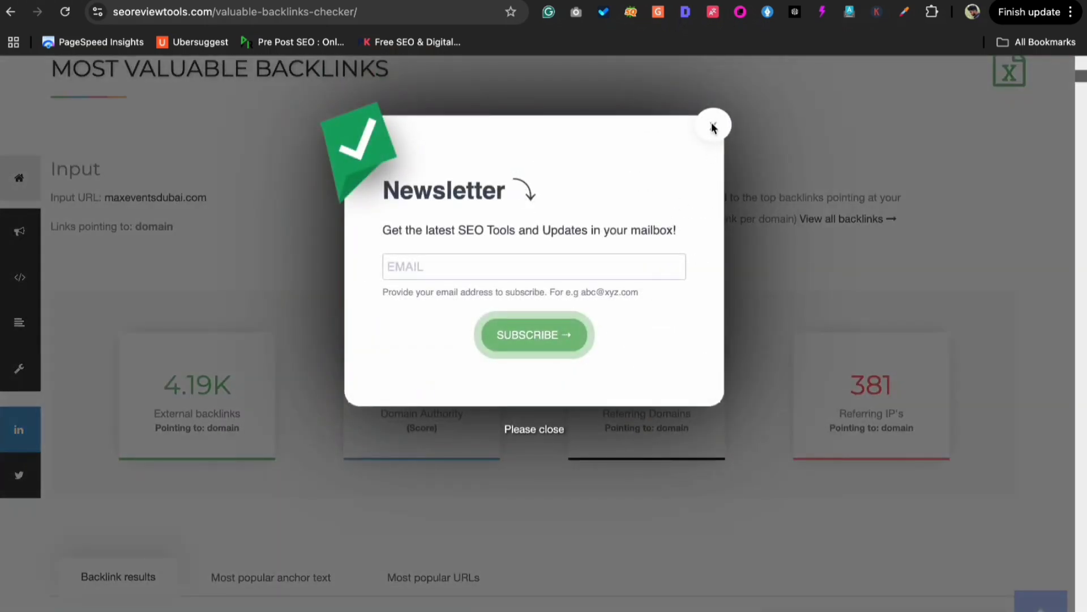
click(713, 126)
Examine the report's summary figures and the backlink list with its anchor text, nofollow and DA columns
scroll(446, 339, down, 2)
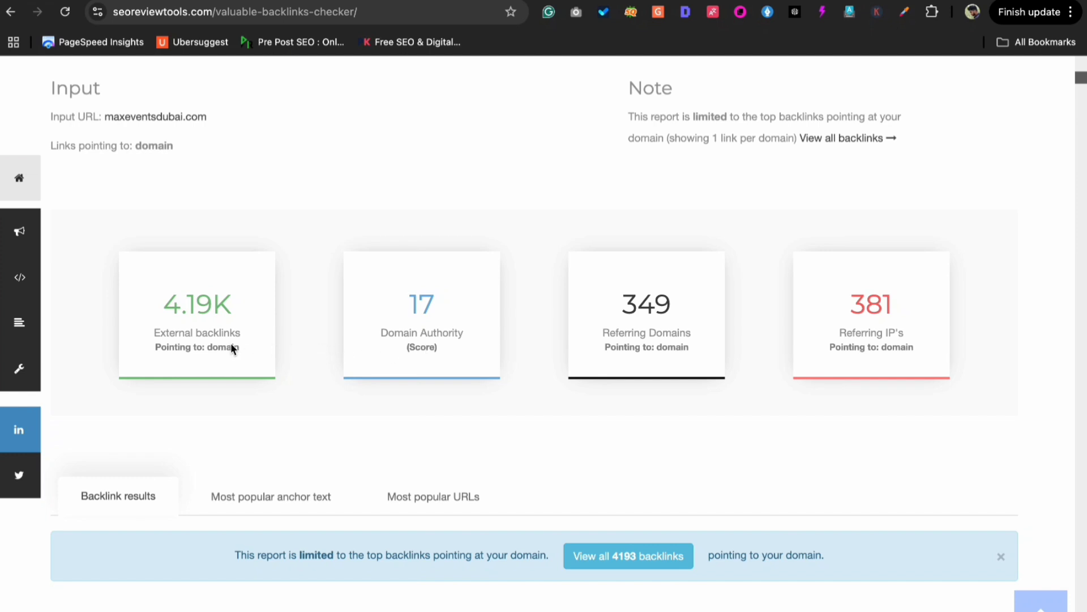
mouse_move(217, 322)
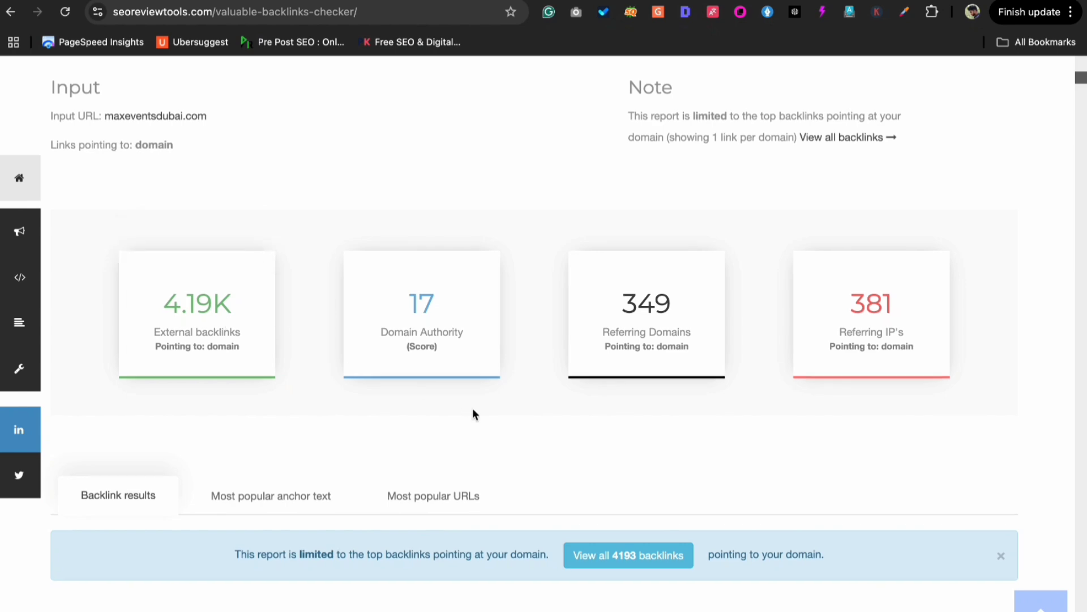
scroll(474, 412, down, 8)
scroll(474, 414, down, 5)
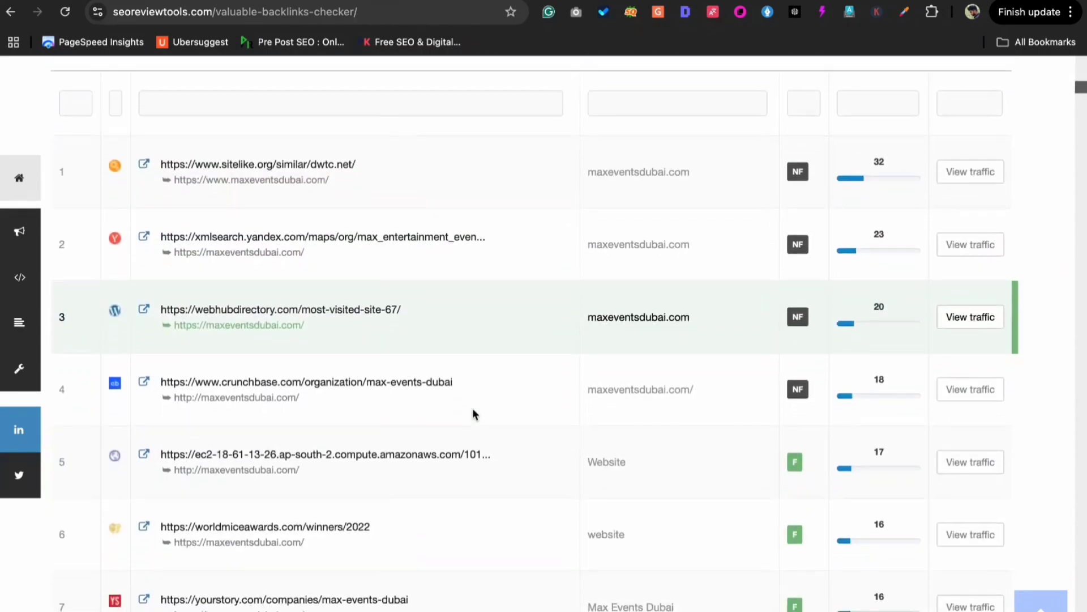
scroll(473, 414, down, 12)
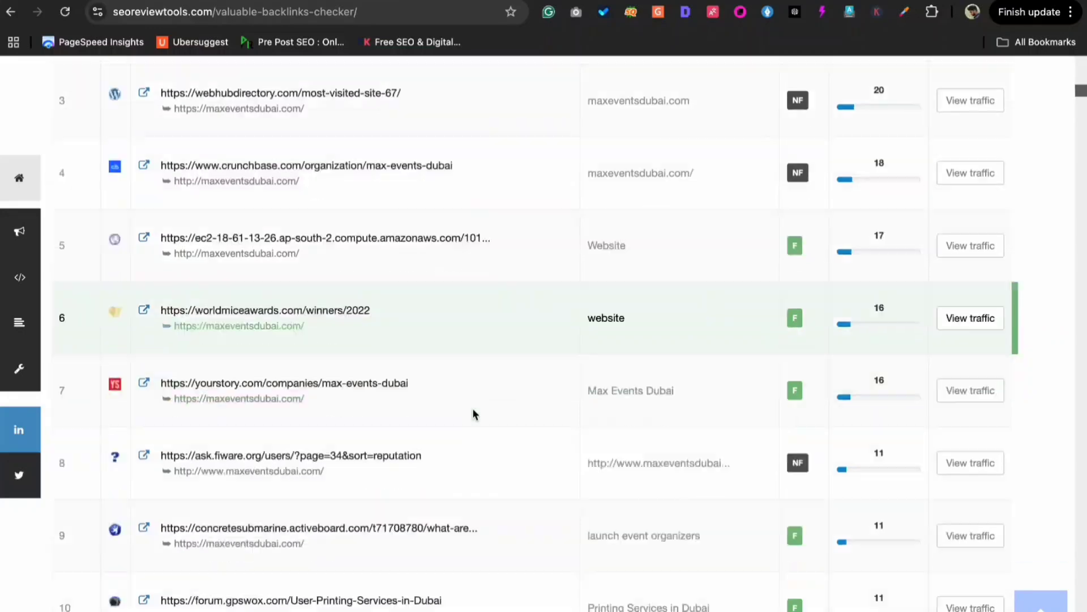
scroll(474, 414, down, 16)
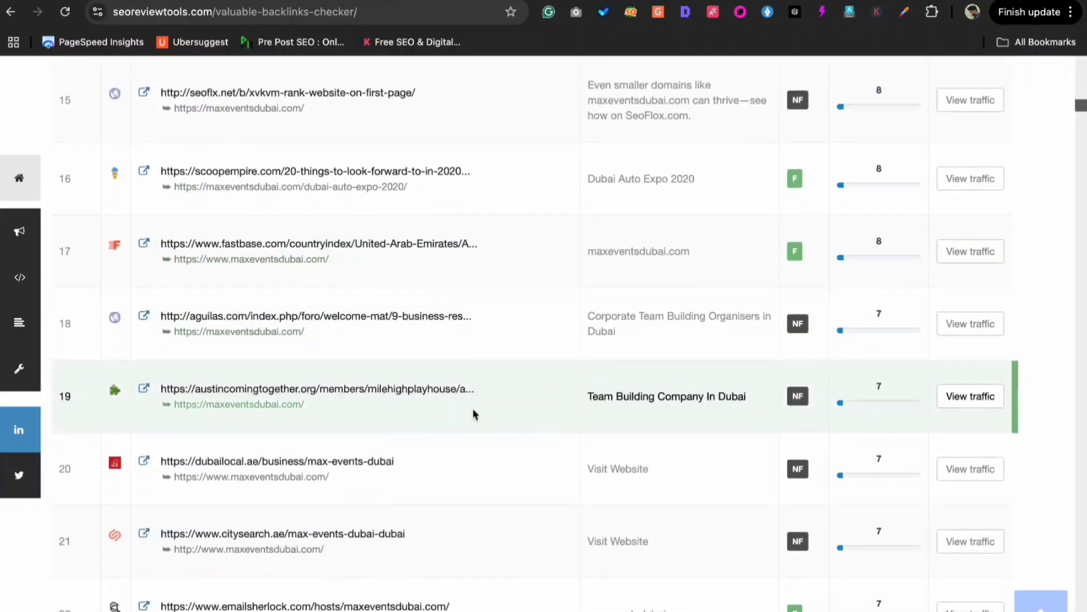
scroll(474, 414, down, 12)
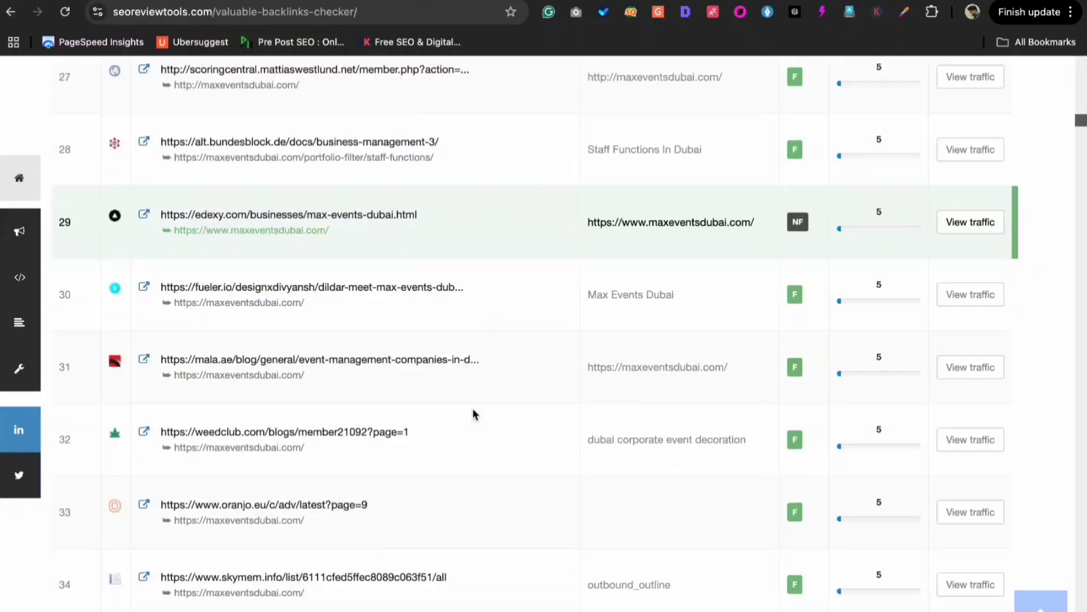
scroll(474, 413, down, 1)
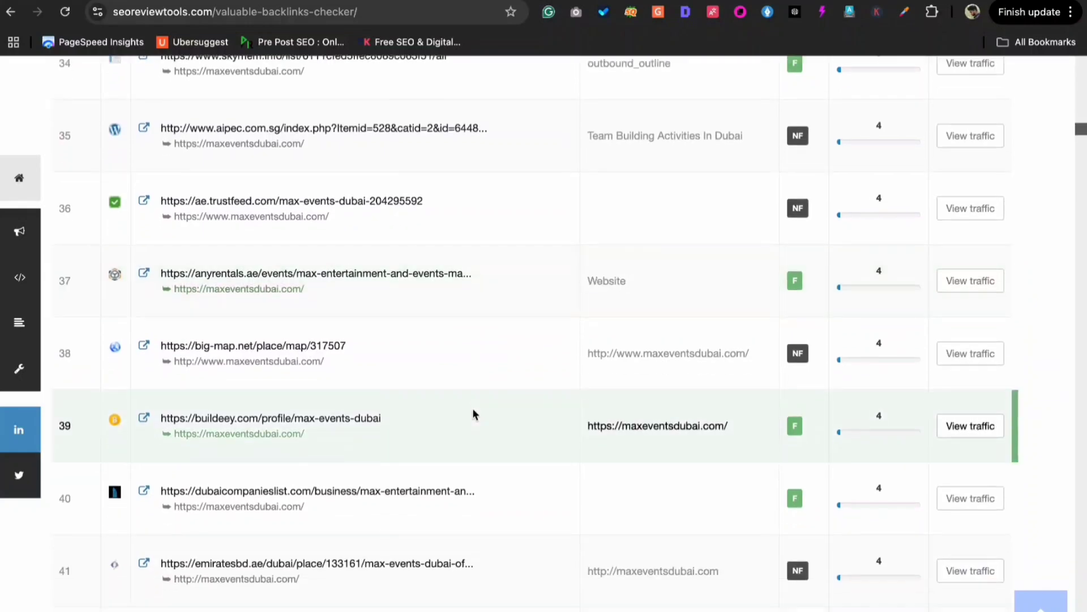
scroll(474, 414, up, 20)
scroll(473, 414, up, 14)
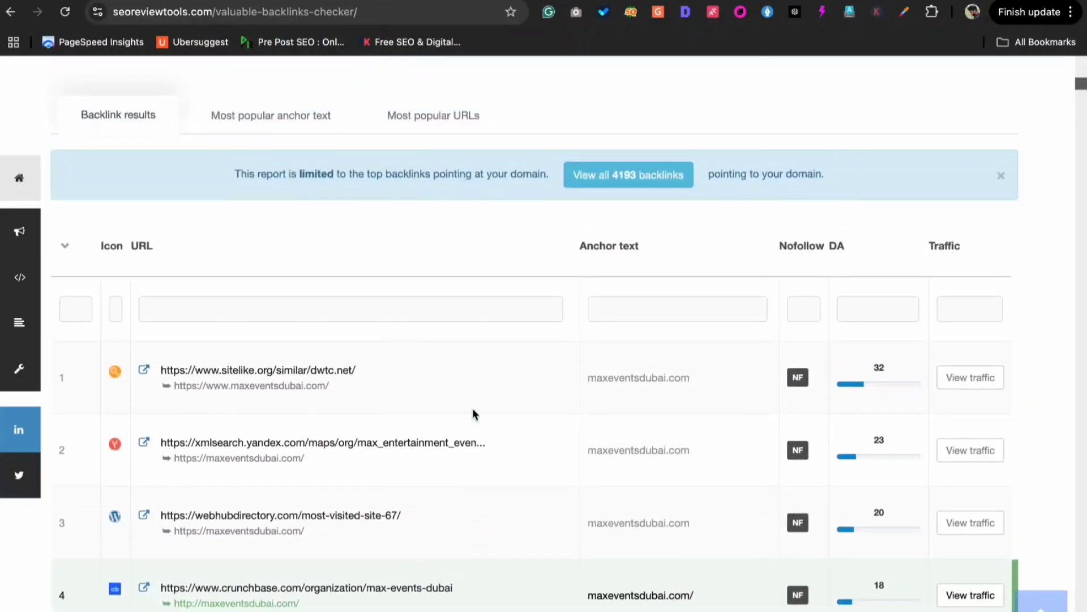
scroll(827, 470, down, 2)
scroll(827, 470, down, 1)
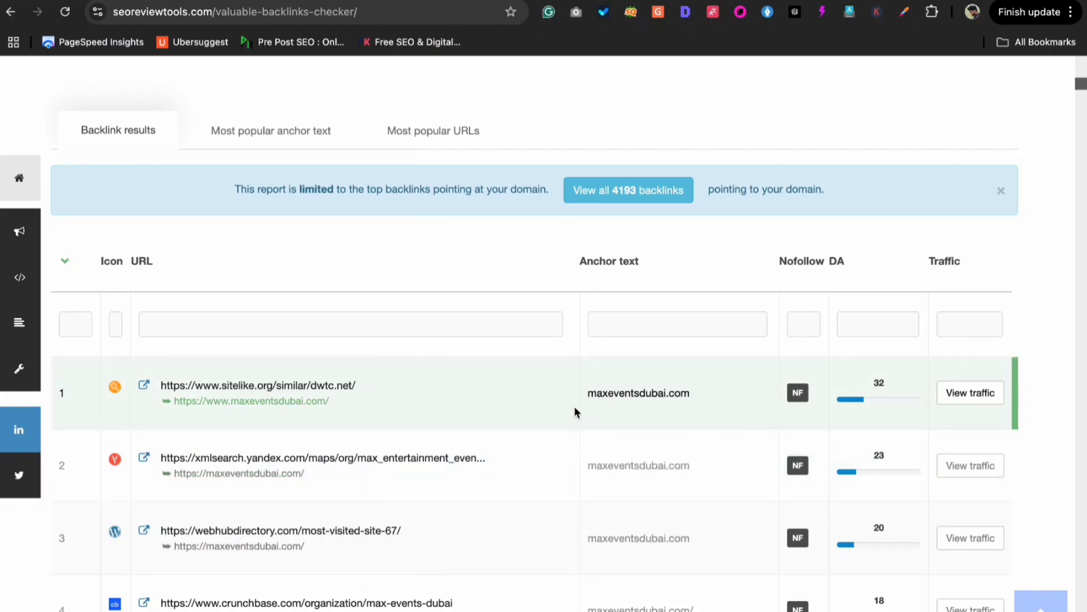
Open the Crunchbase backlink for Max Events Dubai, dismiss the Google sign-in prompt, and inspect where the profile links to the competitor's site
scroll(574, 406, down, 3)
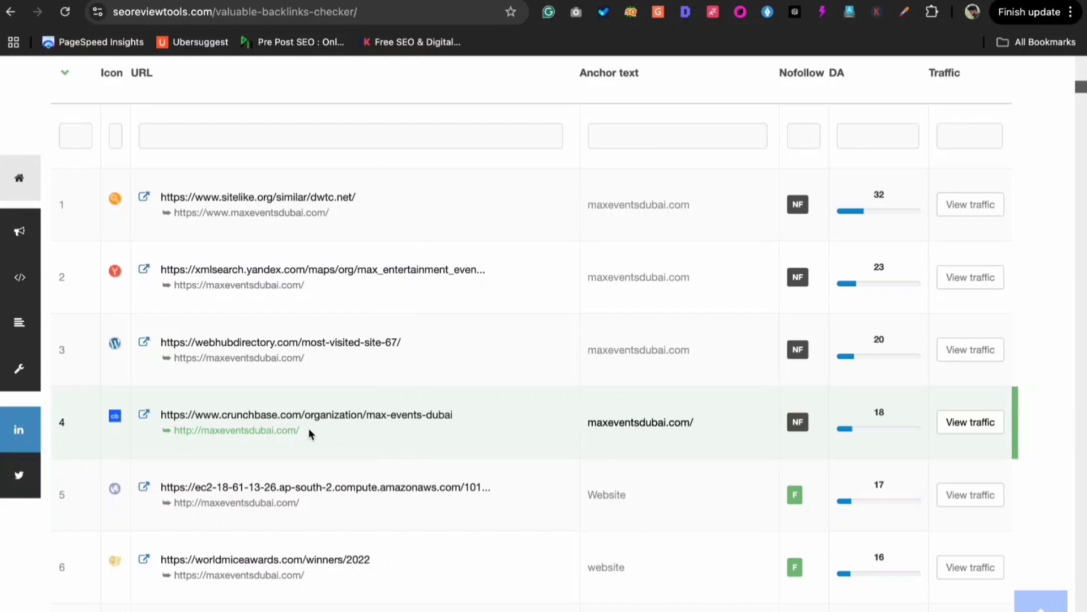
click(275, 415)
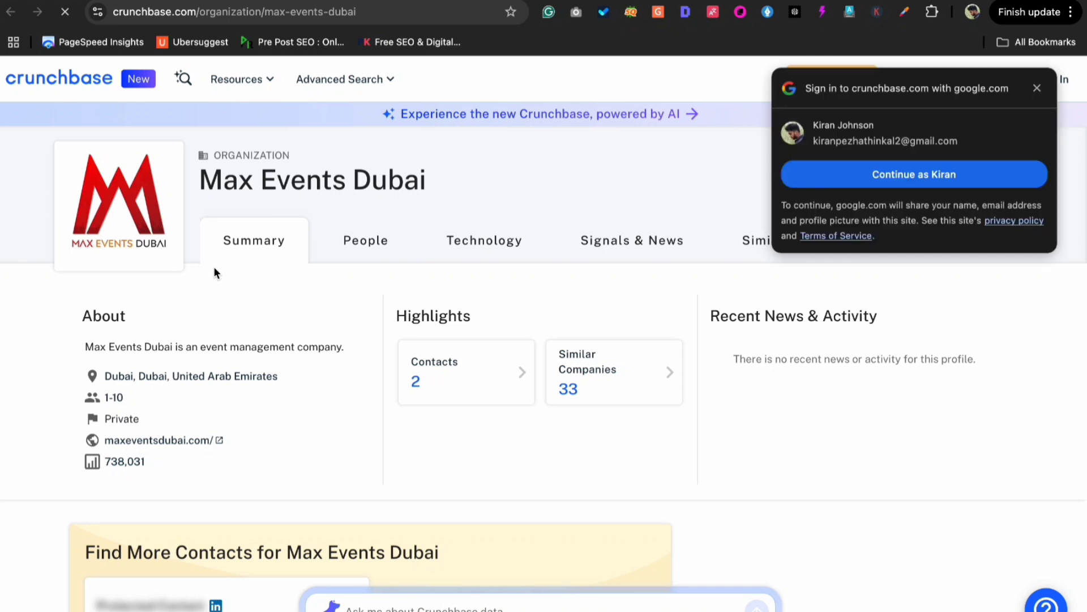
click(1037, 89)
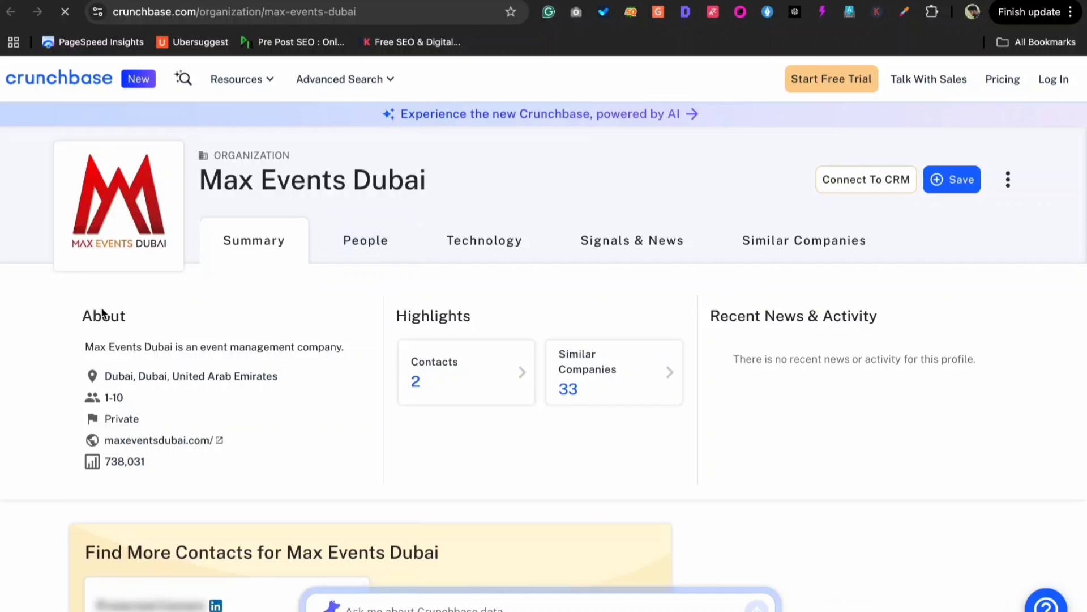
scroll(145, 330, down, 1)
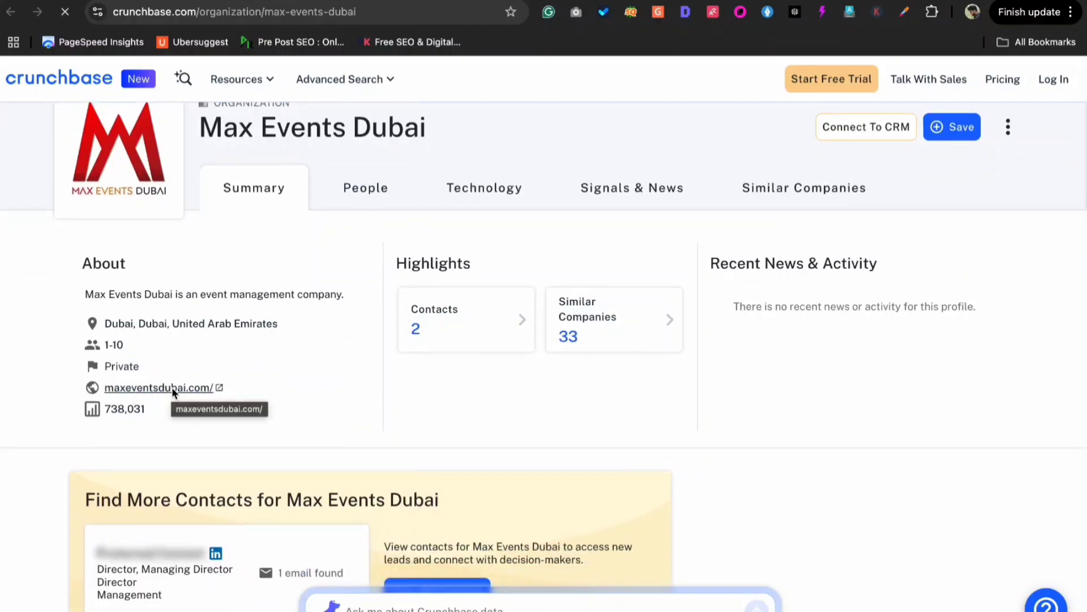
scroll(172, 387, down, 2)
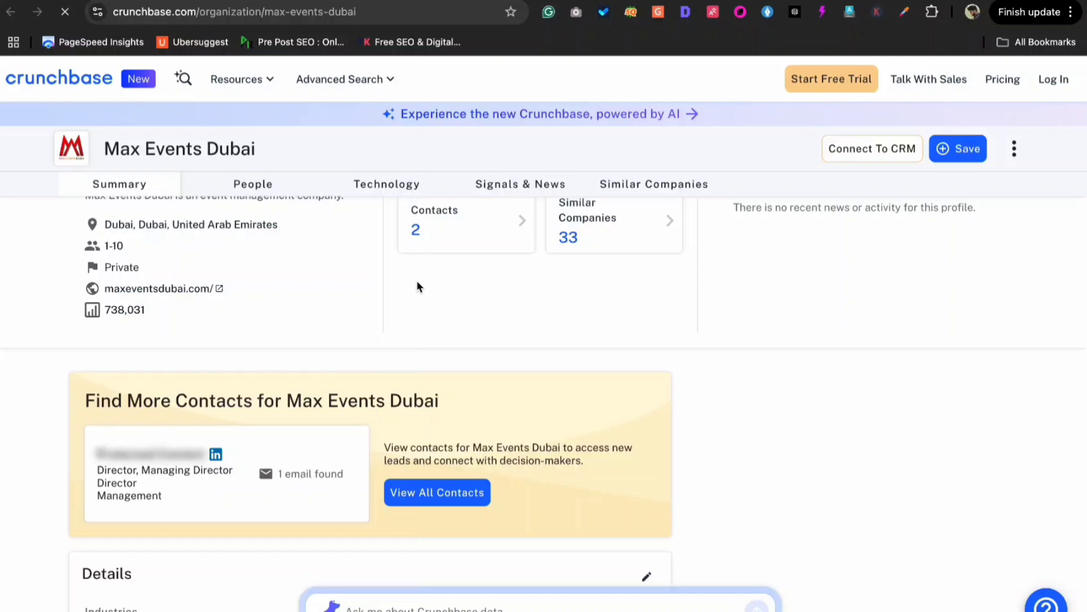
scroll(419, 287, up, 3)
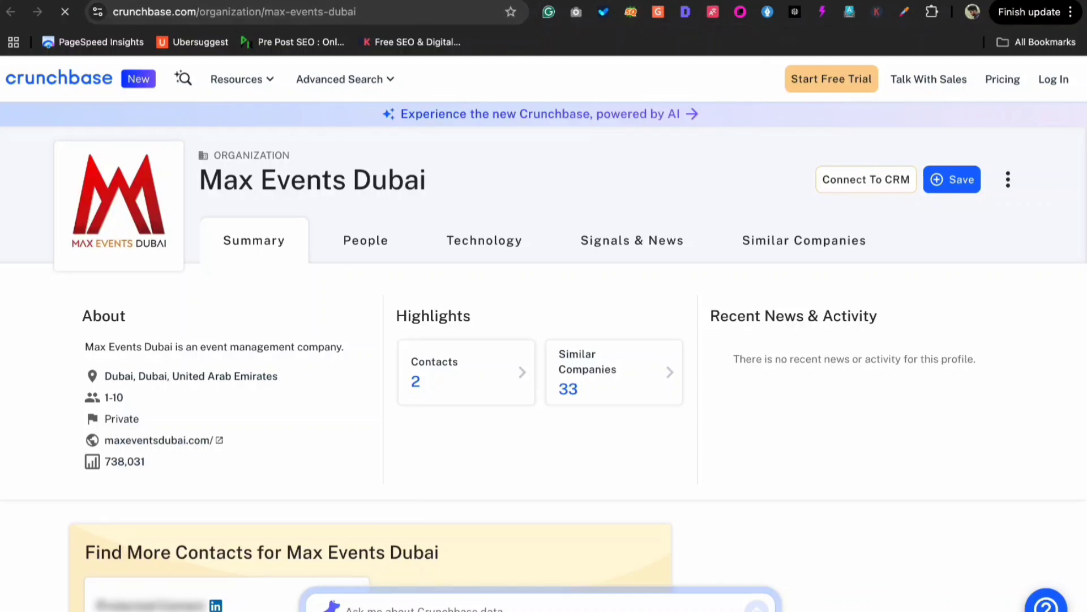
key(ctrl+Up)
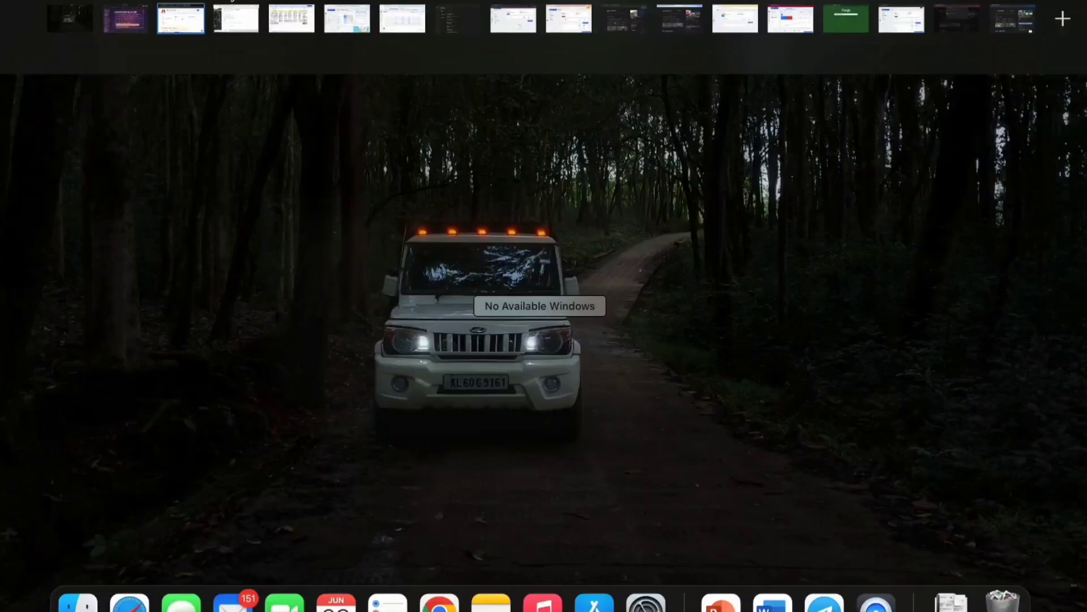
click(123, 28)
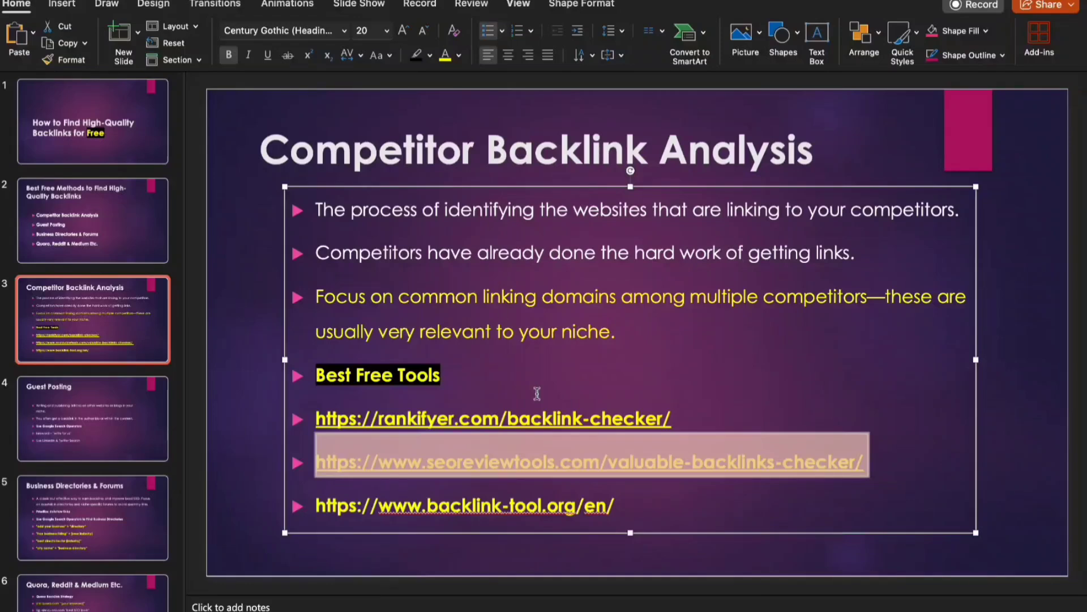
drag(628, 501, 340, 511)
key(super+c)
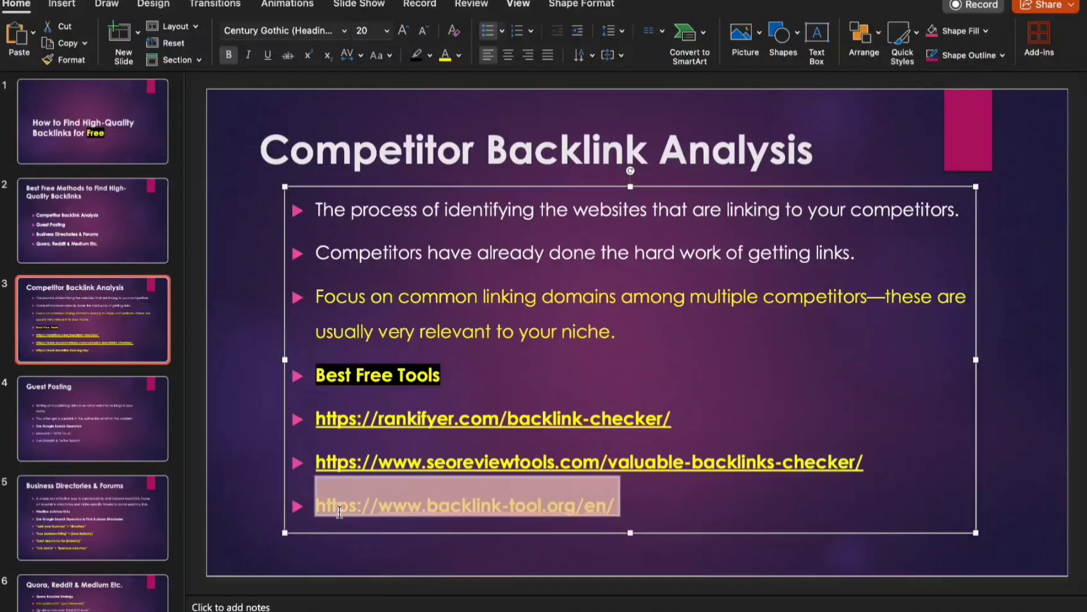
Switch back to Chrome and load the copied backlink-tool.org link in place of the Crunchbase page
key(ctrl+Up)
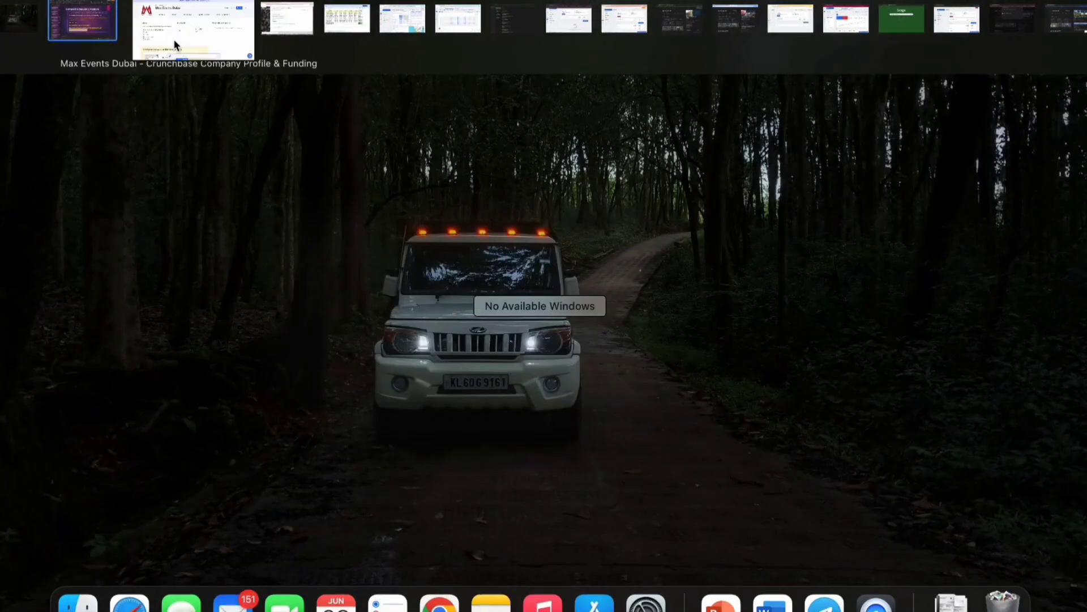
click(174, 39)
click(228, 19)
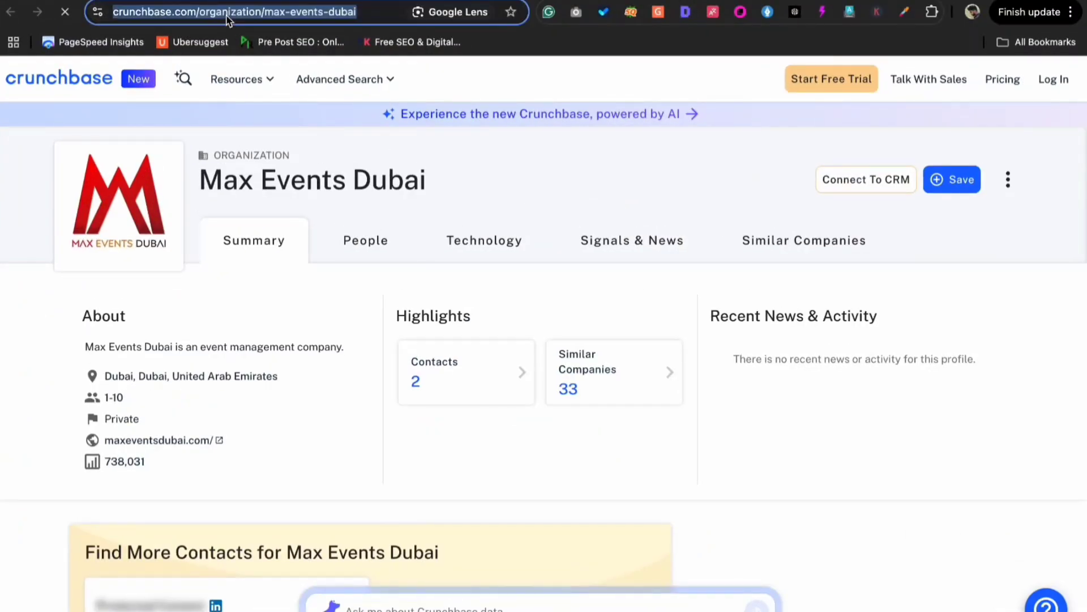
key(super+v)
key(Return)
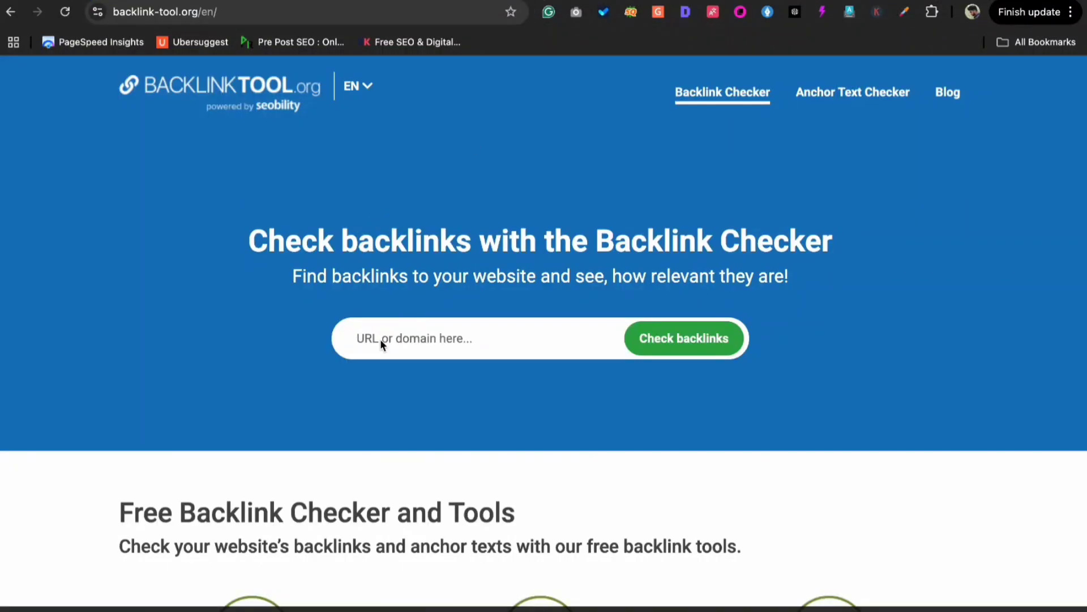
text(https://maxeventsdubai.com/)
click(677, 338)
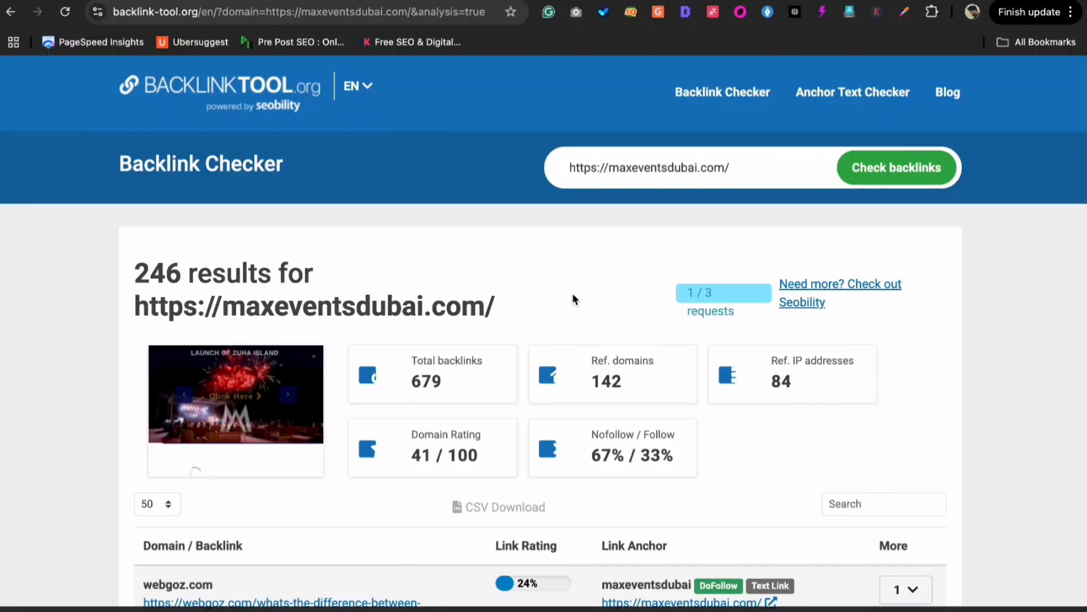
scroll(572, 299, down, 1)
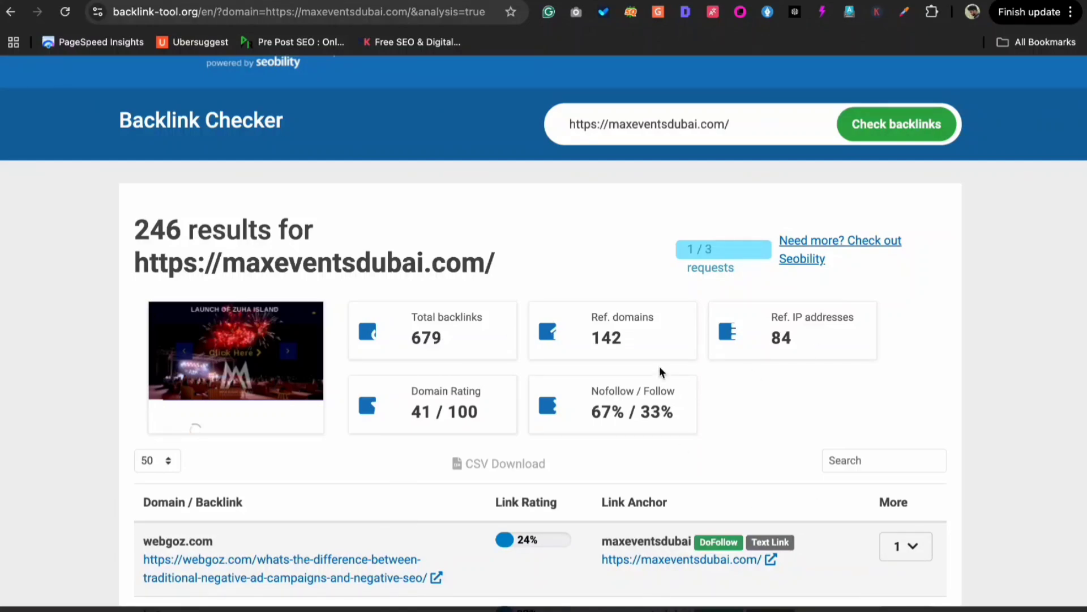
scroll(659, 372, down, 1)
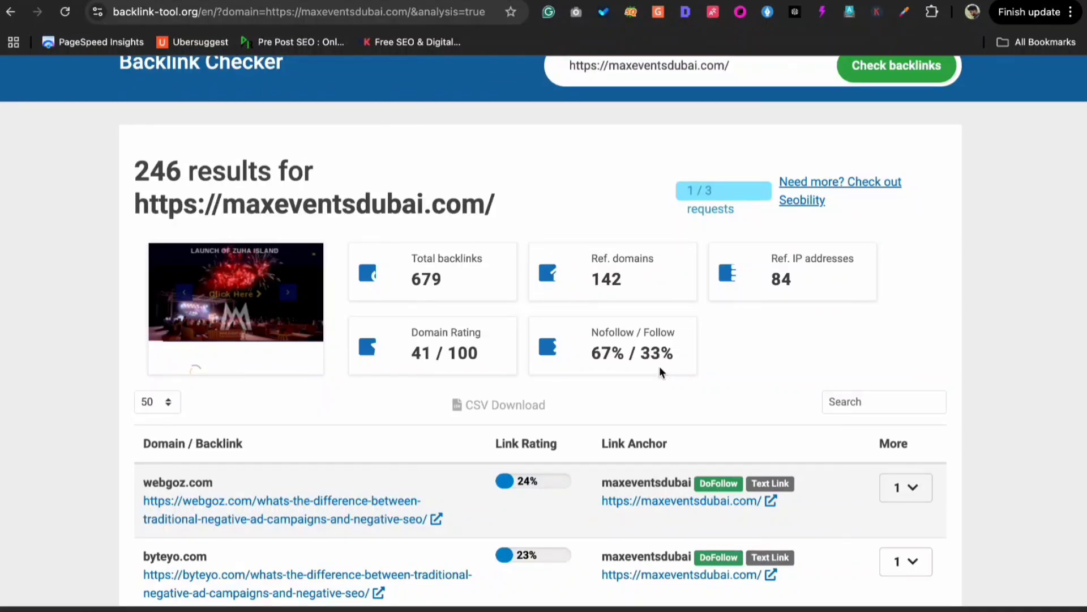
Look through the listed linking domains, comparing their link ratings and DoFollow anchor labels
scroll(660, 371, down, 3)
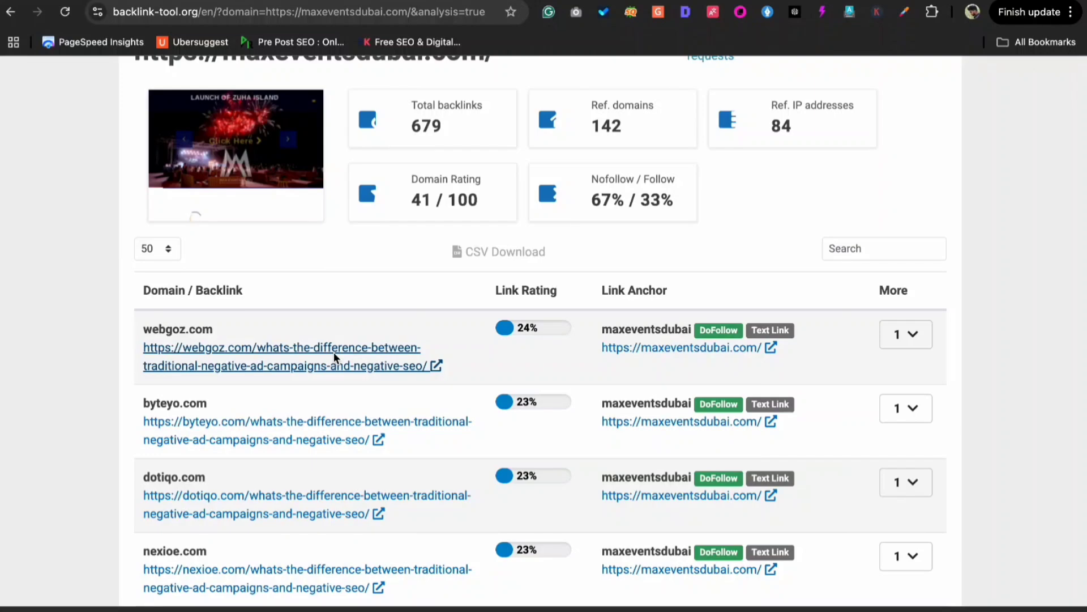
scroll(379, 365, down, 6)
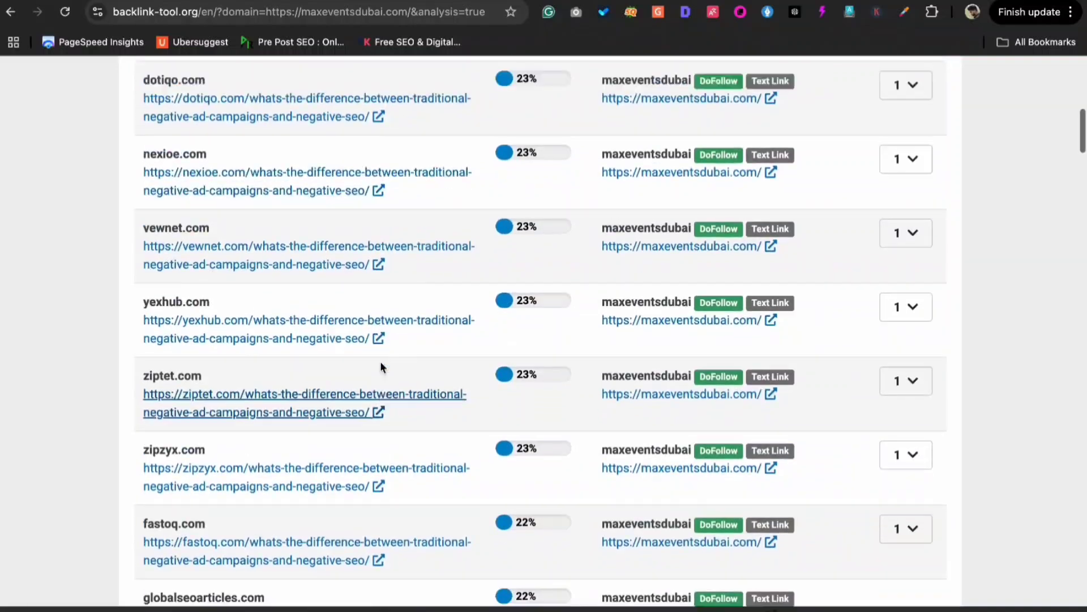
scroll(380, 365, up, 5)
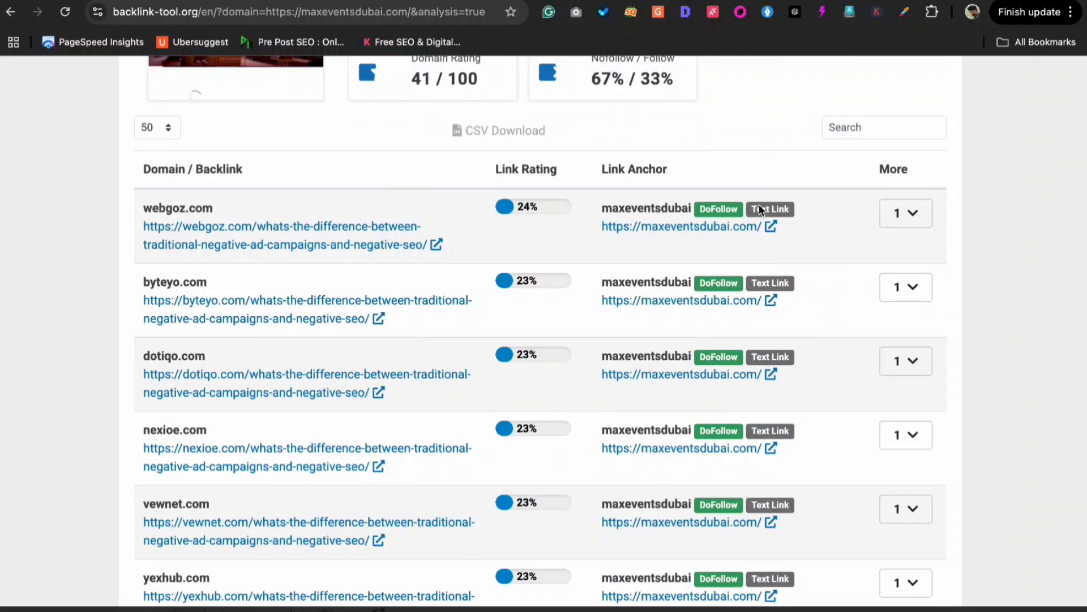
scroll(438, 342, down, 2)
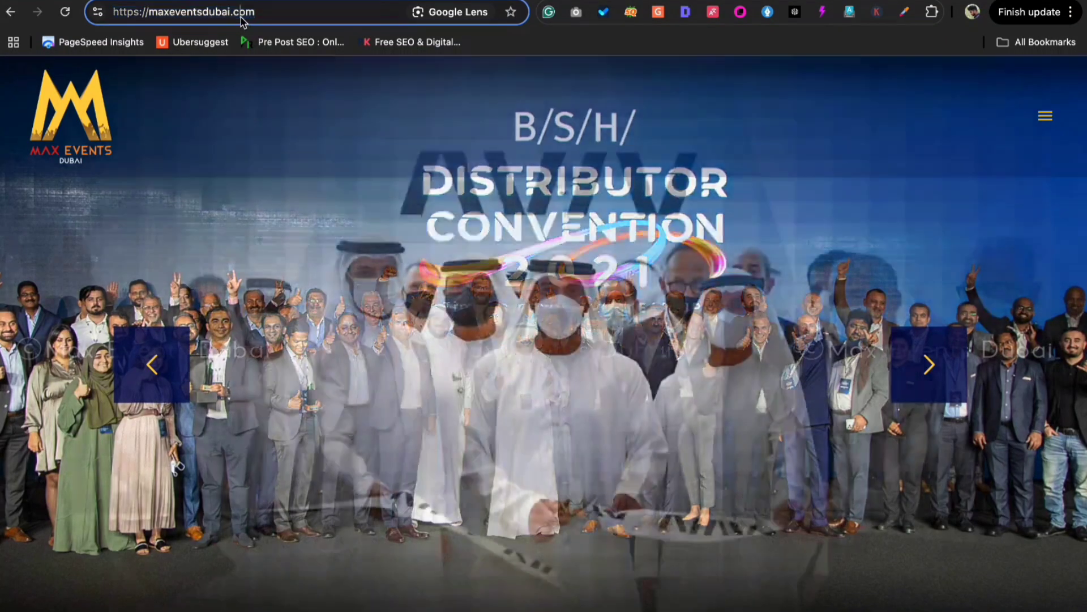
Copy the competitor's name from its website address and search Google for "maxev ents dubai" in a new tab
drag(148, 17, 230, 18)
key(ctrl+c)
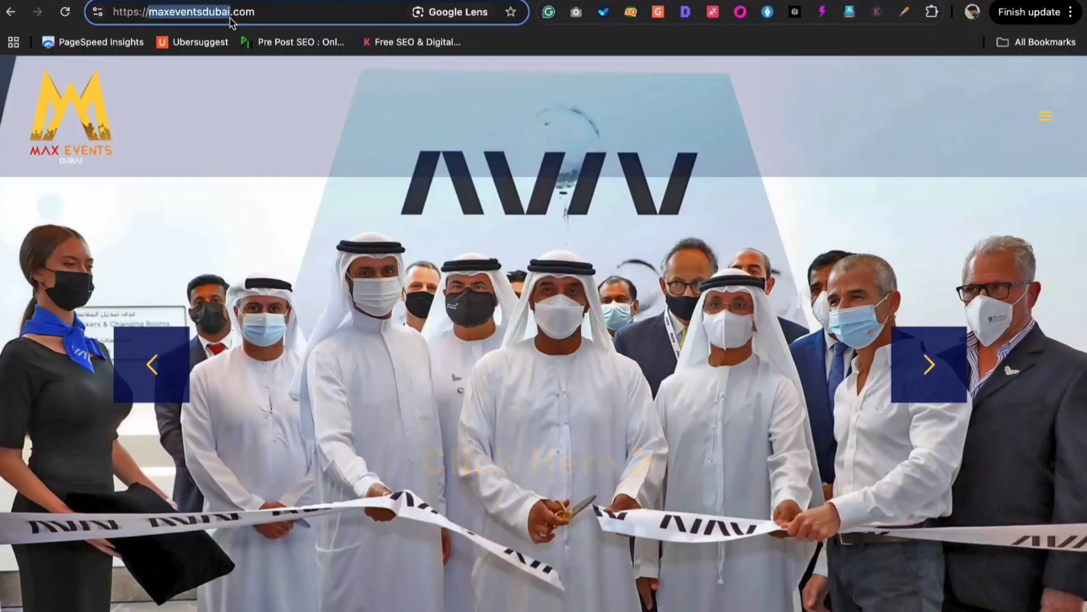
key(ctrl+t)
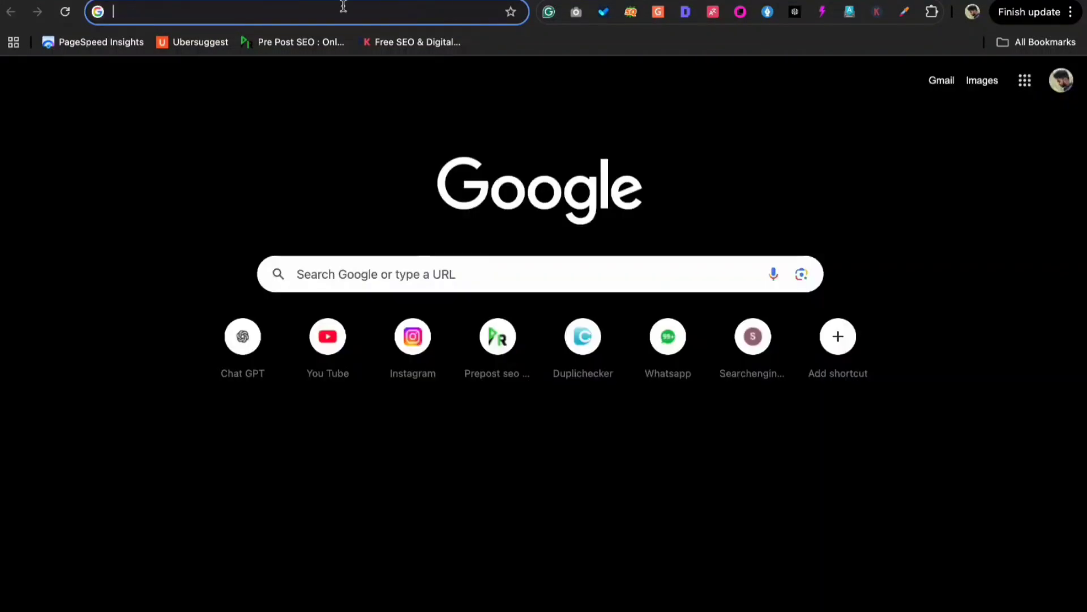
click(204, 15)
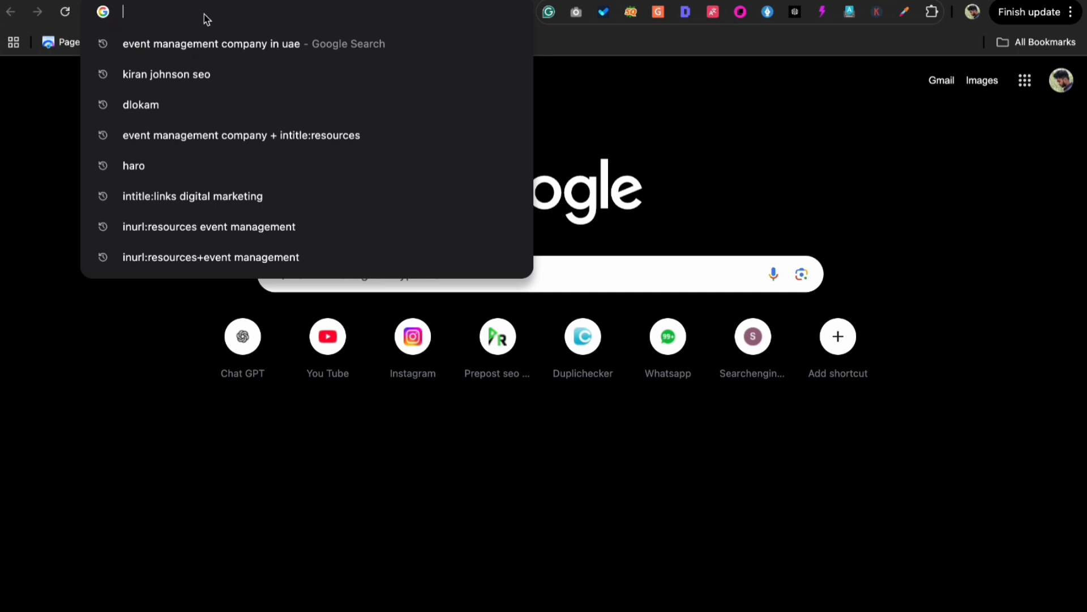
key(ctrl+v)
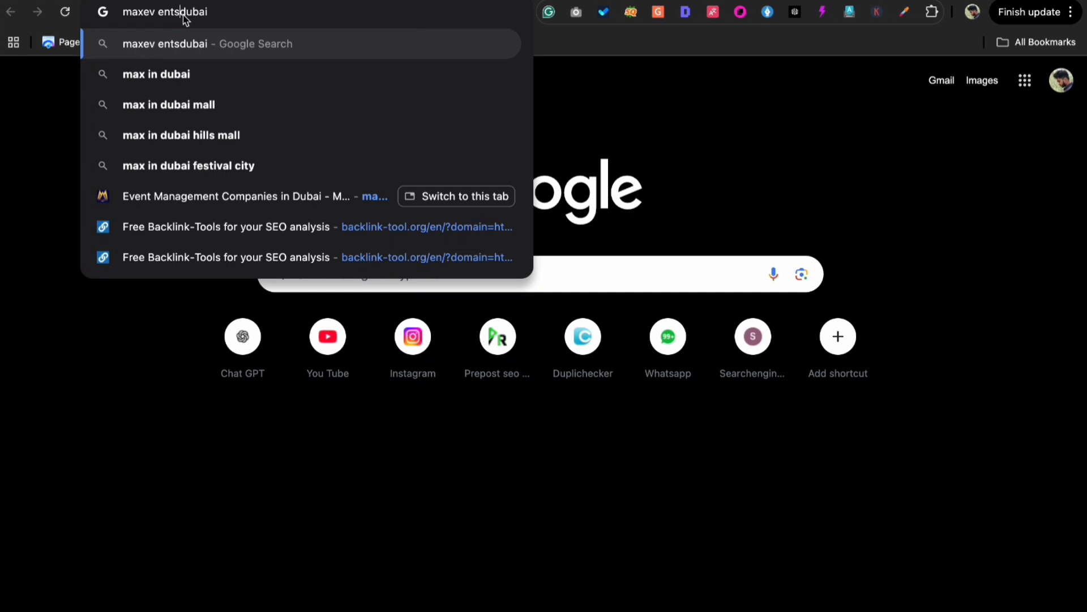
click(181, 12)
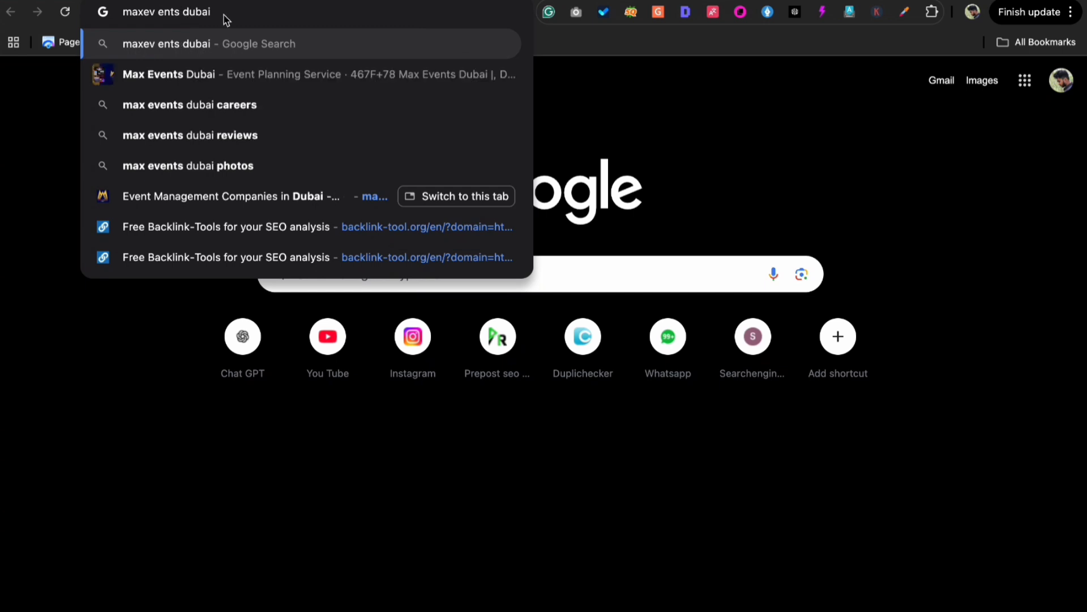
key(Return)
Look through the first results page for sites listing Max Events Dubai and examine its YourStory company profile
scroll(377, 302, down, 2)
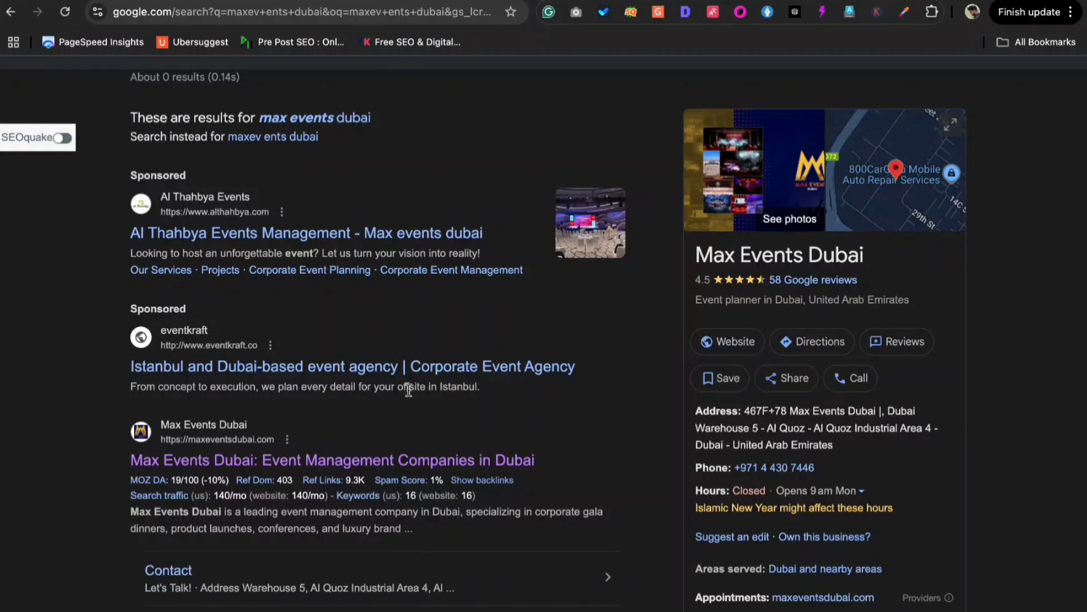
scroll(408, 390, down, 10)
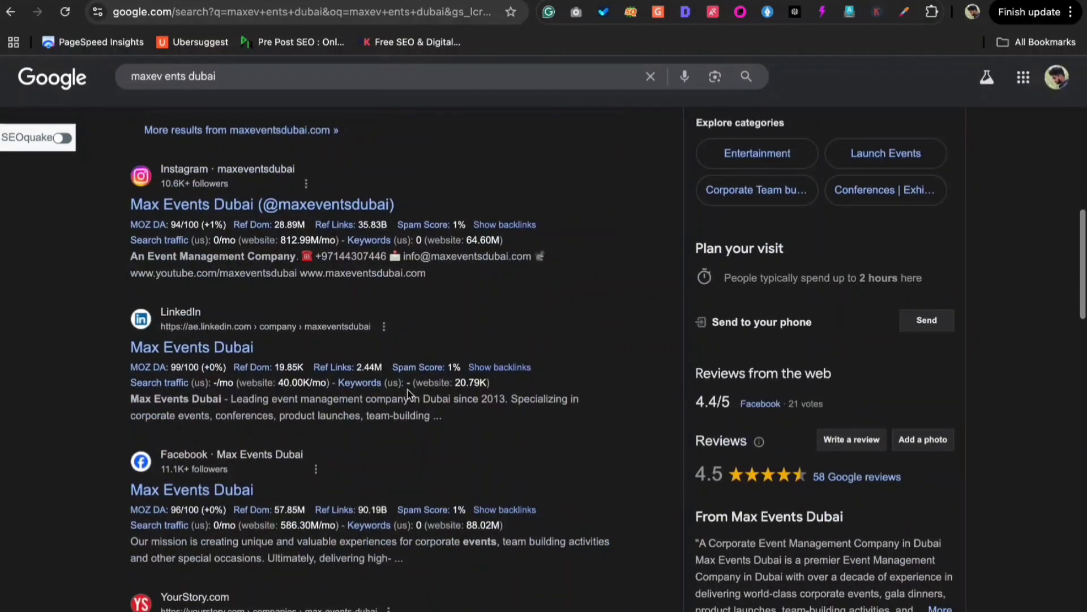
scroll(407, 389, down, 5)
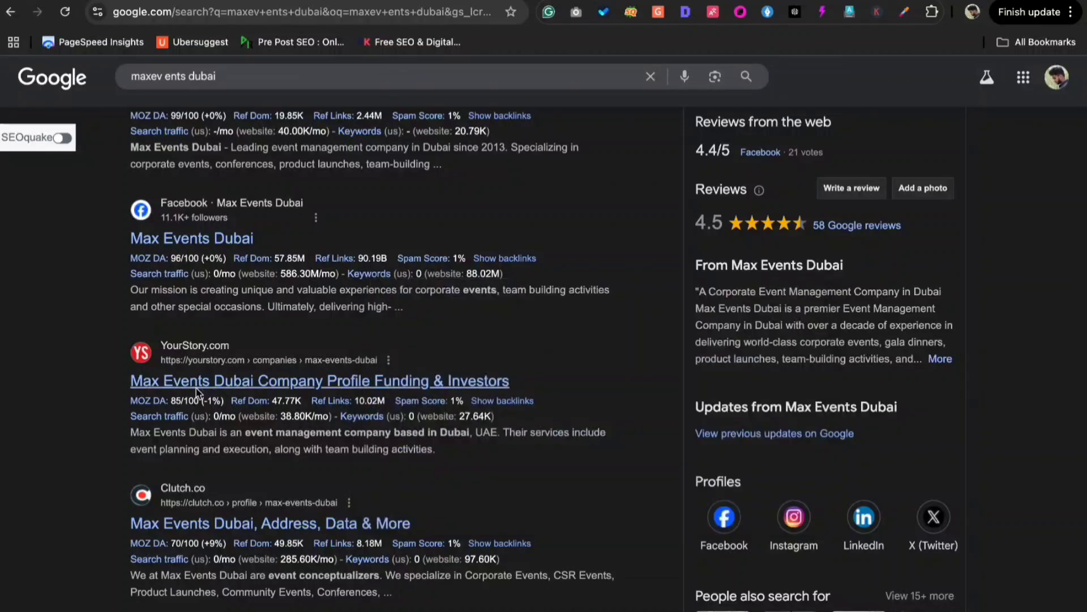
scroll(331, 362, down, 2)
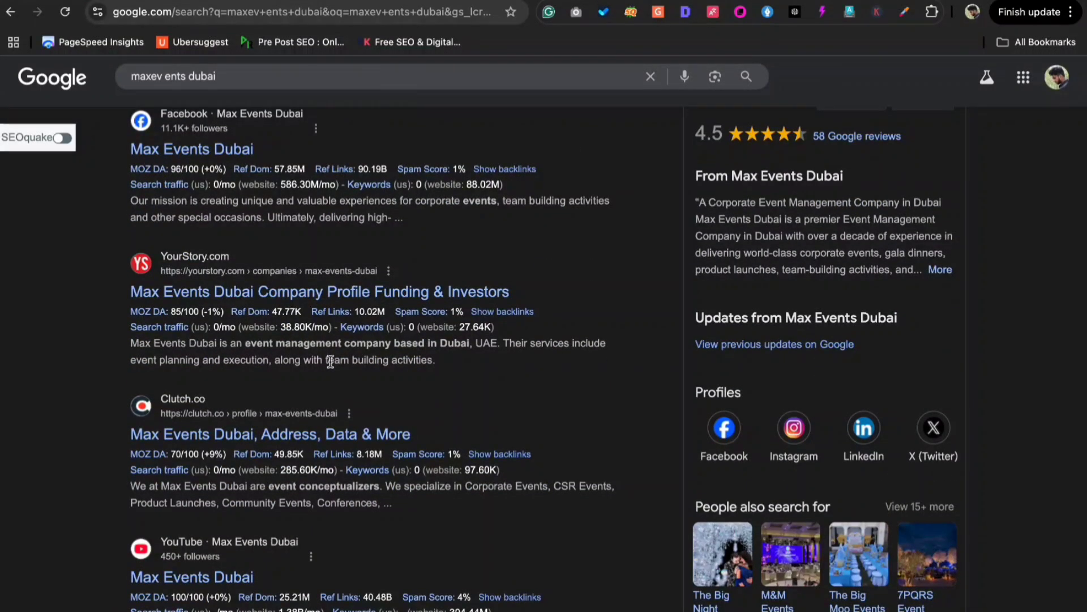
scroll(323, 457, down, 6)
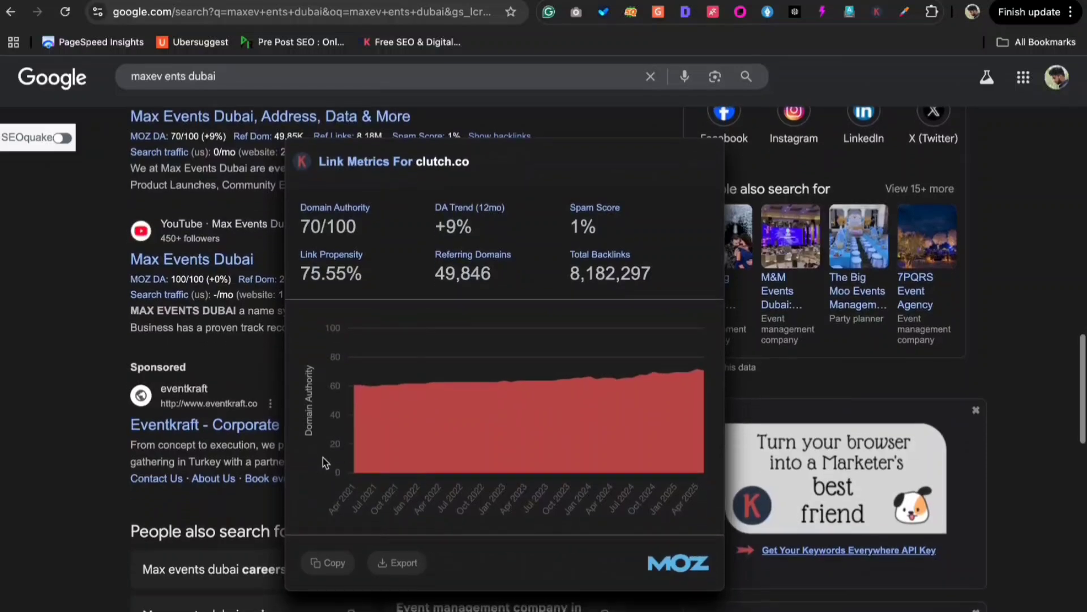
scroll(323, 457, up, 6)
click(251, 313)
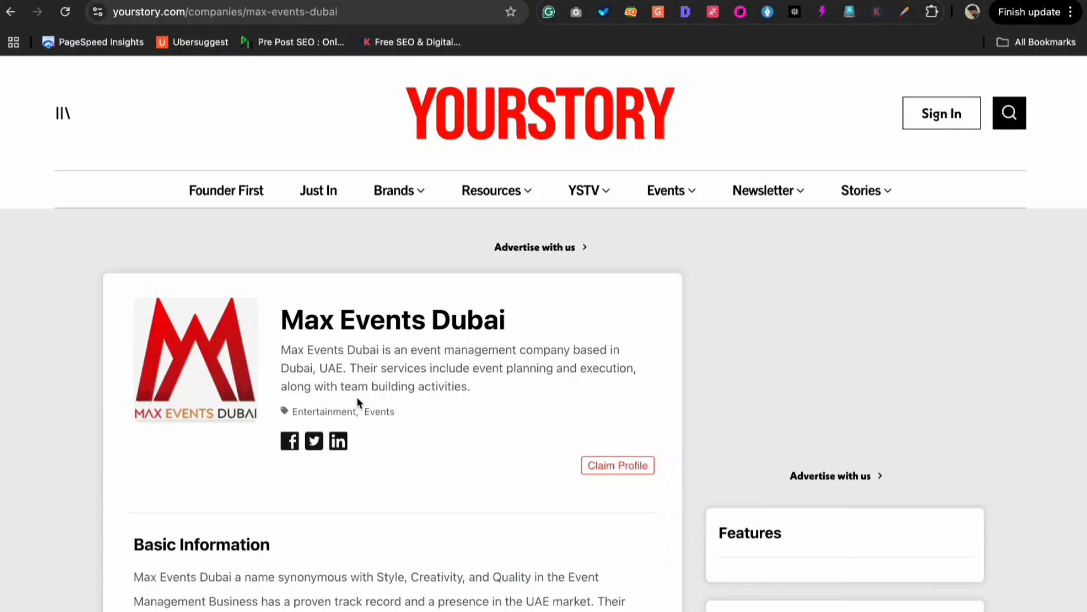
scroll(356, 396, down, 3)
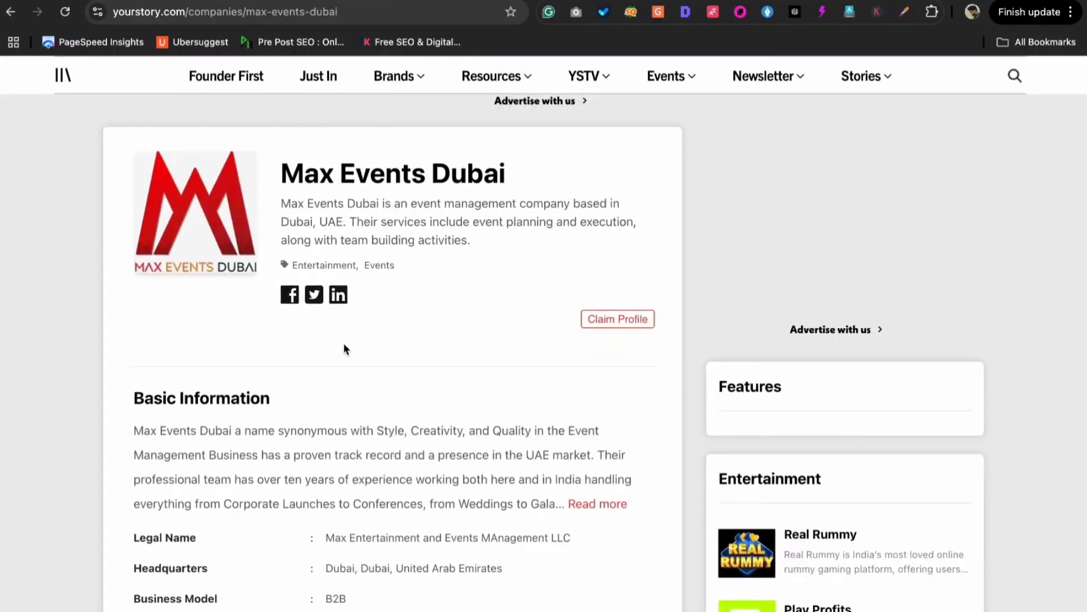
scroll(209, 252, up, 4)
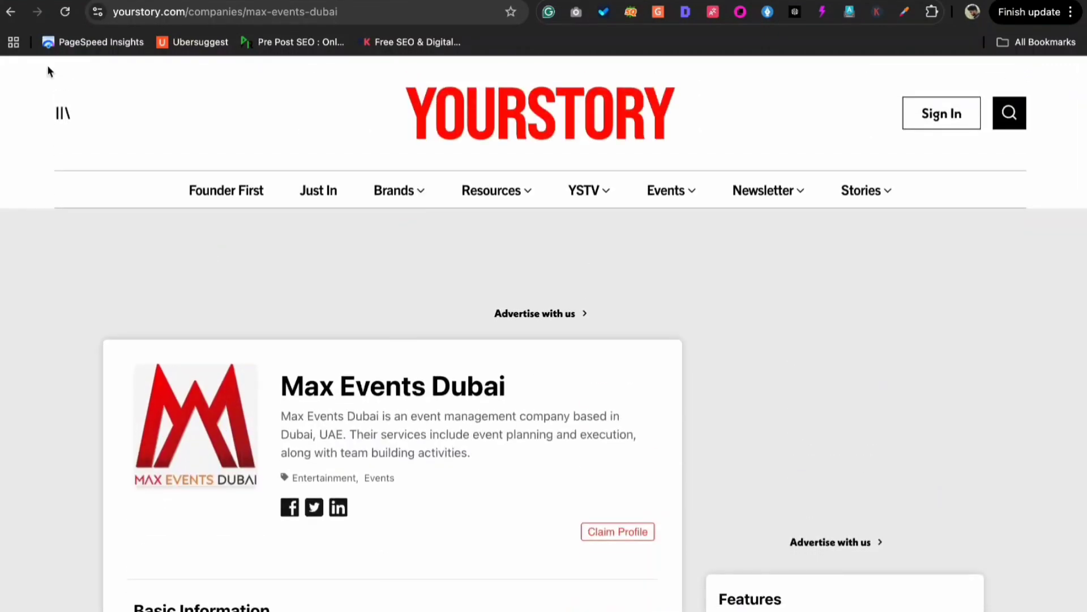
Return to the Google results and examine the second page for directories and other sites that list the company
click(10, 11)
scroll(368, 337, down, 2)
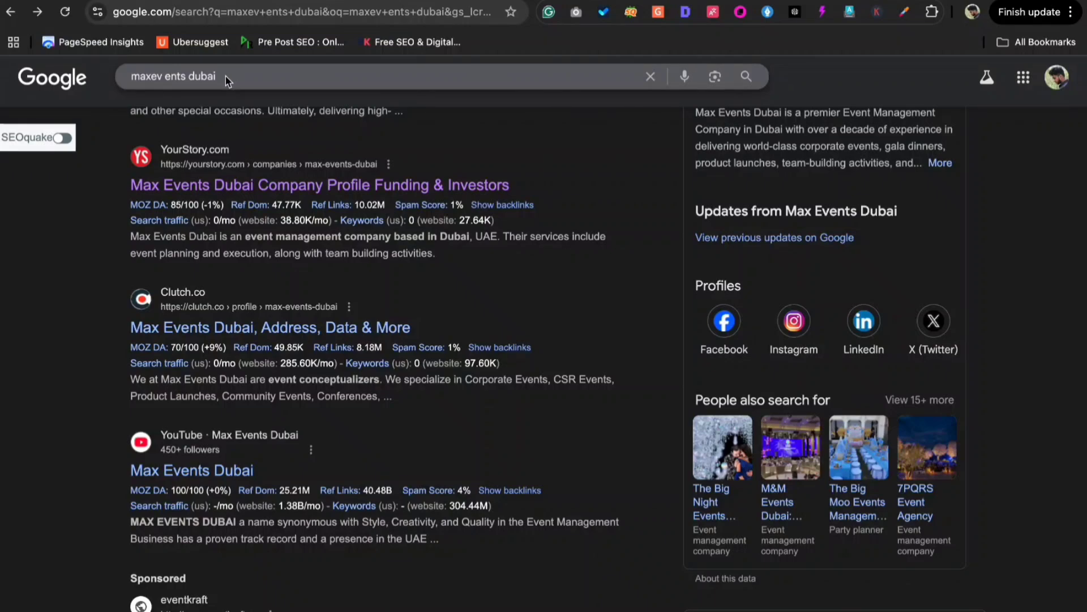
click(225, 79)
click(48, 252)
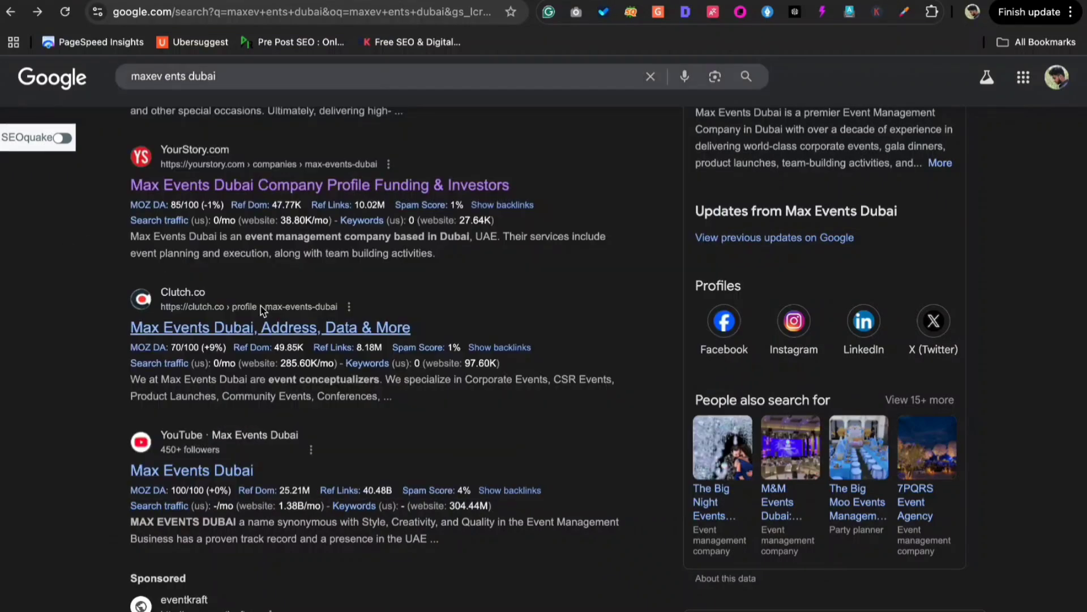
scroll(262, 310, down, 7)
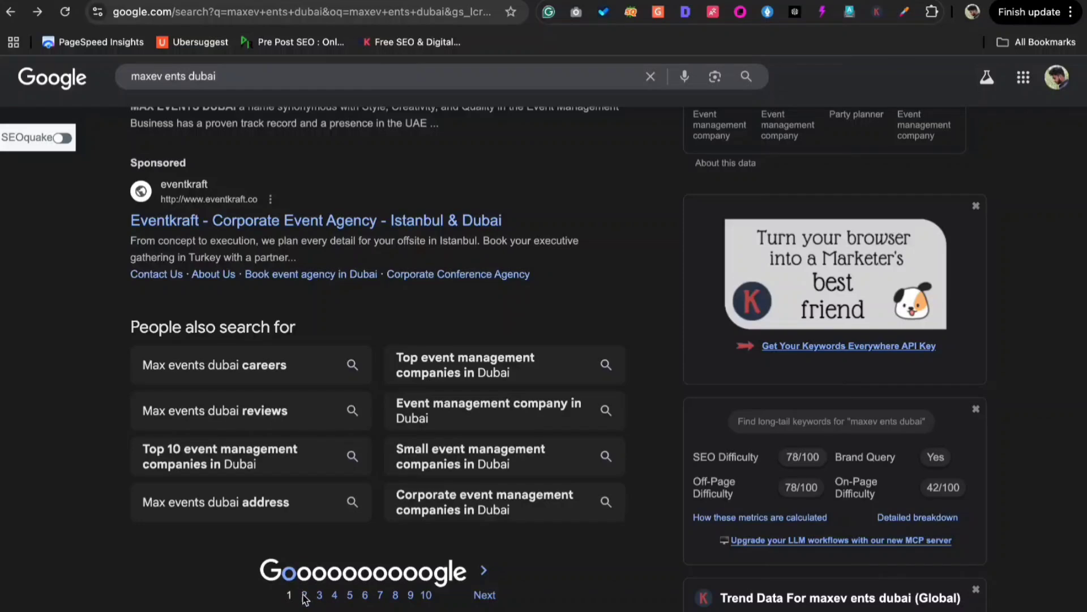
click(305, 596)
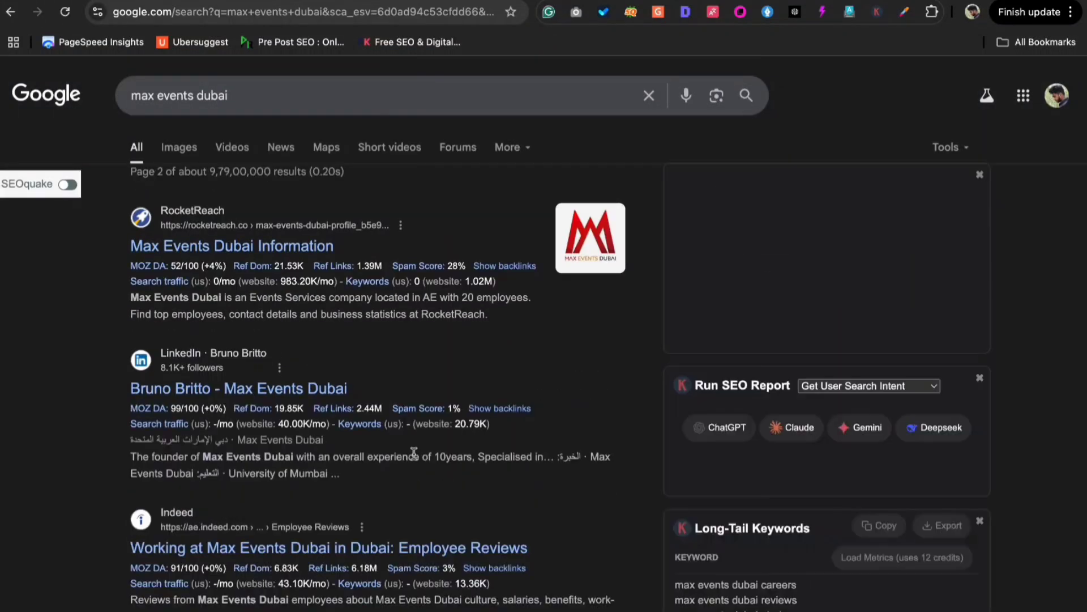
scroll(414, 453, down, 5)
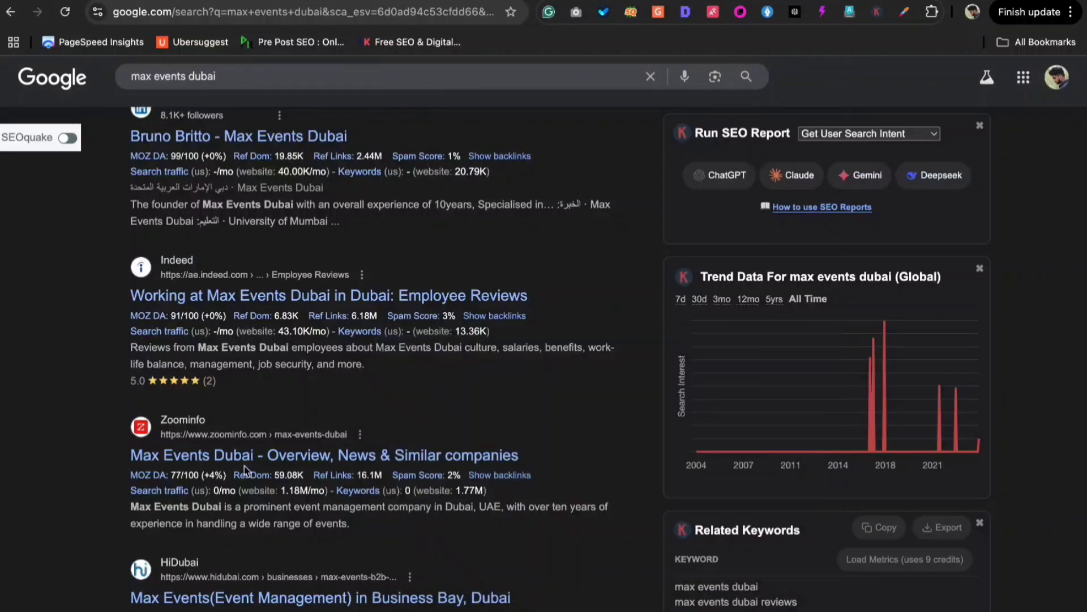
scroll(317, 411, down, 3)
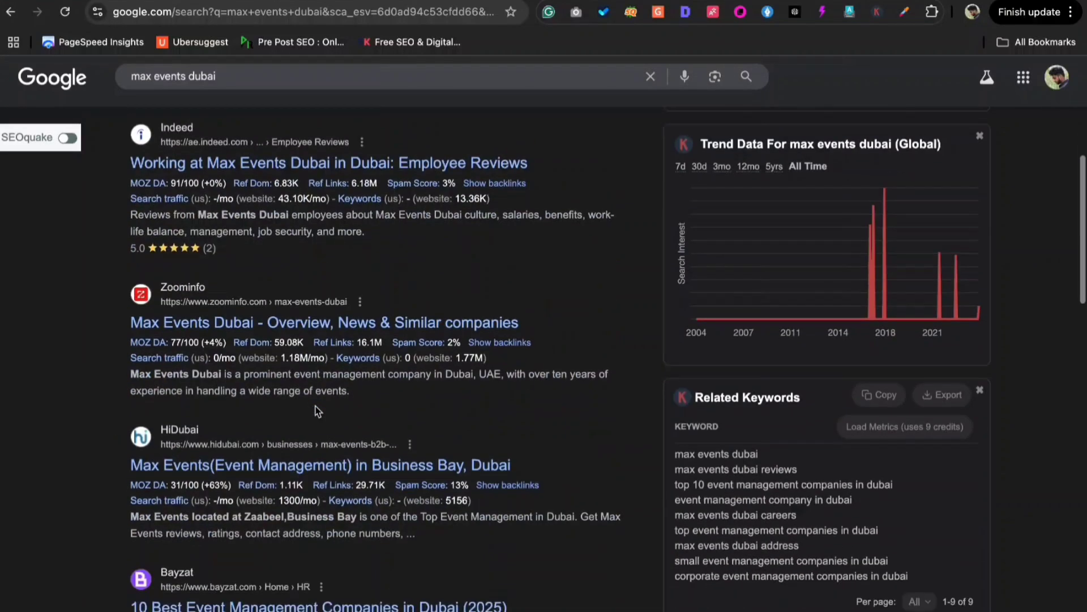
scroll(316, 410, down, 9)
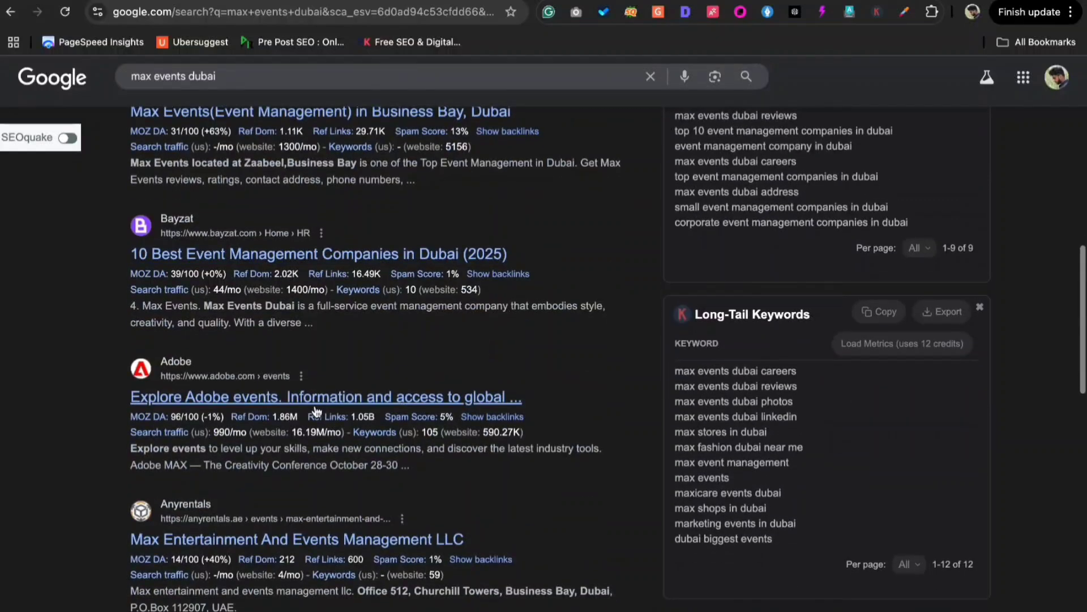
scroll(316, 407, down, 3)
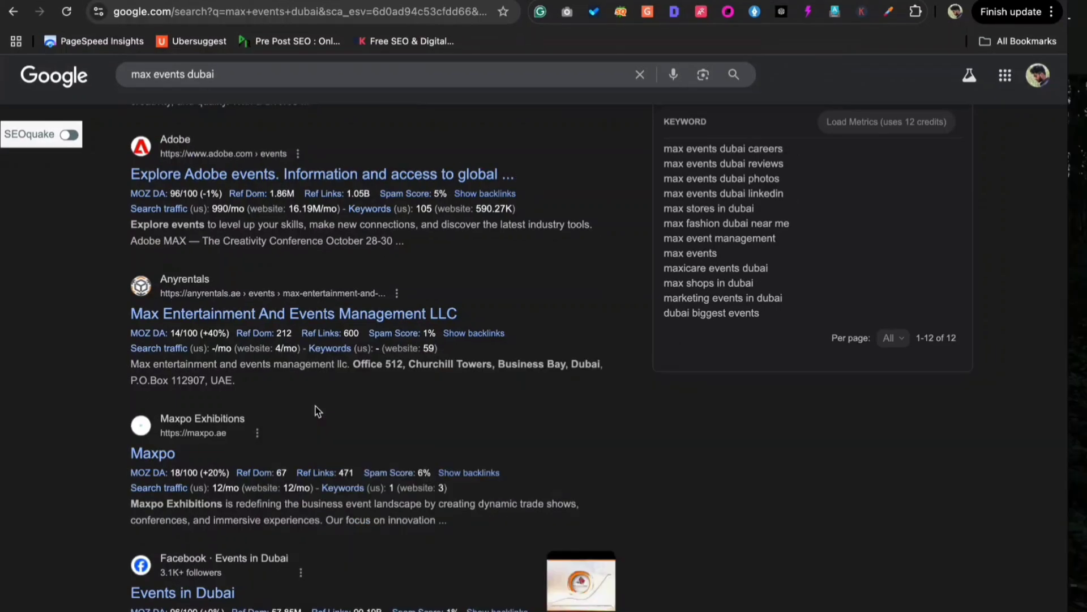
Switch to the PowerPoint presentation and copy the keyword + "write for us" search operator from the Guest Posting slide
key(ctrl+Up)
click(139, 20)
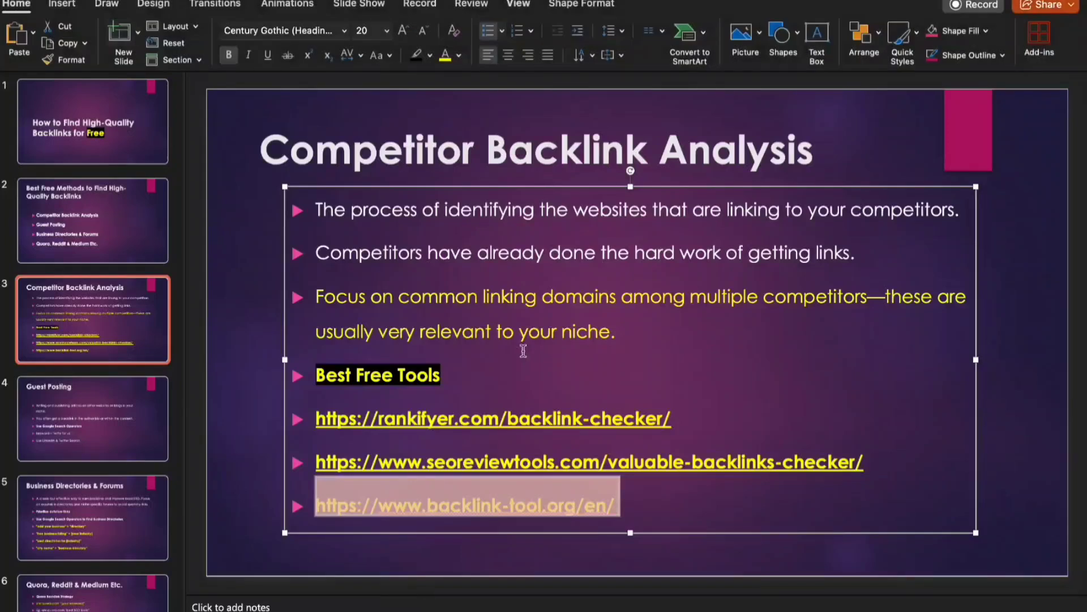
click(500, 376)
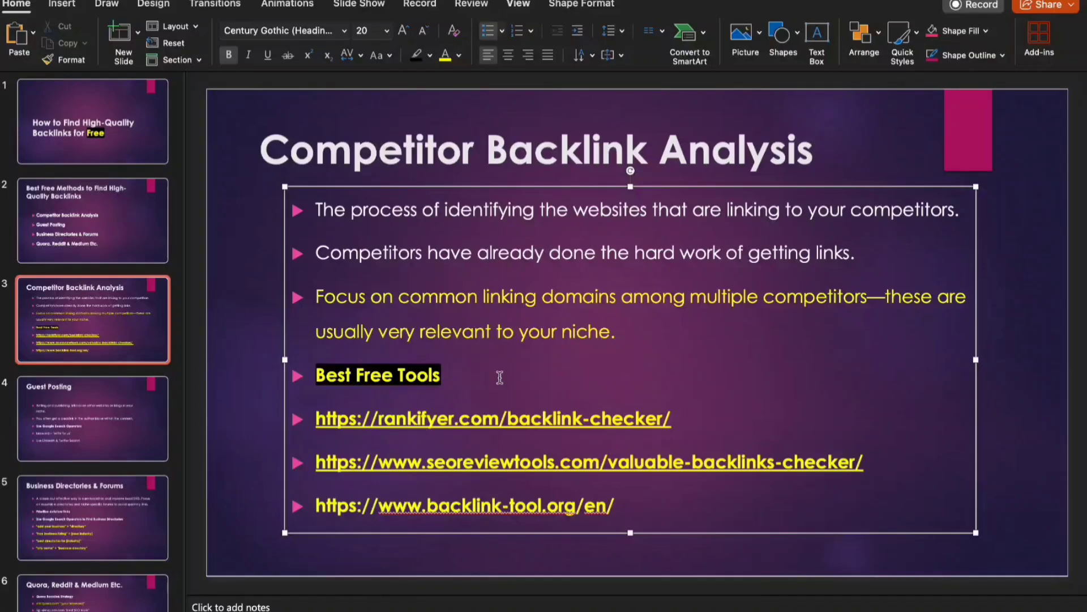
click(162, 433)
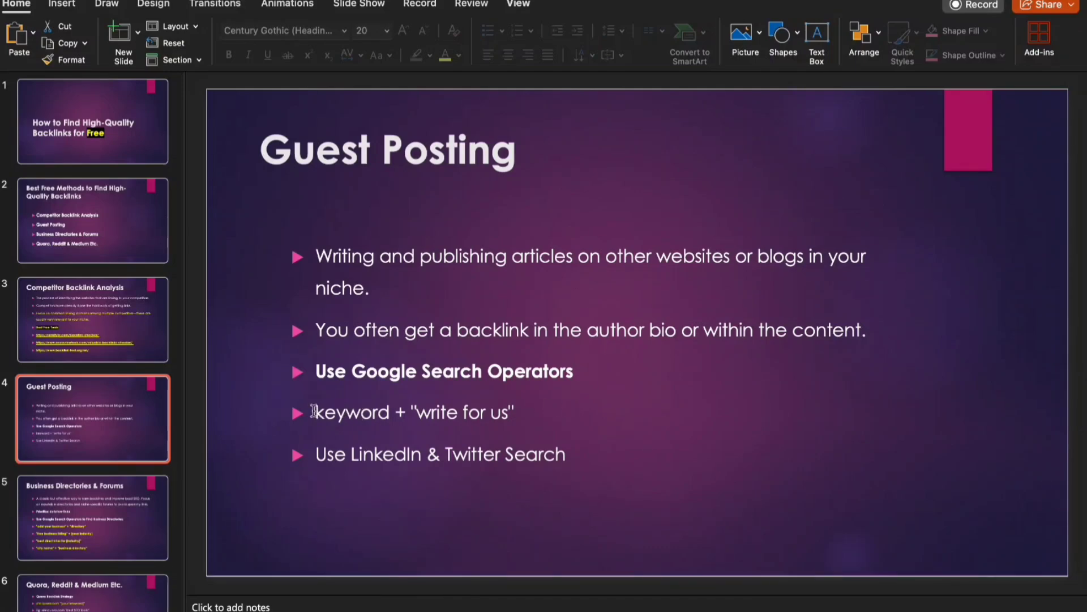
drag(316, 410, 519, 418)
key(super+c)
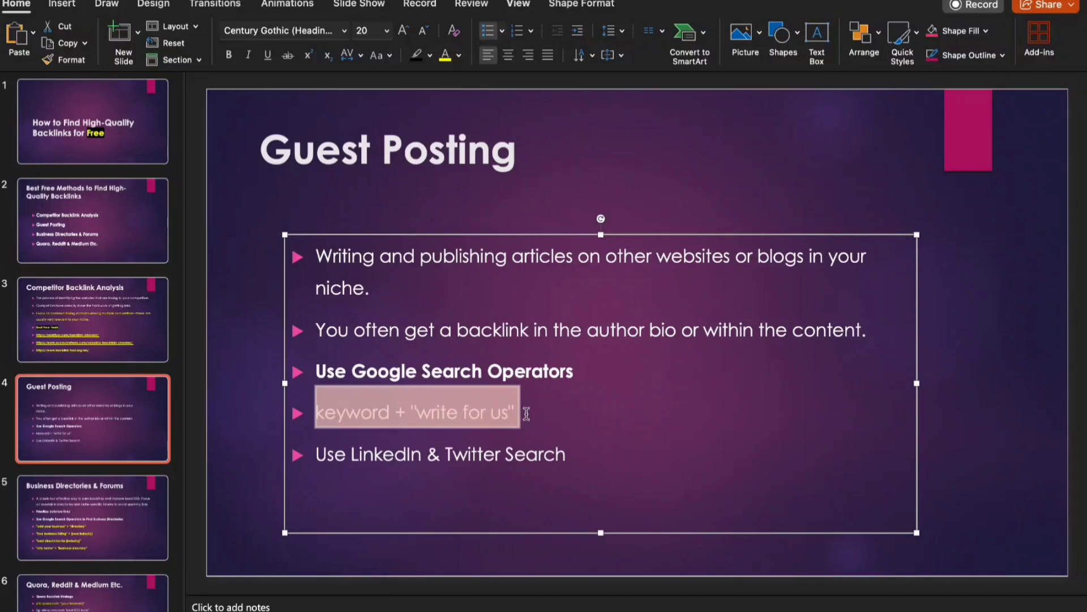
click(527, 413)
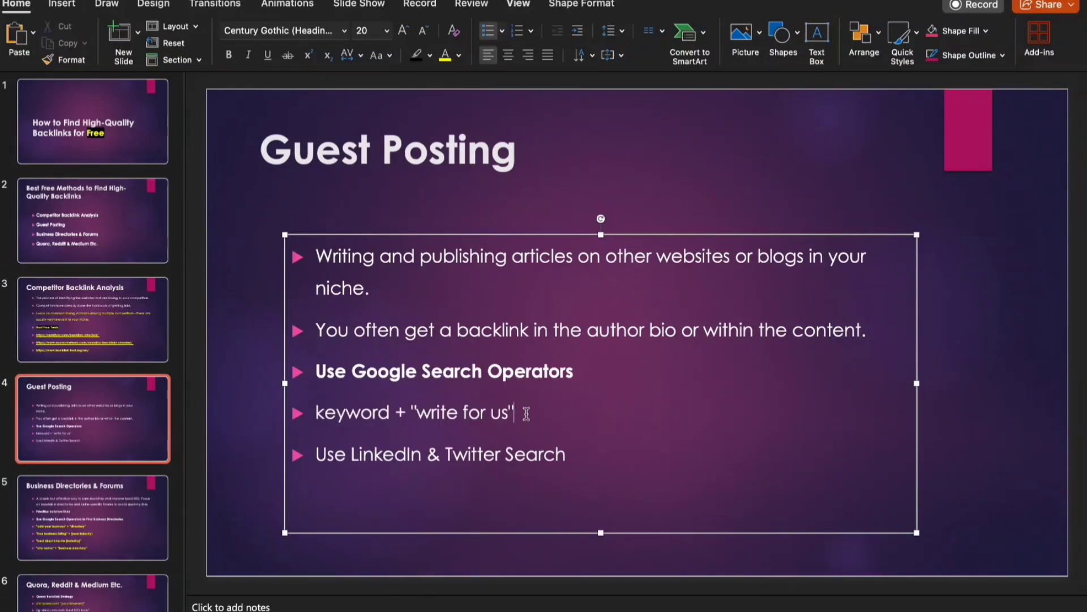
Switch back to Chrome and paste the copied search operator into the address bar of a new tab
key(ctrl+Up)
click(172, 38)
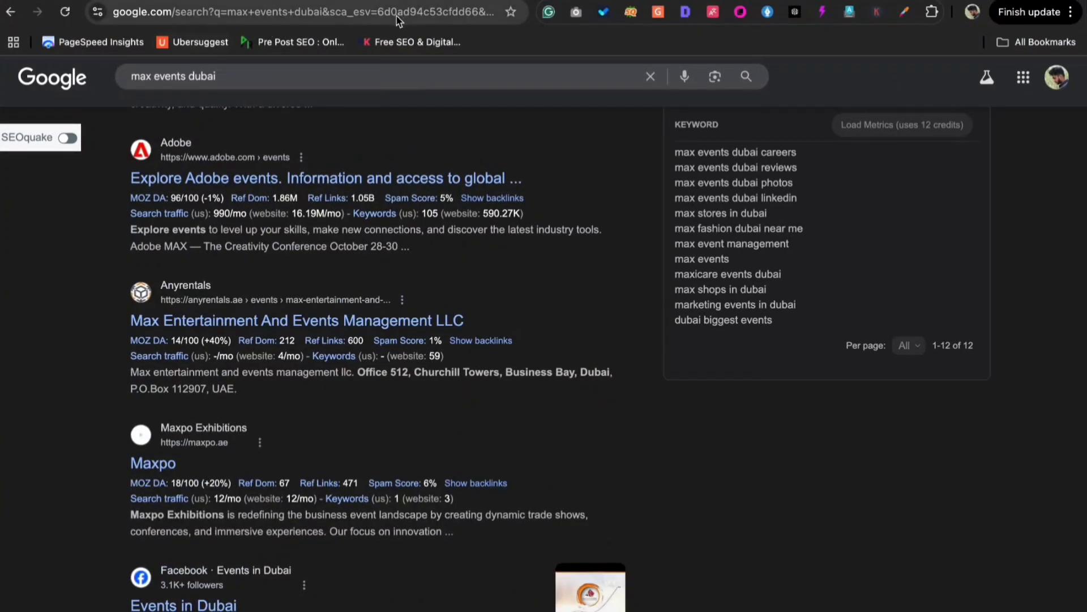
key(super+t)
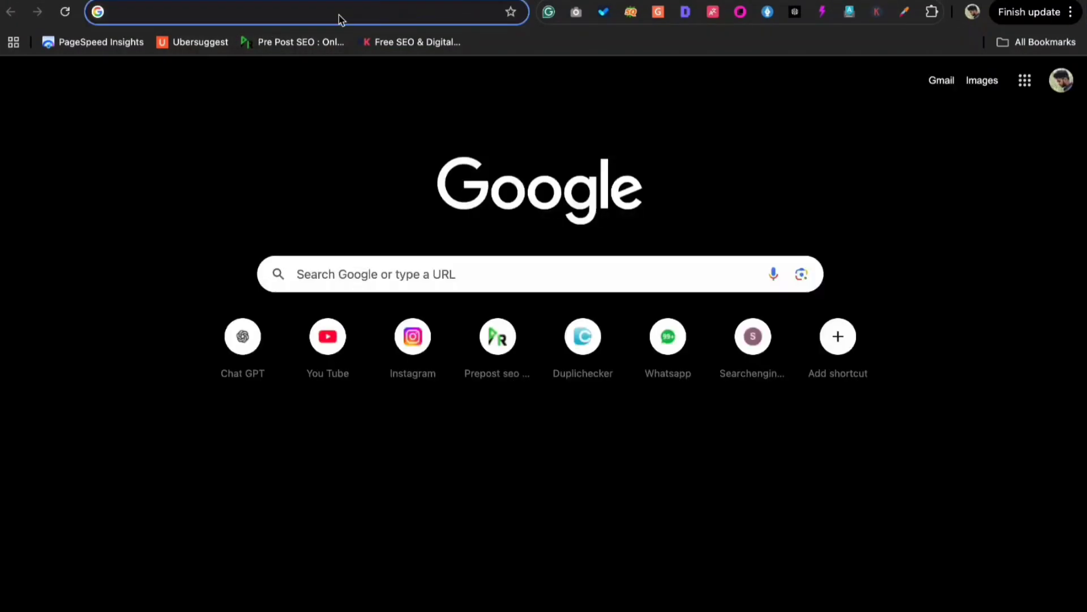
key(super+v)
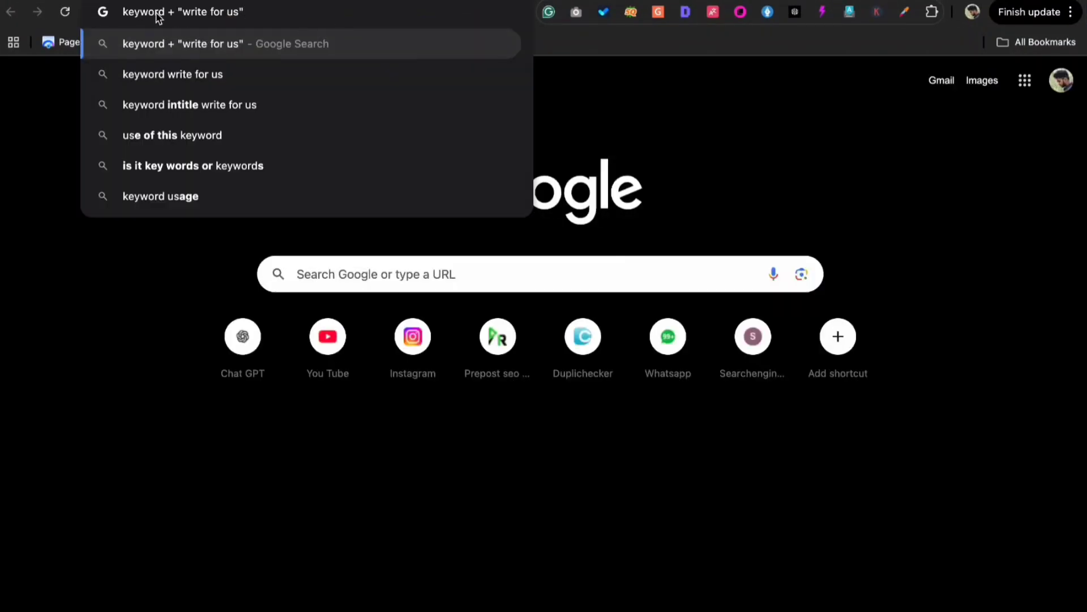
Replace the keyword placeholder with "event management company" and run the search event management company + "write for us"
drag(164, 17, 120, 18)
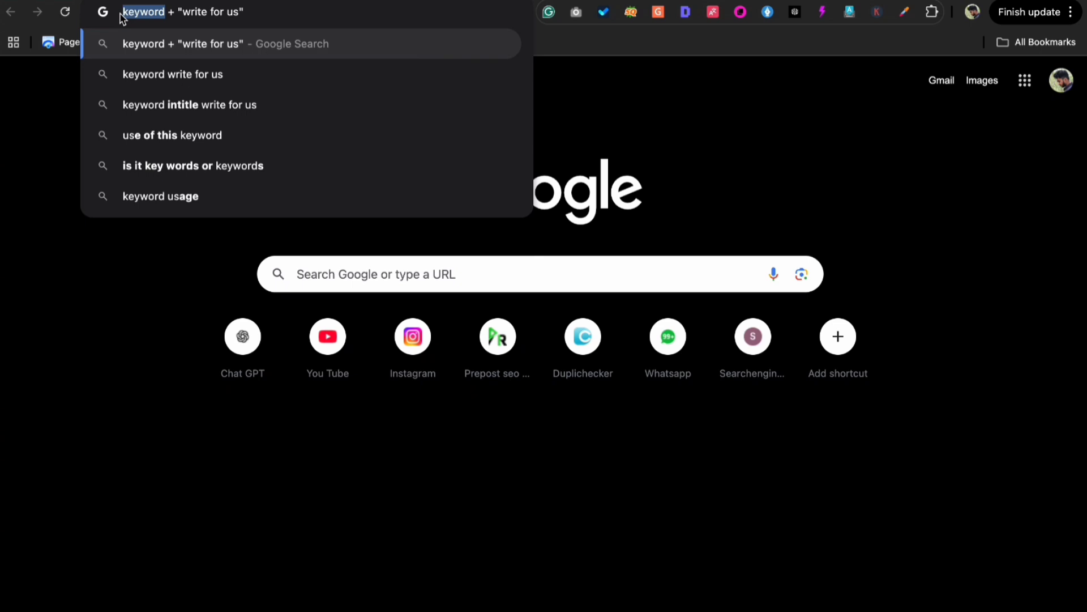
text(event)
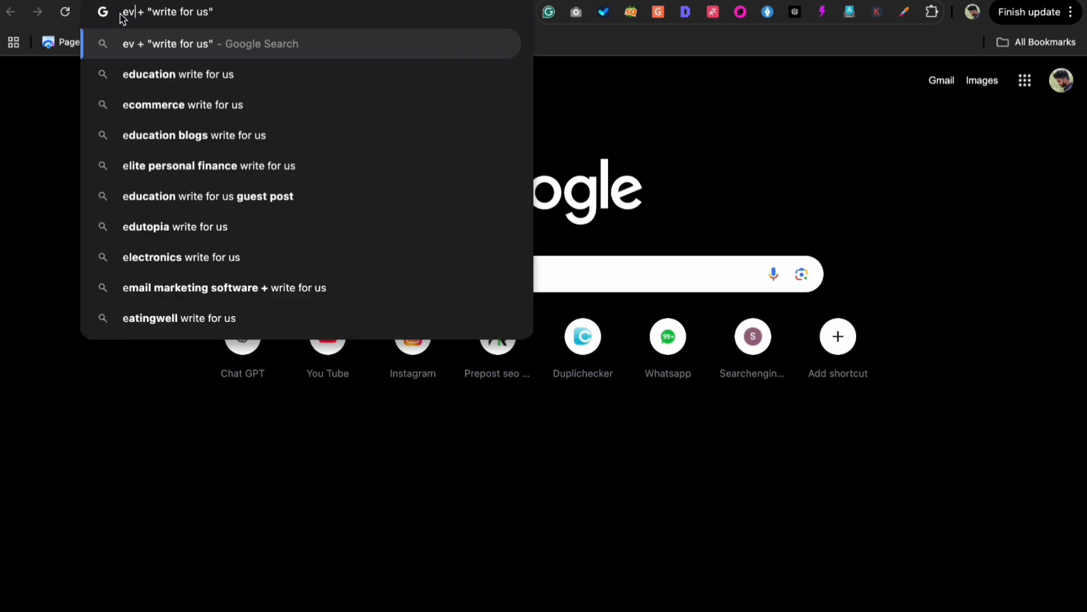
text( managemnt)
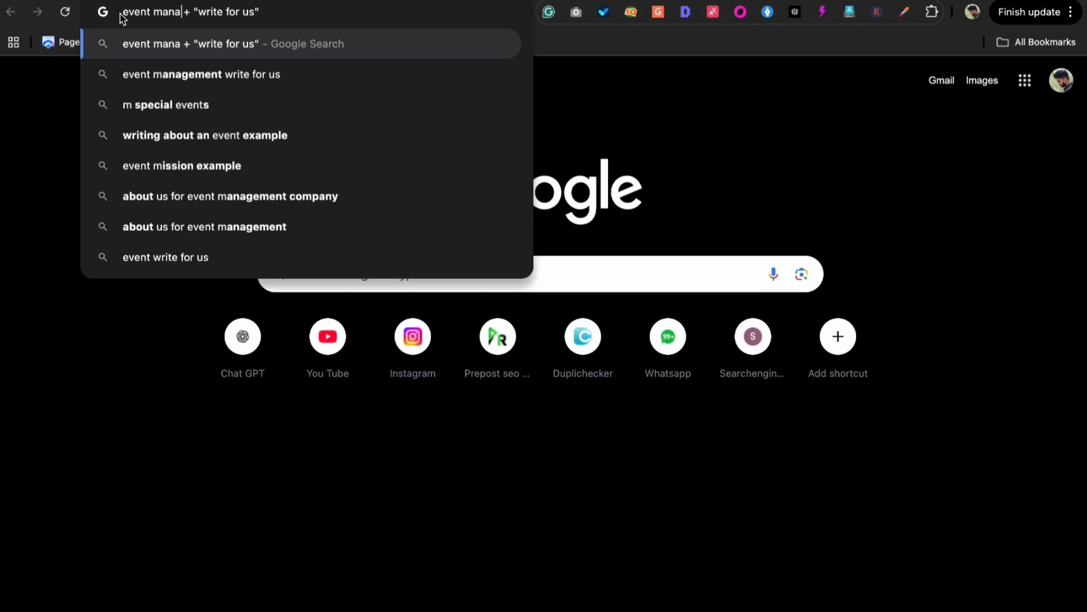
key(BackSpace)
key(BackSpace)
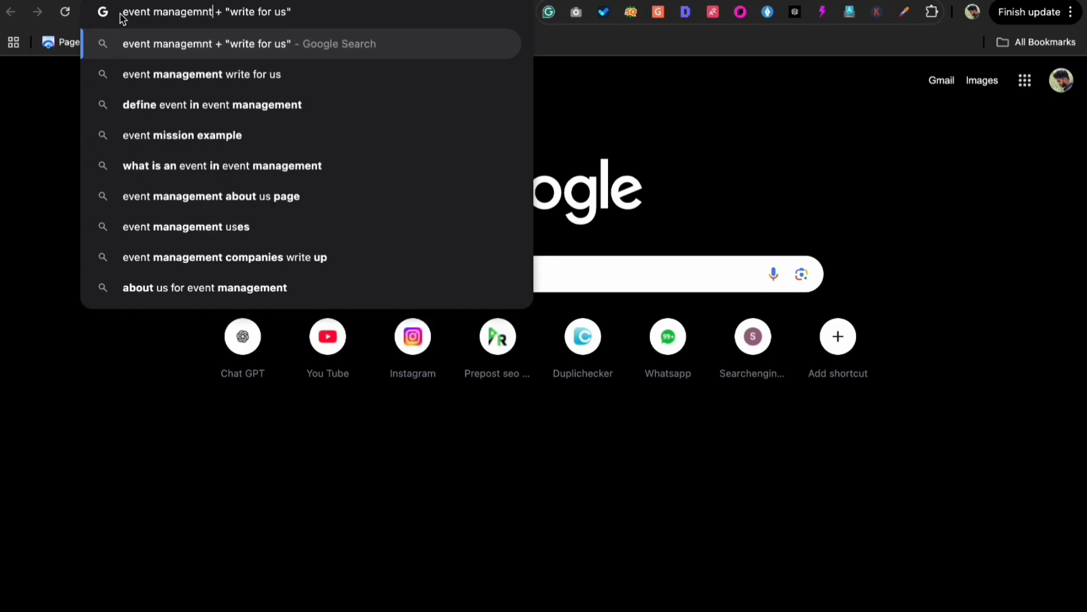
text(ent company)
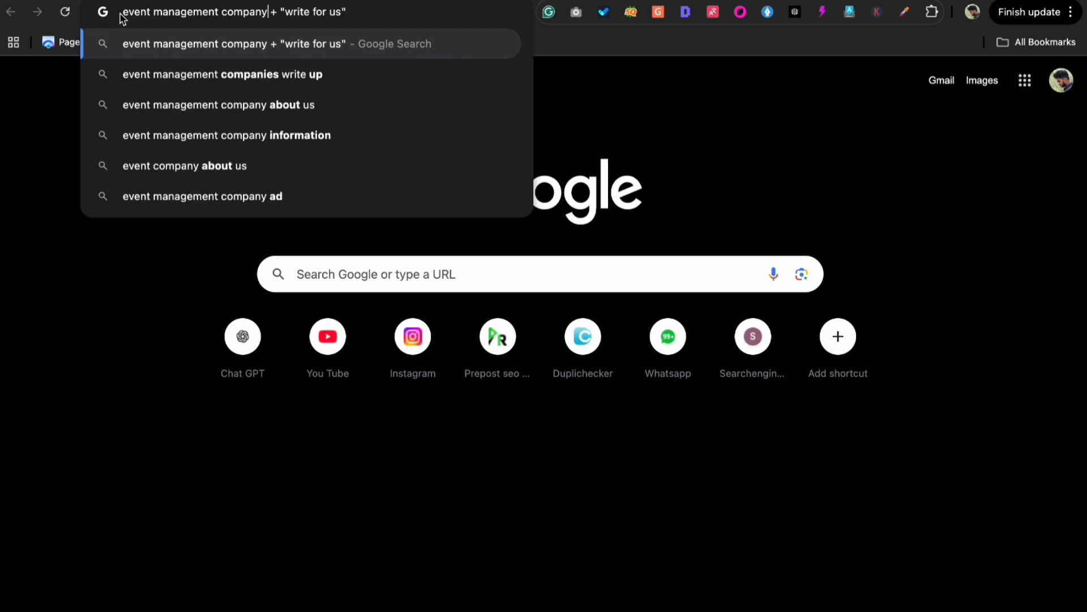
key(Return)
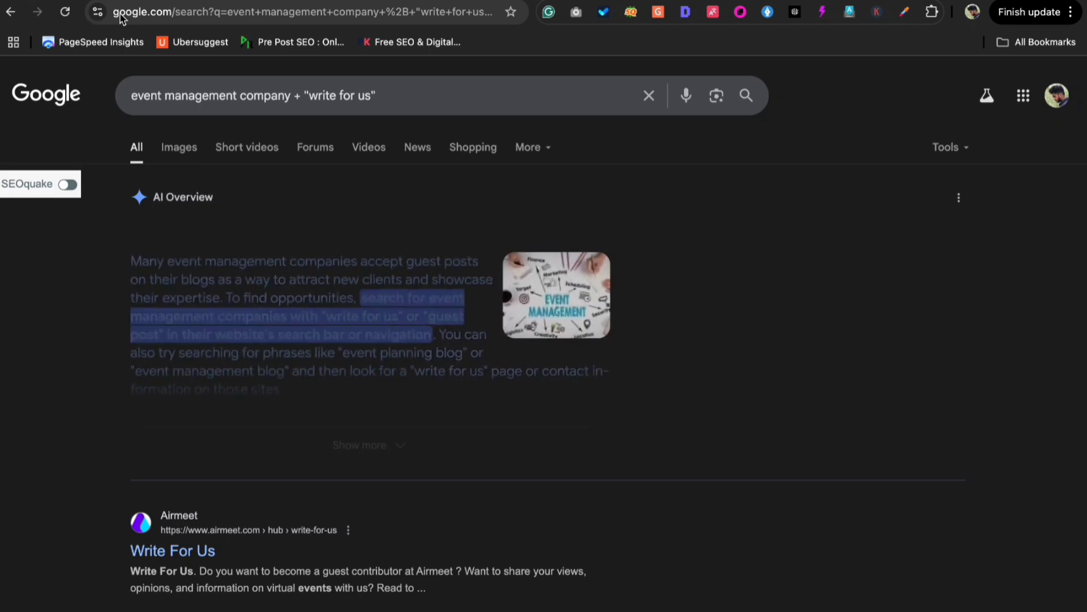
Open Airmeet's Write For Us page from the search results and examine it, dismissing its cookie notice
scroll(283, 179, down, 4)
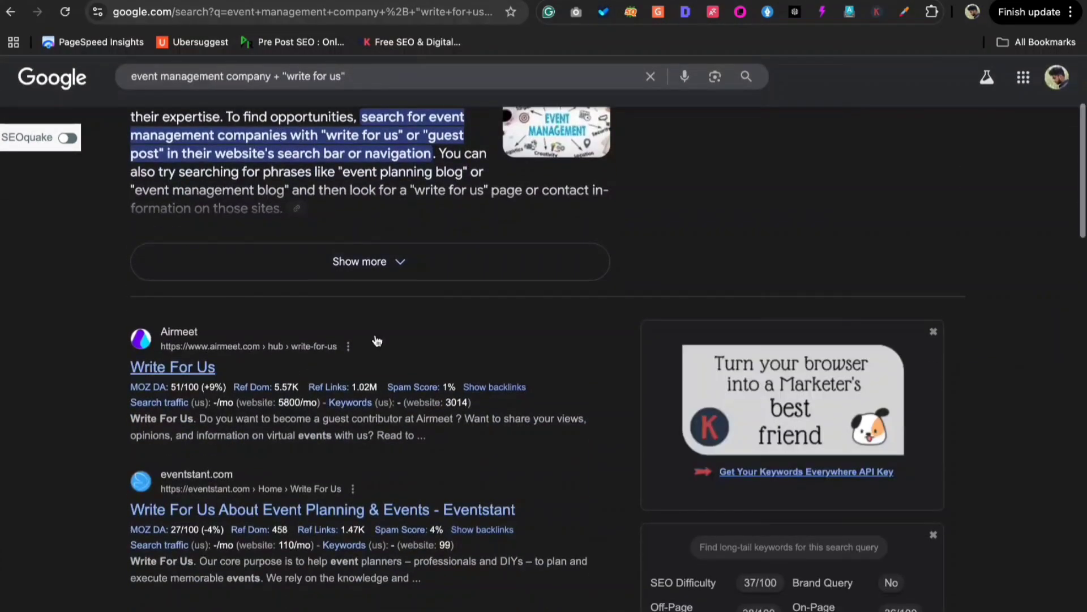
scroll(243, 283, down, 1)
mouse_move(208, 334)
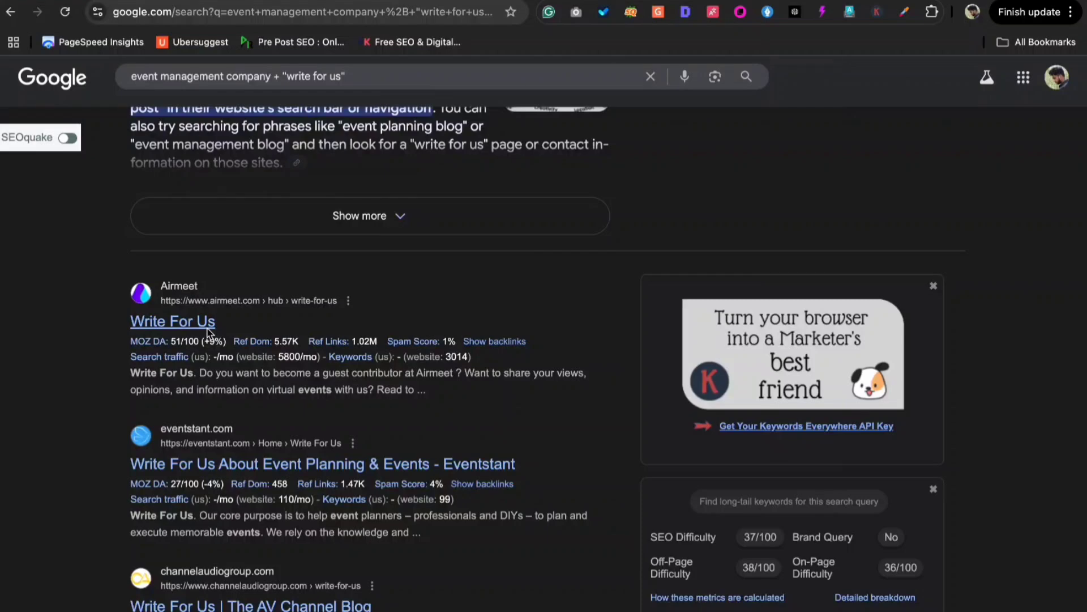
click(208, 326)
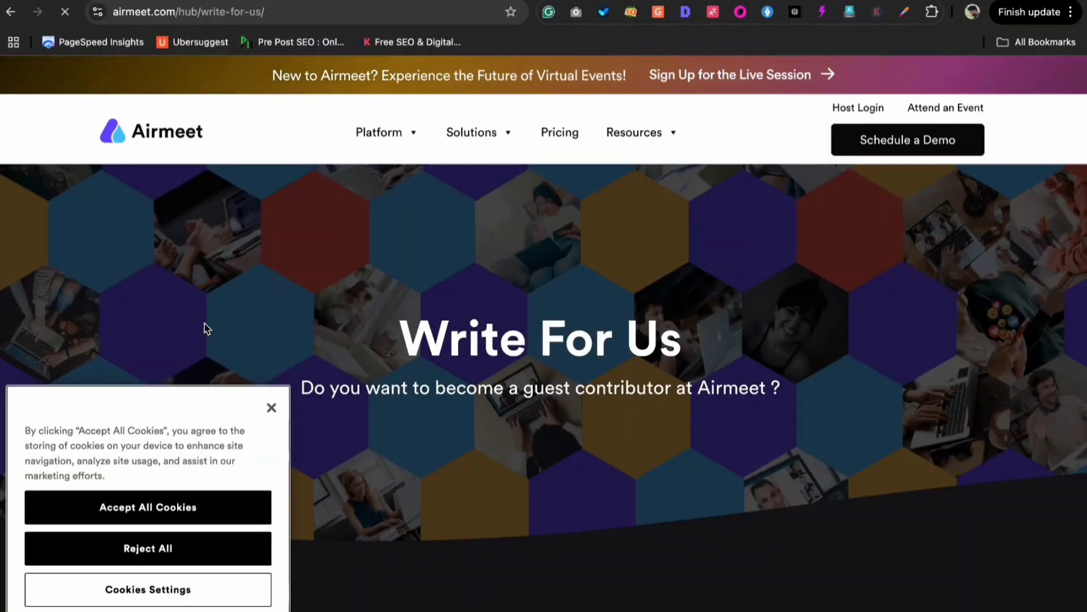
click(272, 407)
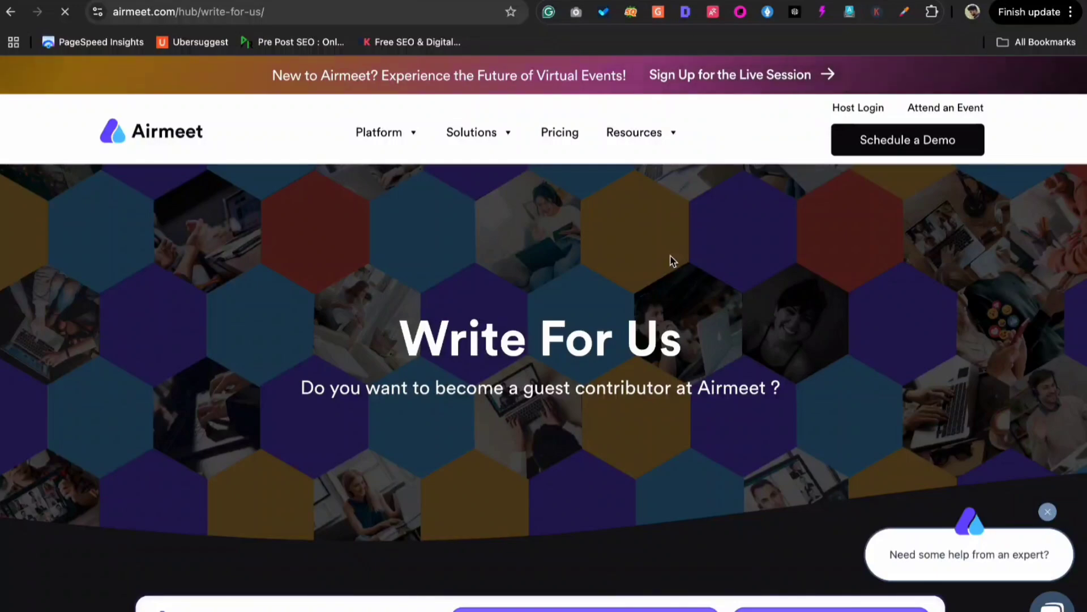
scroll(670, 255, down, 3)
scroll(670, 258, down, 8)
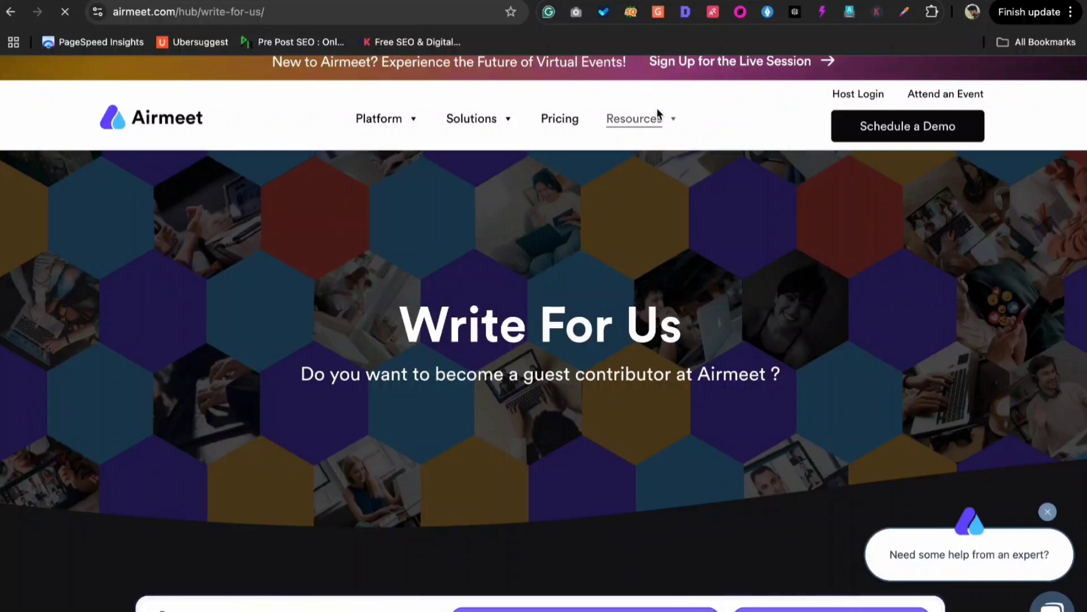
mouse_move(650, 112)
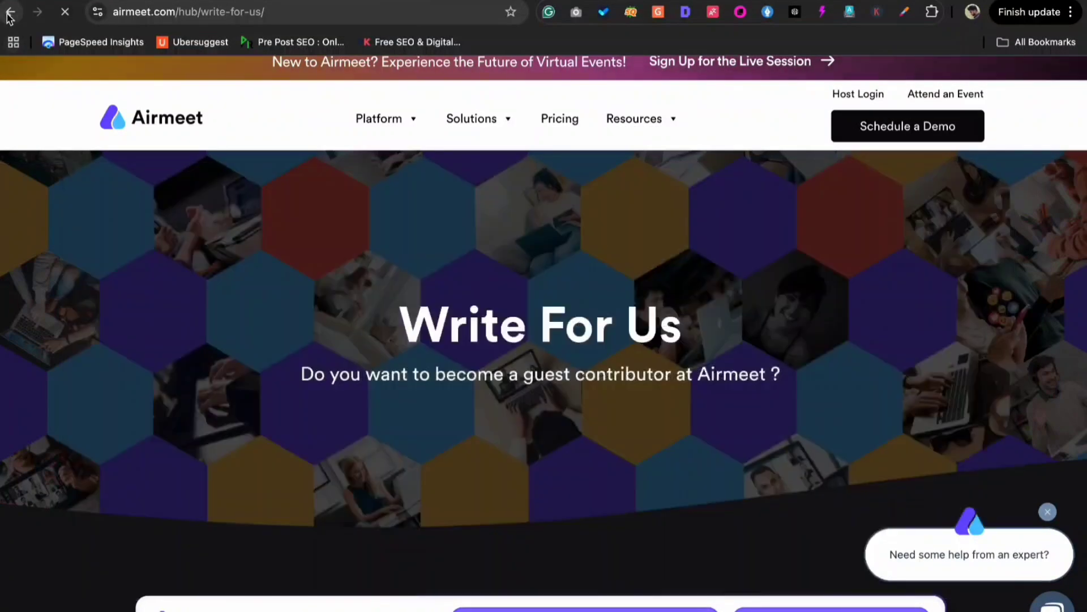
Return to the Google results and examine the other event sites that accept guest posts, including their domain metrics
click(9, 17)
scroll(647, 484, down, 6)
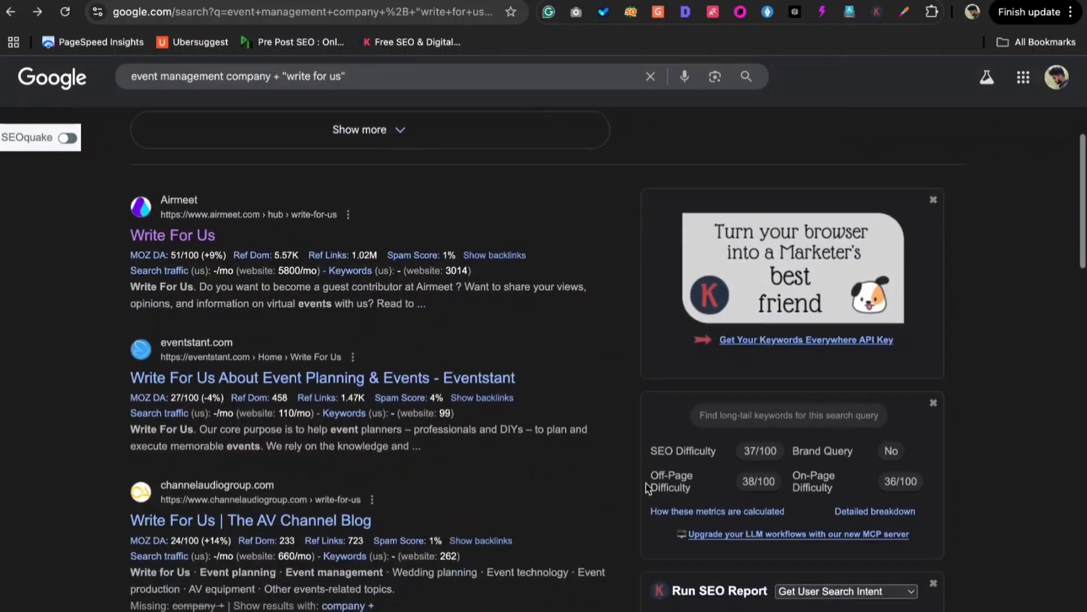
scroll(463, 489, down, 6)
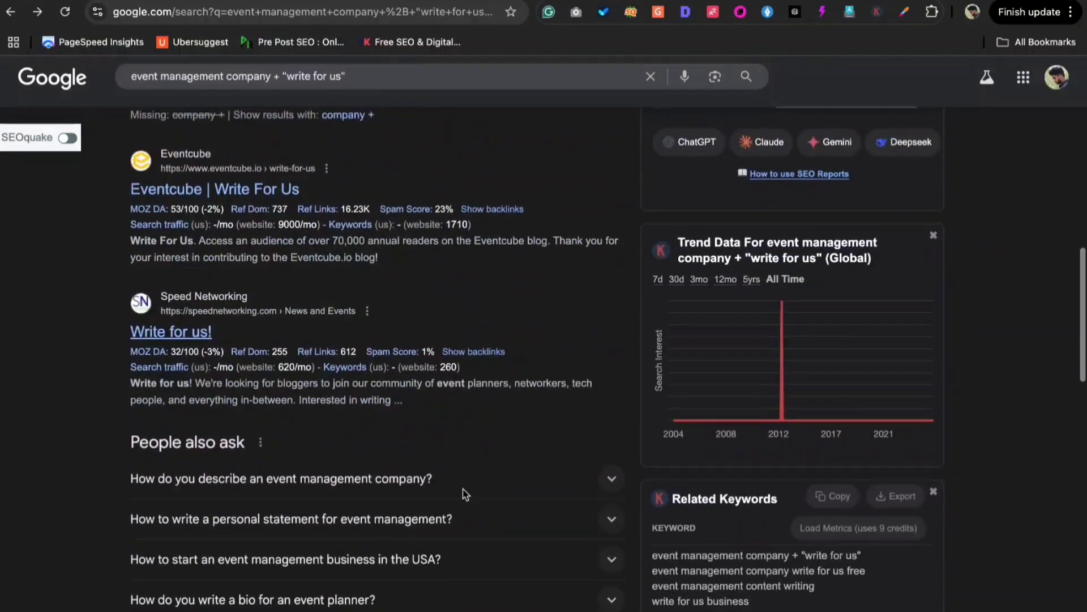
scroll(463, 494, up, 4)
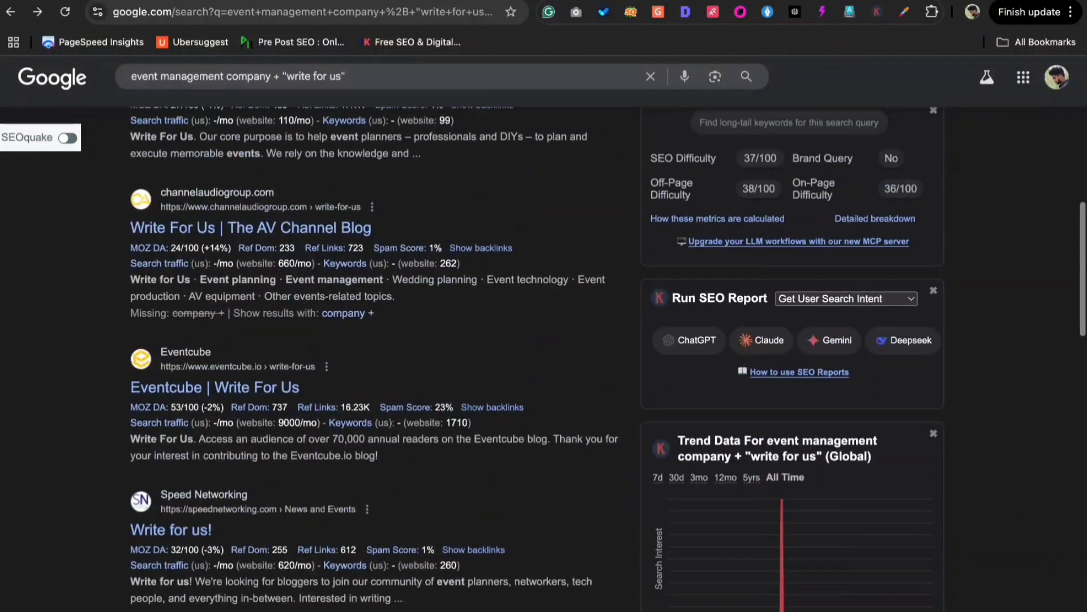
scroll(340, 377, up, 1)
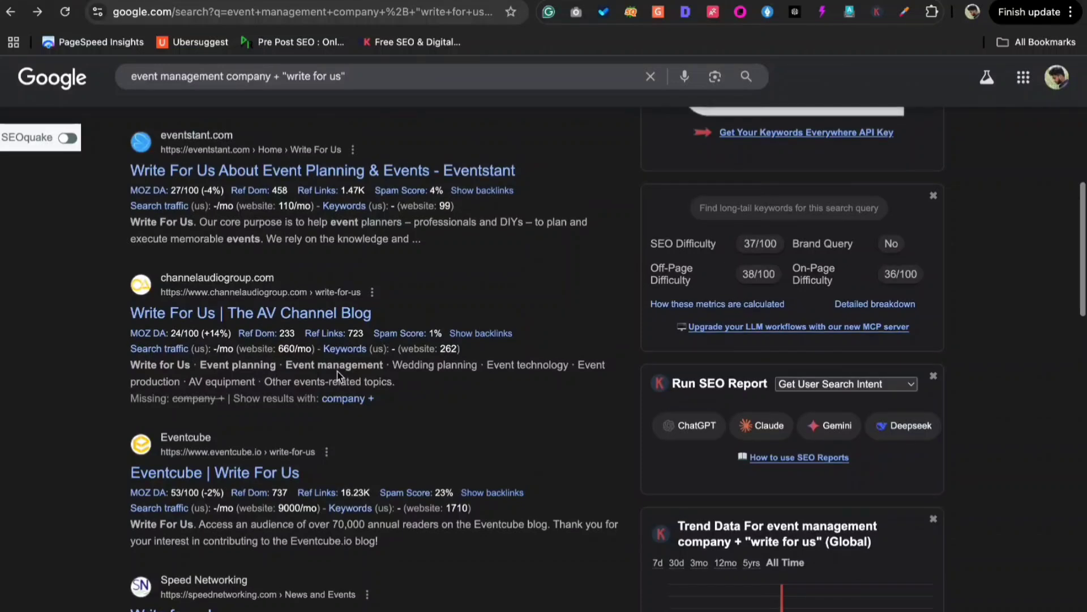
scroll(340, 377, down, 1)
scroll(339, 377, down, 10)
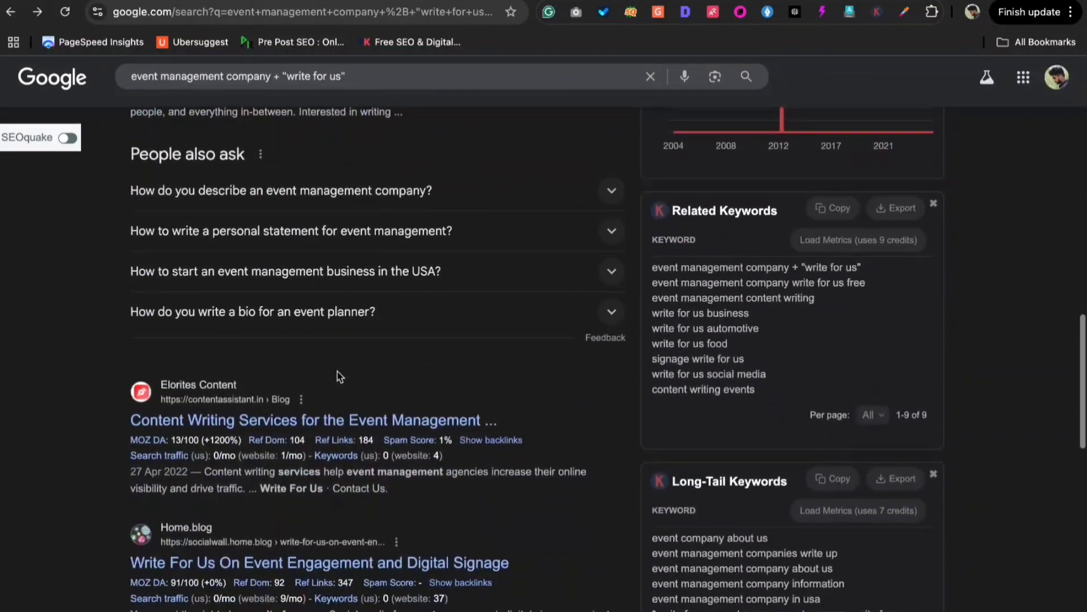
scroll(340, 376, up, 5)
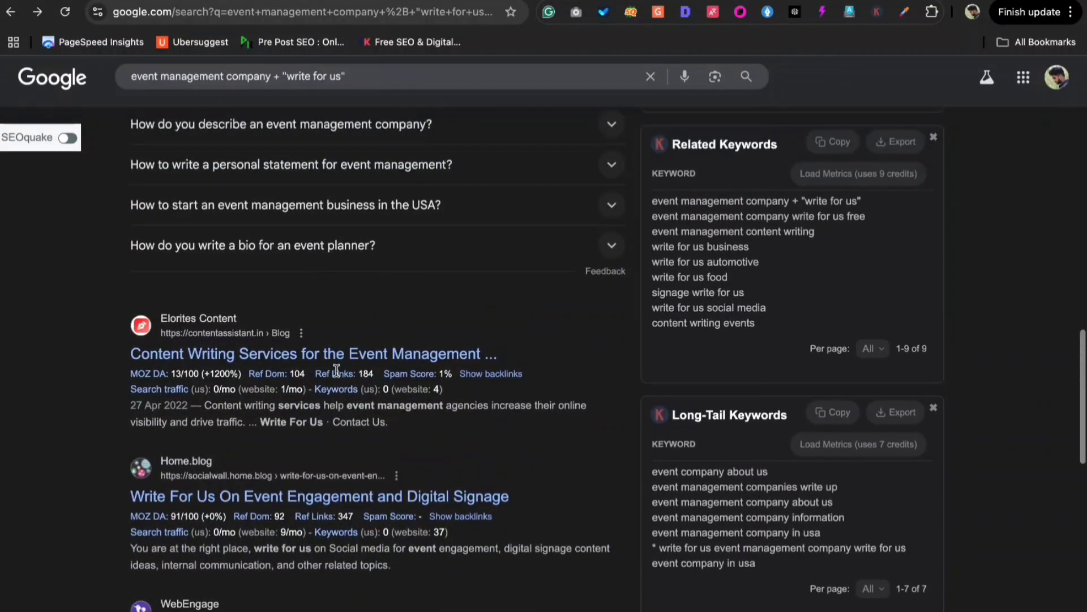
scroll(338, 380, up, 1)
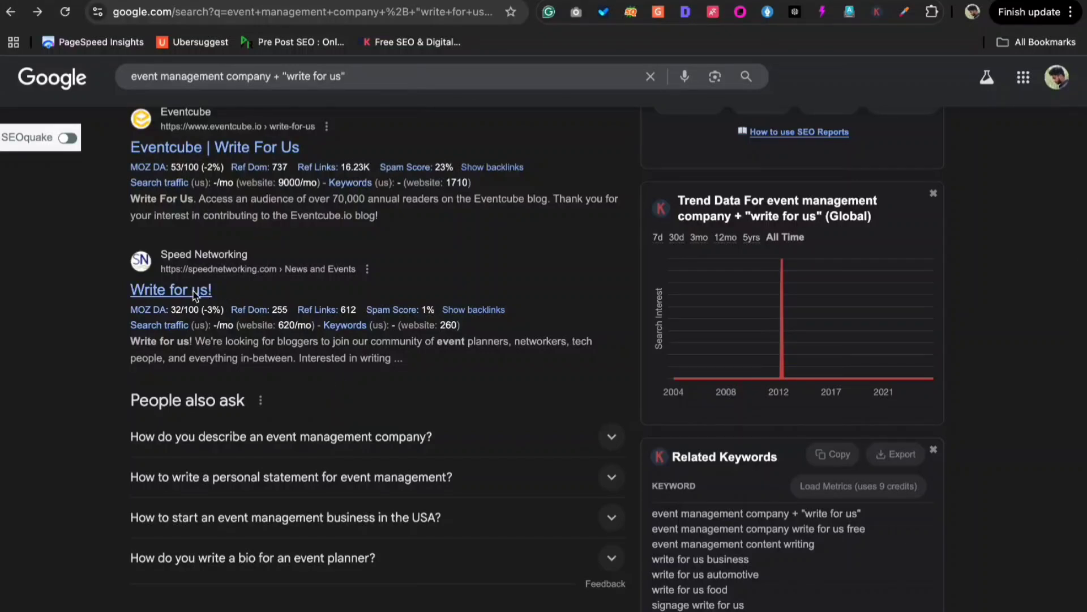
scroll(288, 281, up, 1)
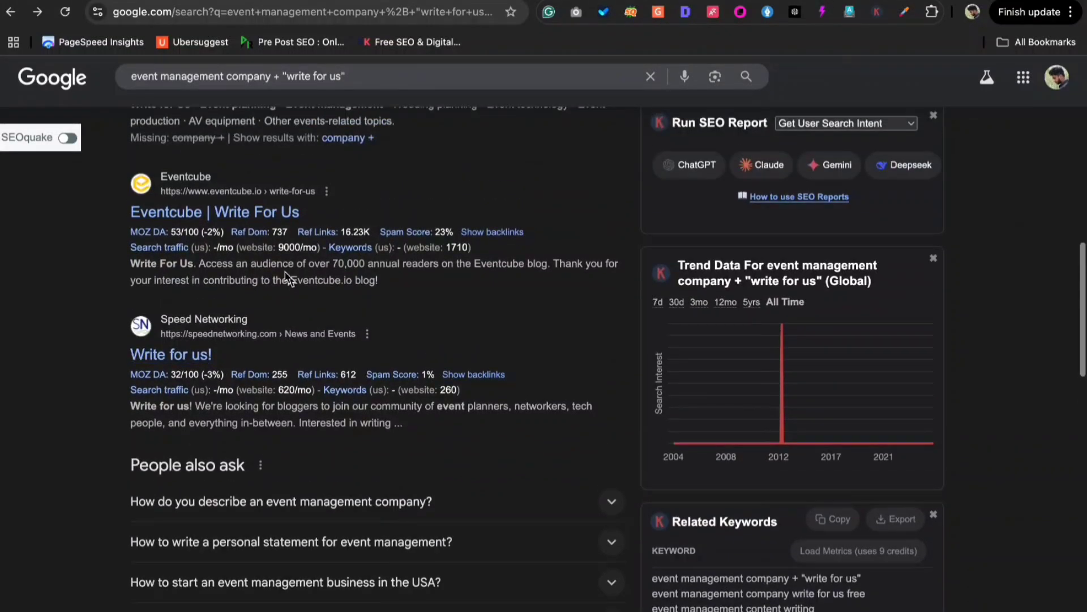
Open Eventcube's Write For Us page and examine what it looks for in guest posts
click(250, 215)
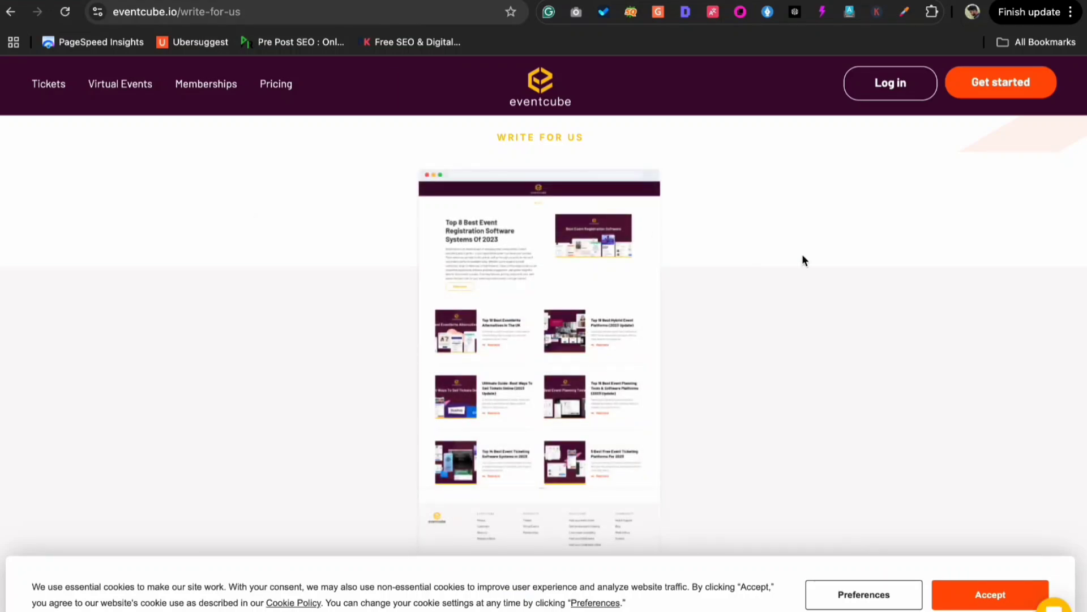
scroll(803, 259, down, 7)
scroll(803, 258, down, 10)
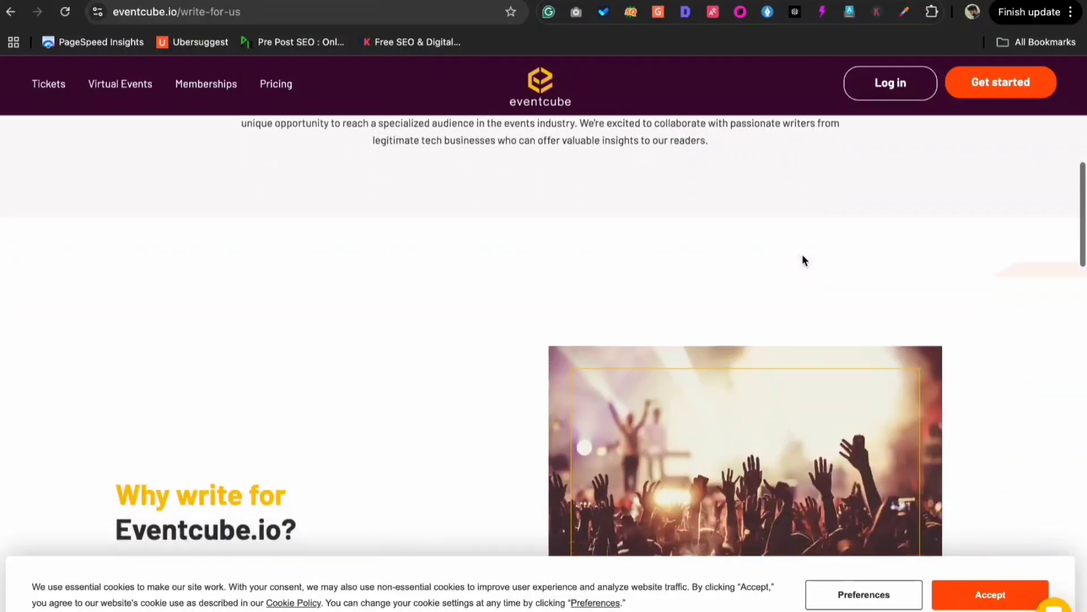
scroll(803, 255, down, 7)
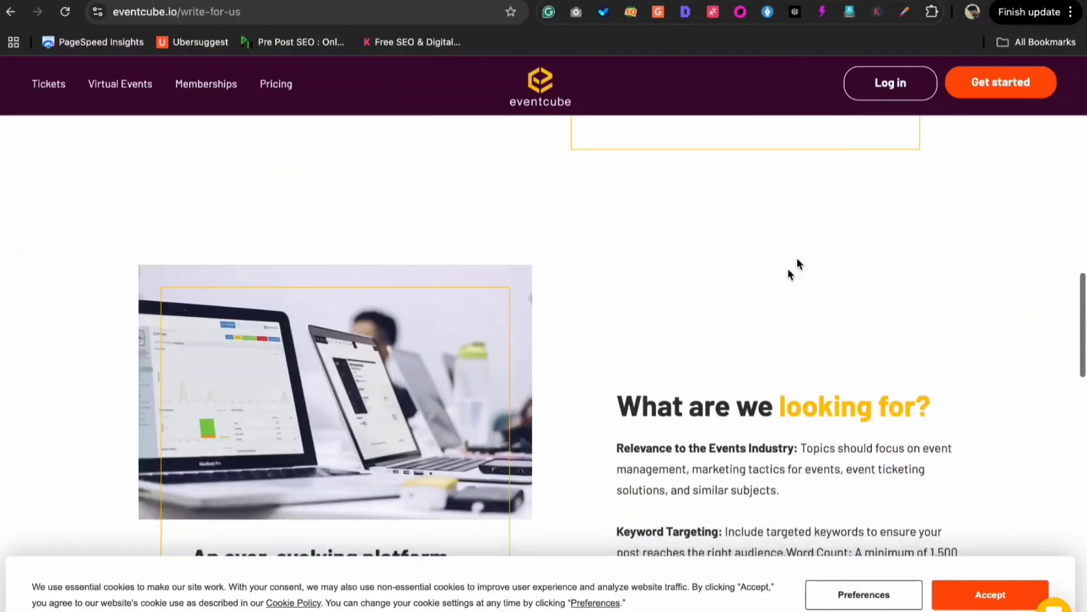
scroll(666, 400, up, 20)
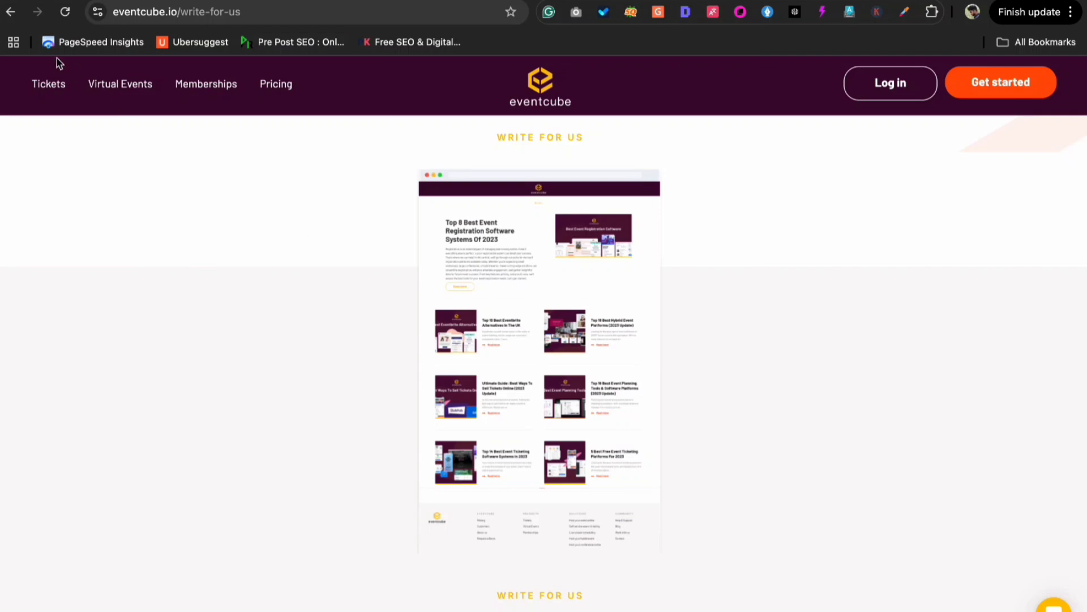
Go back to the results, open Speed Networking's Write for us page and read its guest blogging requirements
click(11, 12)
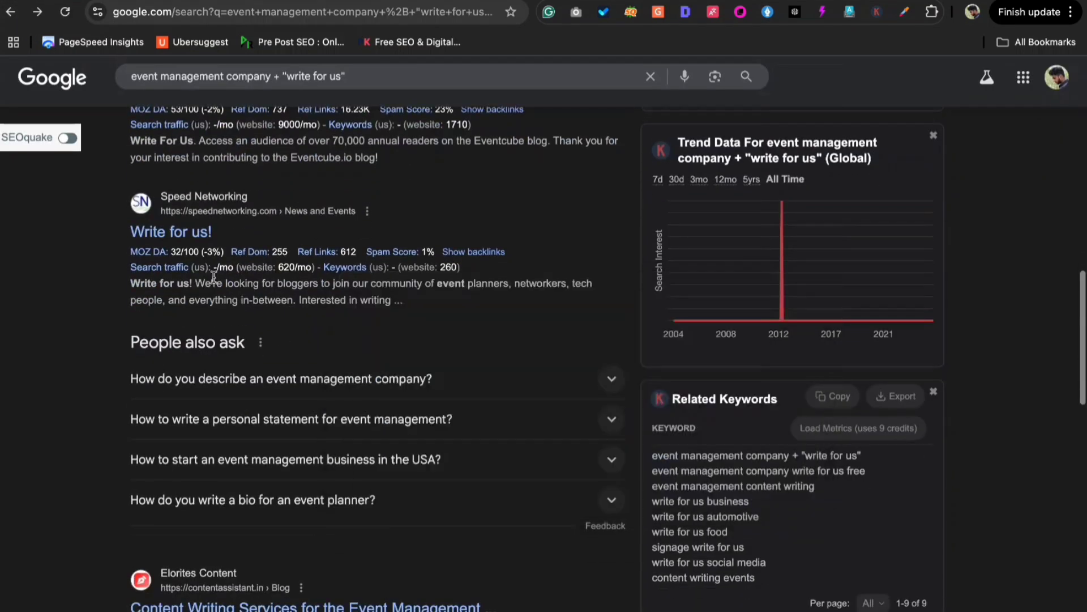
click(191, 240)
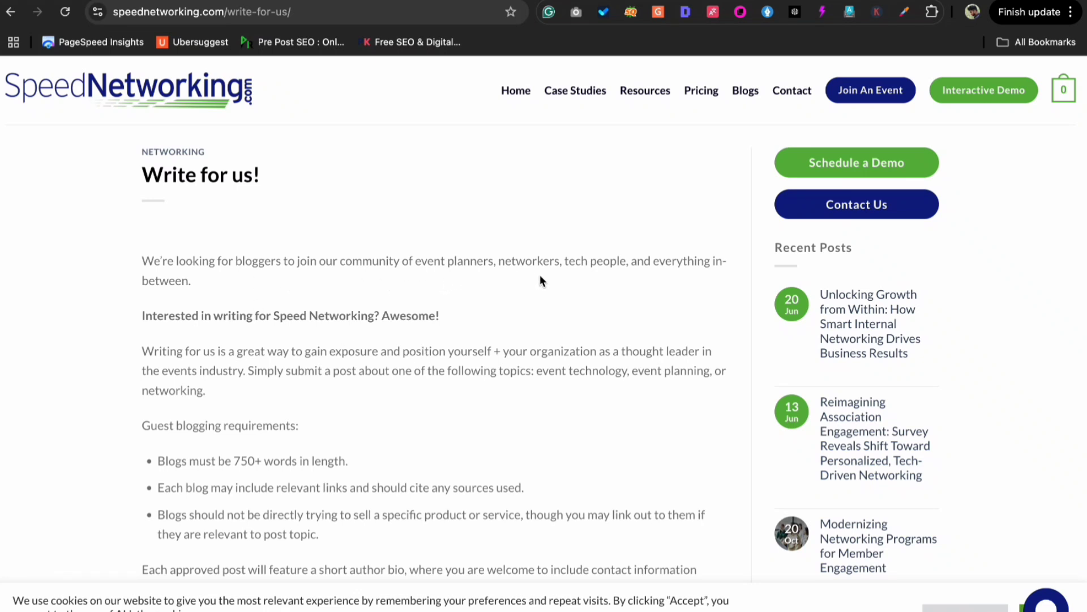
scroll(383, 338, down, 1)
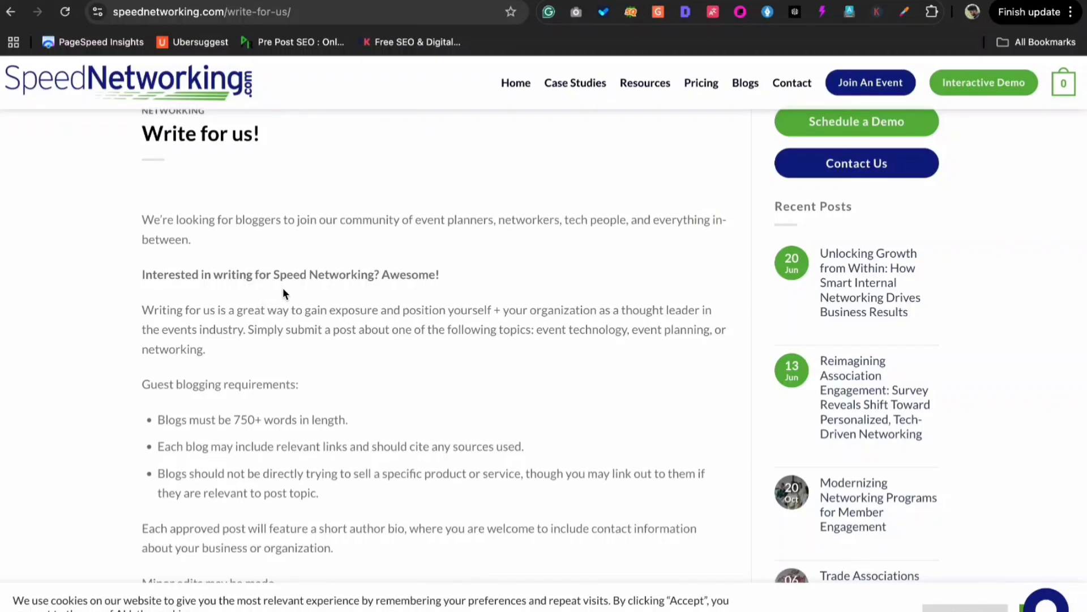
scroll(428, 277, down, 3)
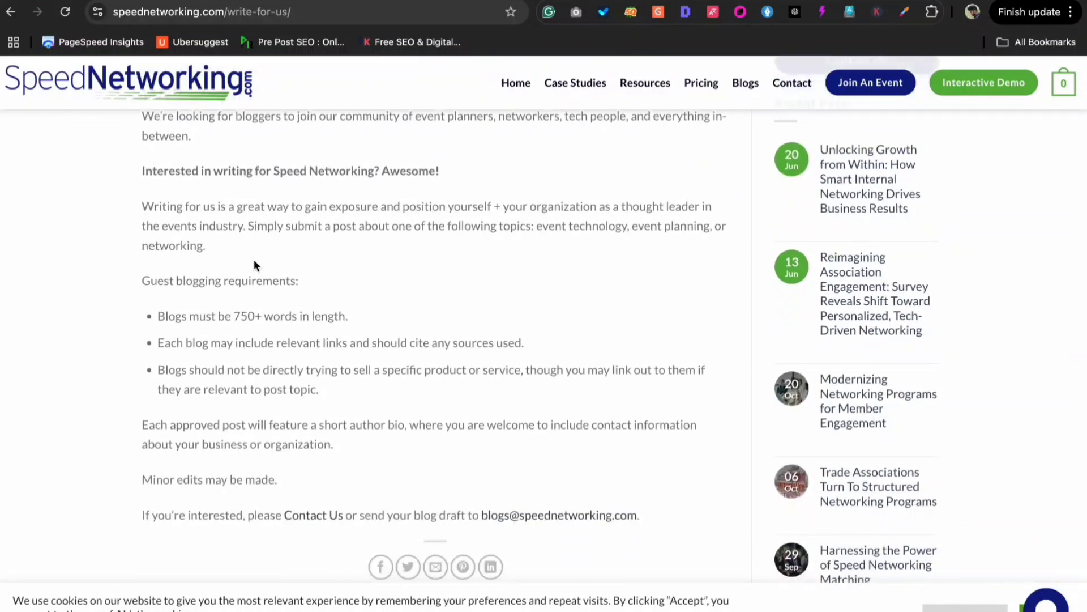
scroll(314, 319, down, 4)
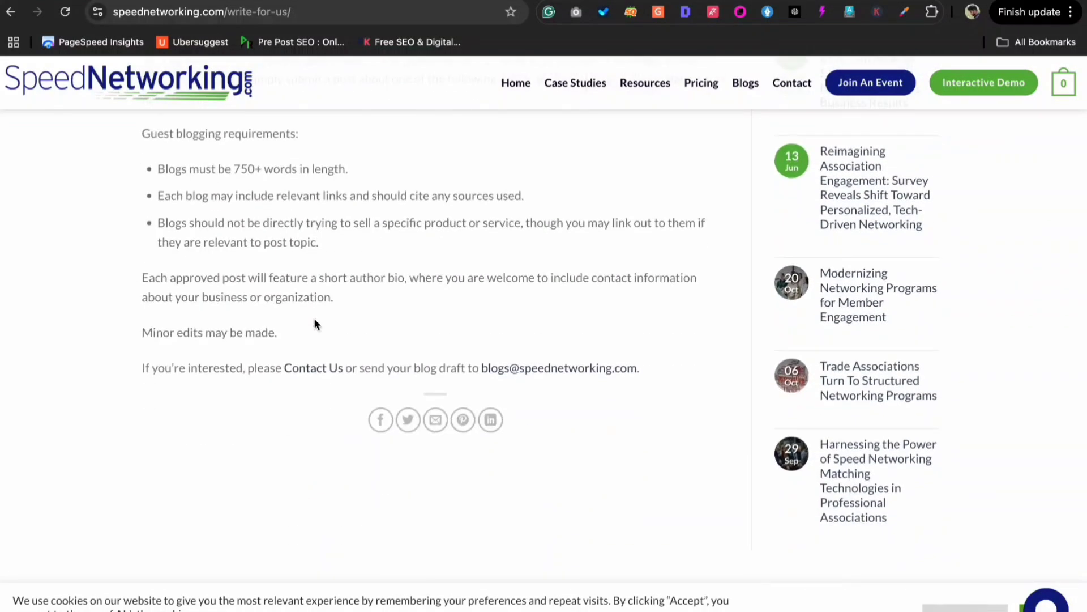
scroll(314, 319, up, 3)
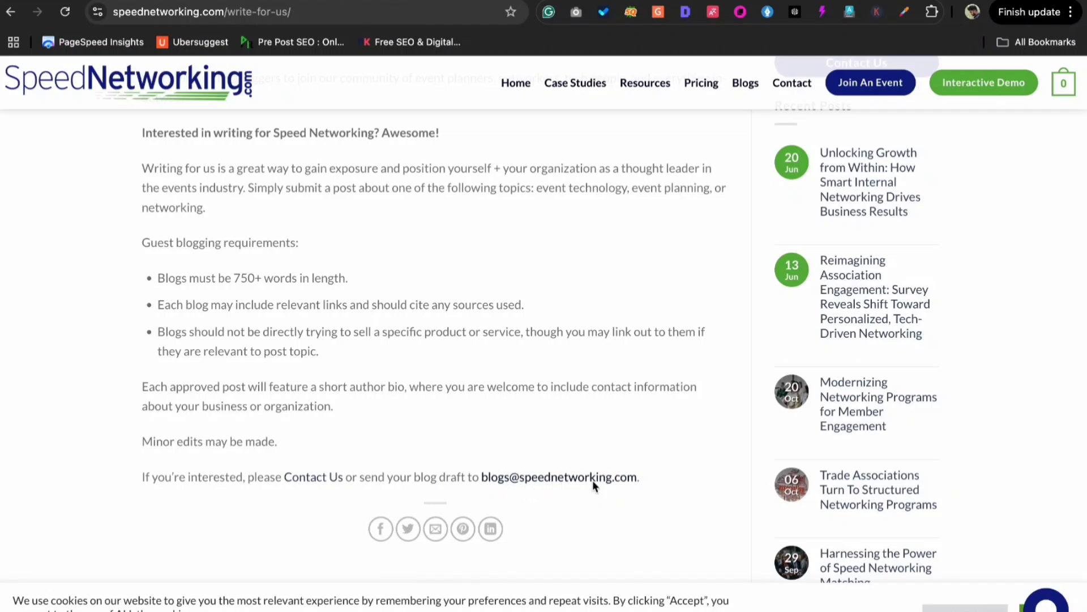
Highlight the e-mail address for blog drafts on the Speed Networking page and review the submission terms again
drag(645, 478, 483, 475)
click(510, 452)
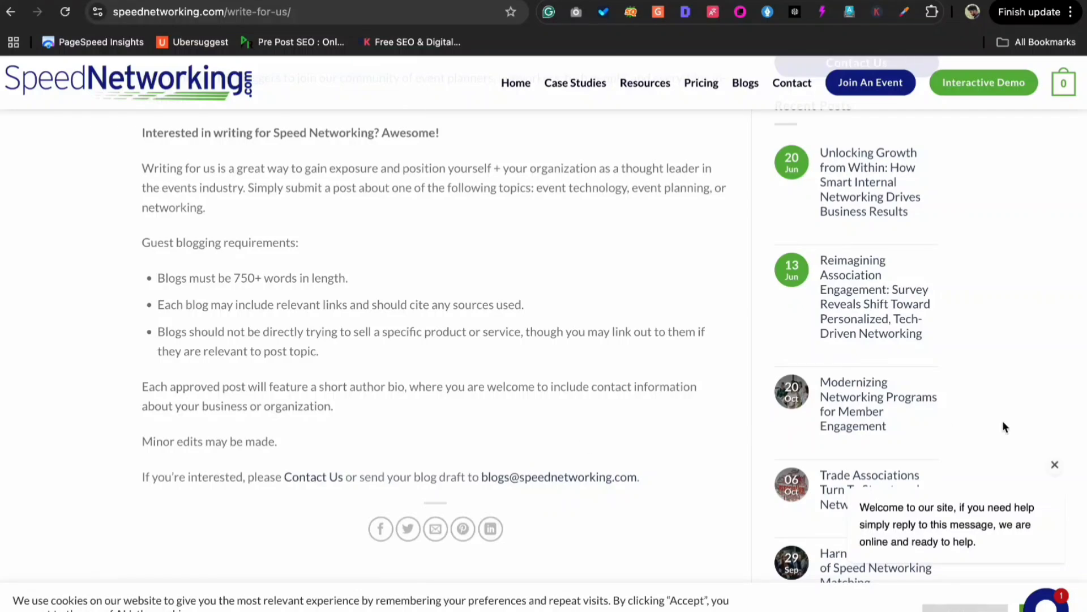
scroll(824, 417, up, 3)
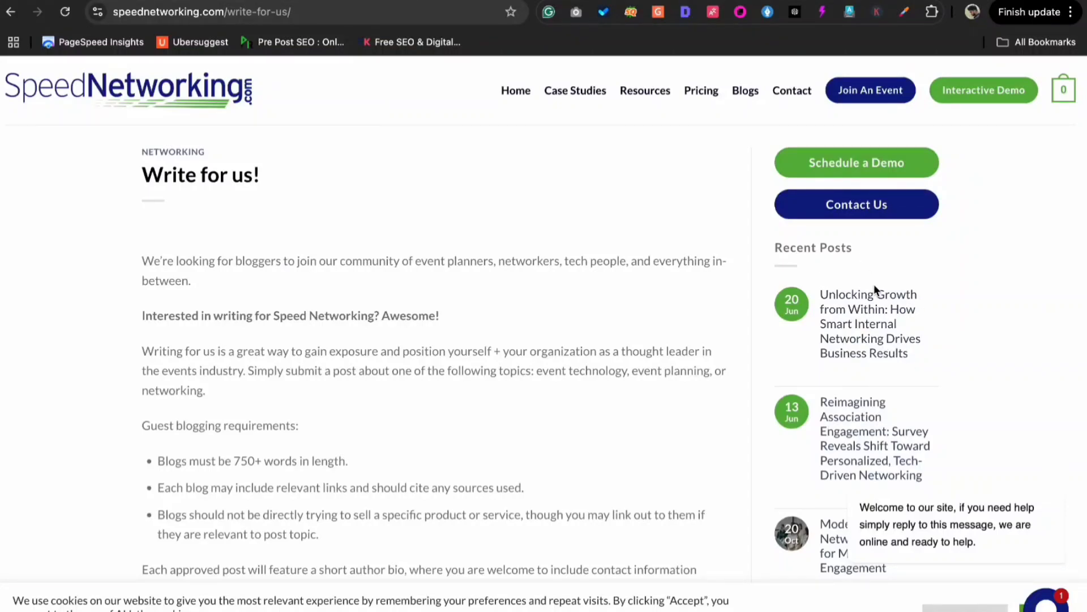
scroll(871, 395, down, 2)
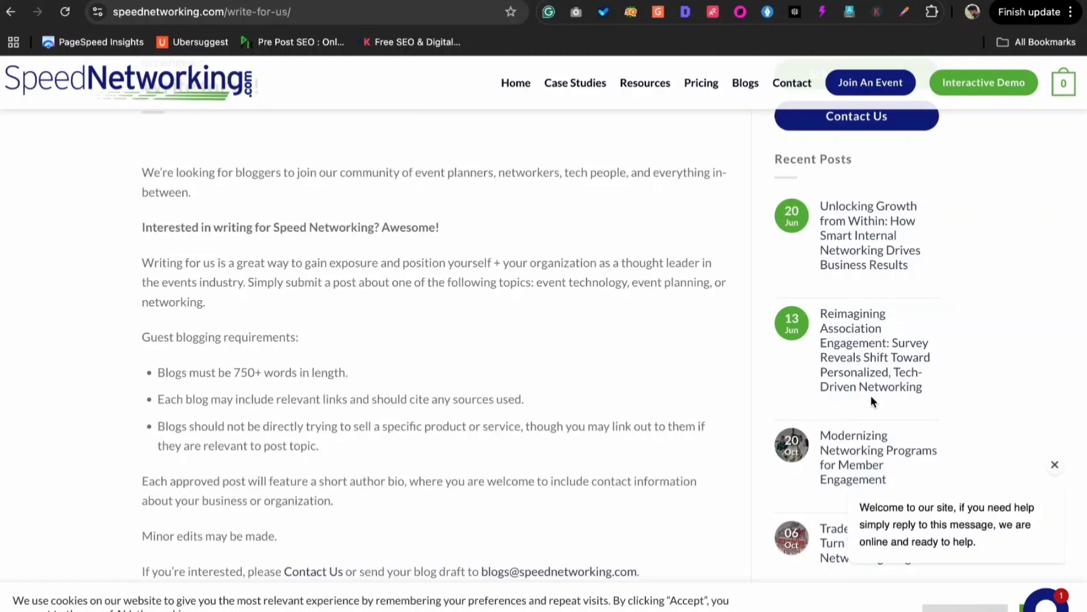
scroll(592, 512, down, 1)
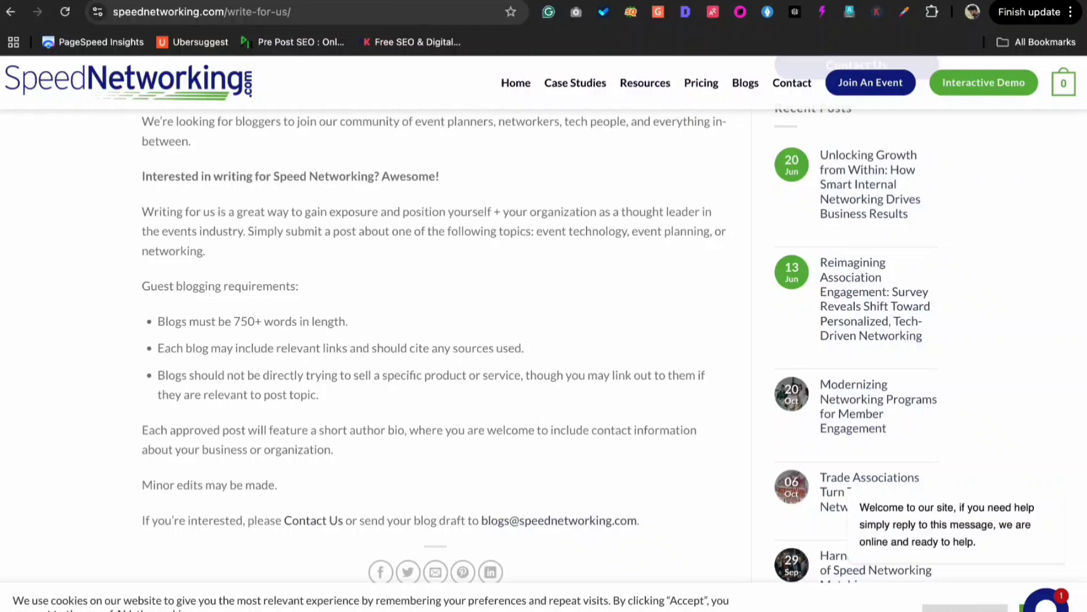
Switch to the PowerPoint presentation showing the Guest Posting slide
click(735, 1)
key(ctrl+Up)
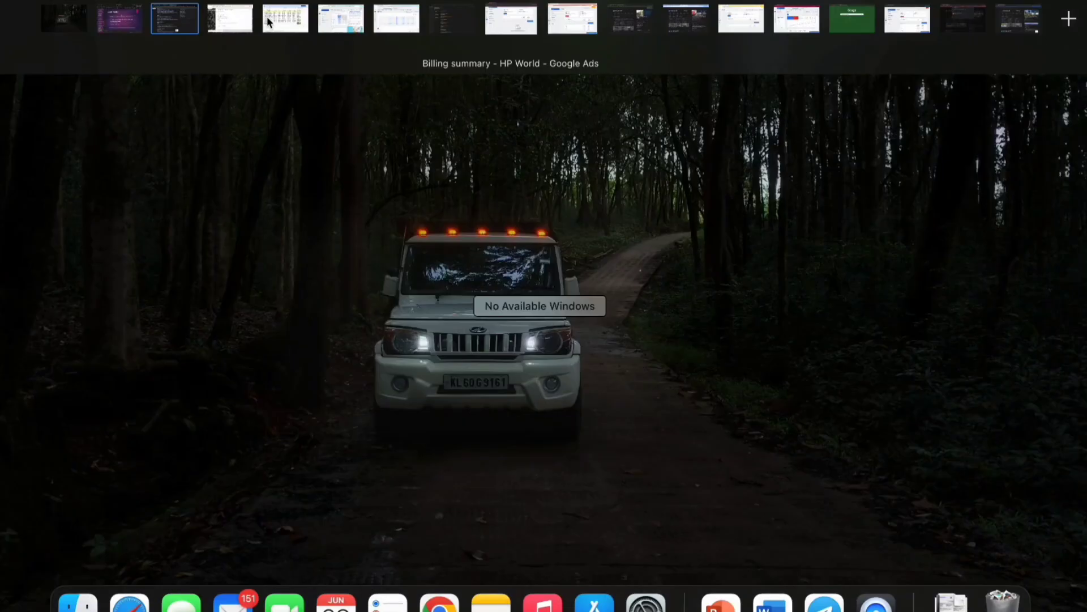
click(130, 23)
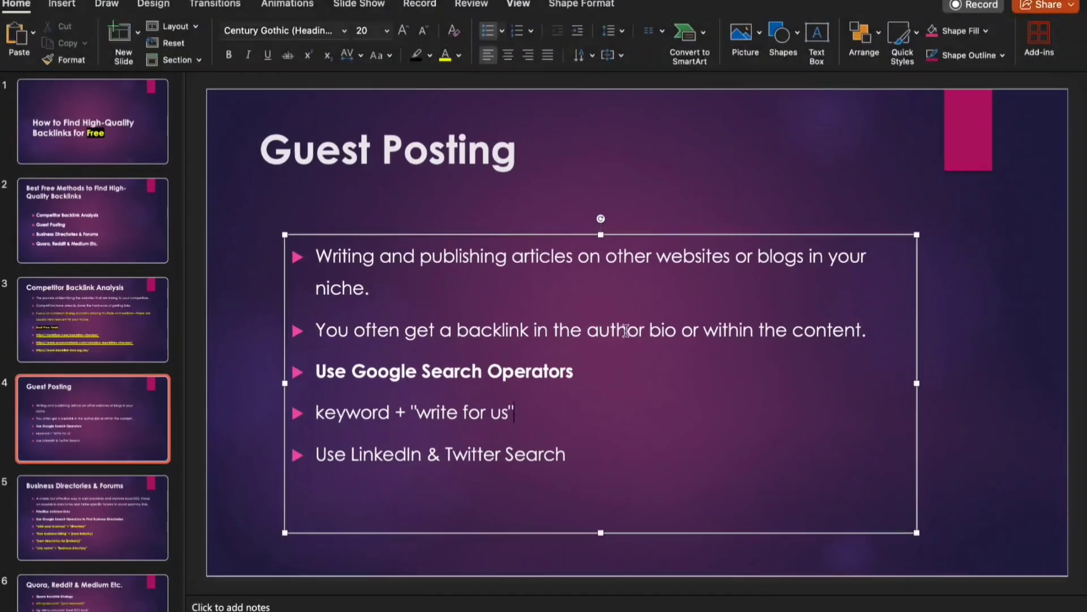
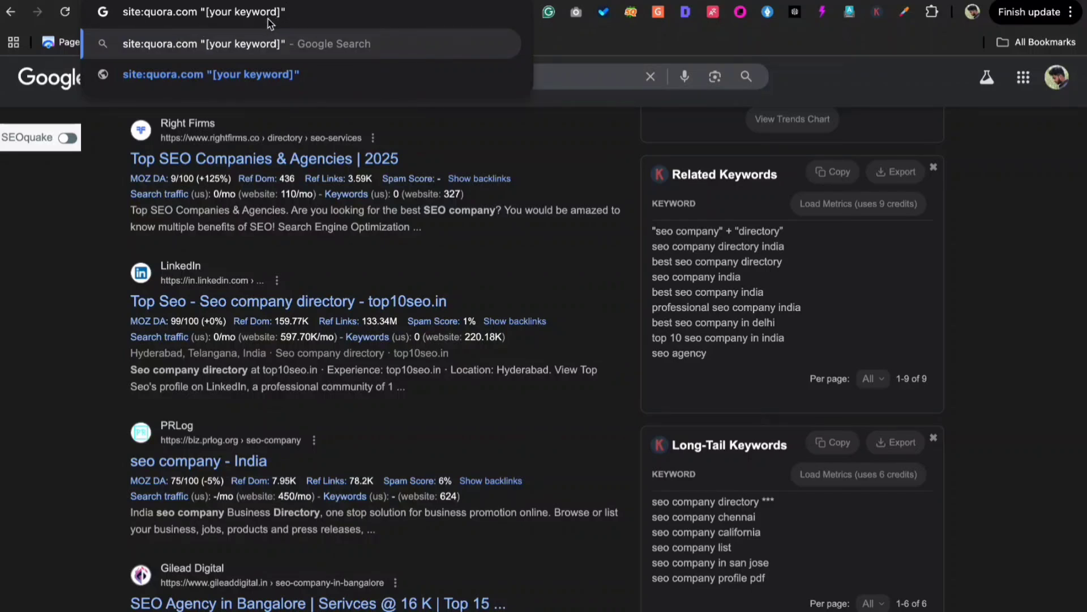
Replace the placeholder keyword with event management company and run the Google search site:quora.com "[event management company]"
drag(280, 13, 208, 16)
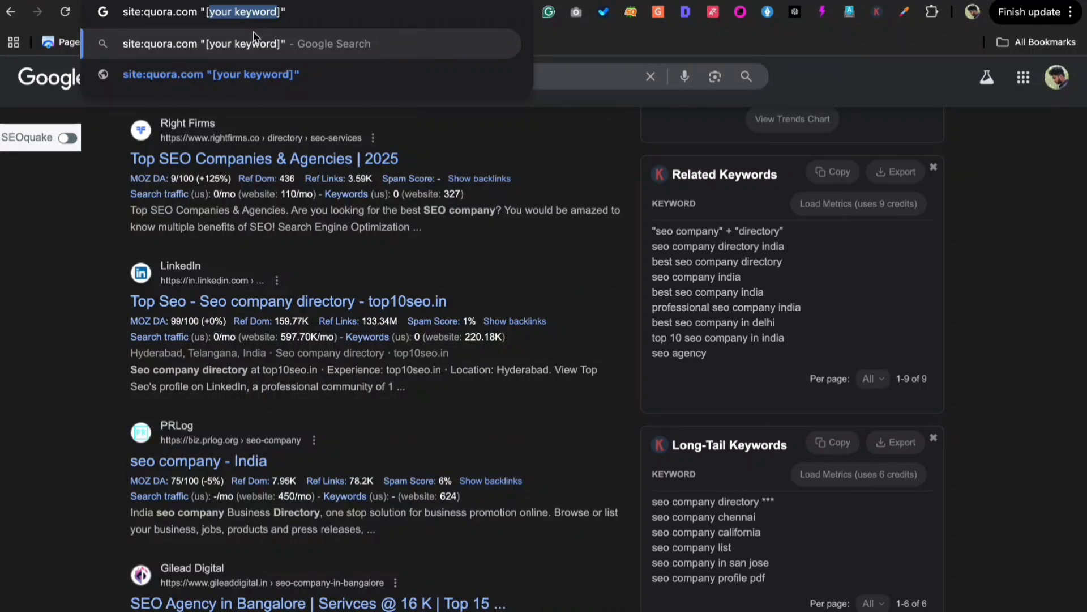
text(event m)
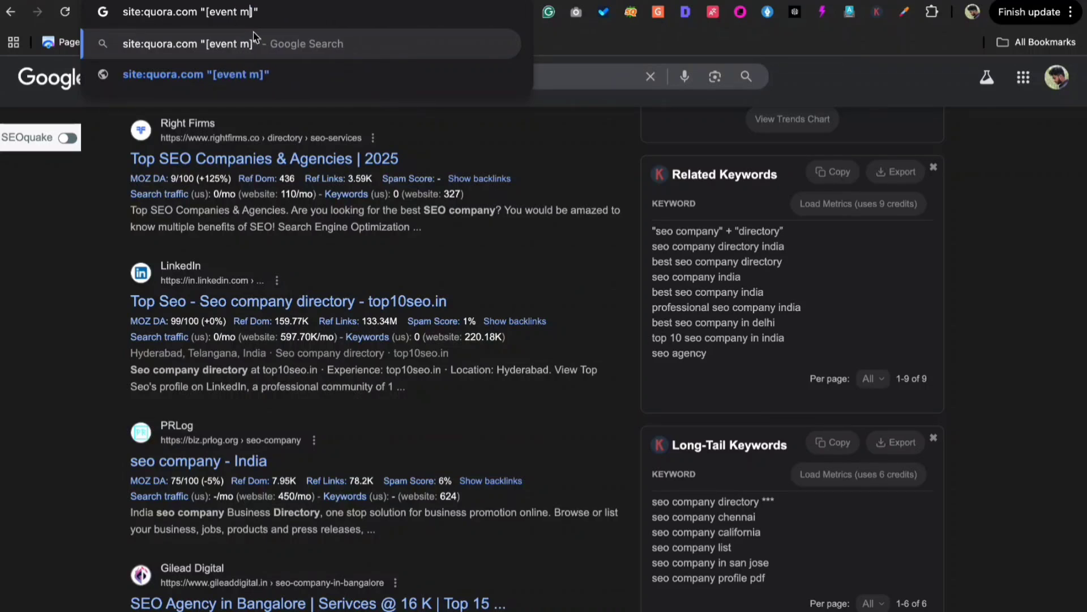
text(anagement )
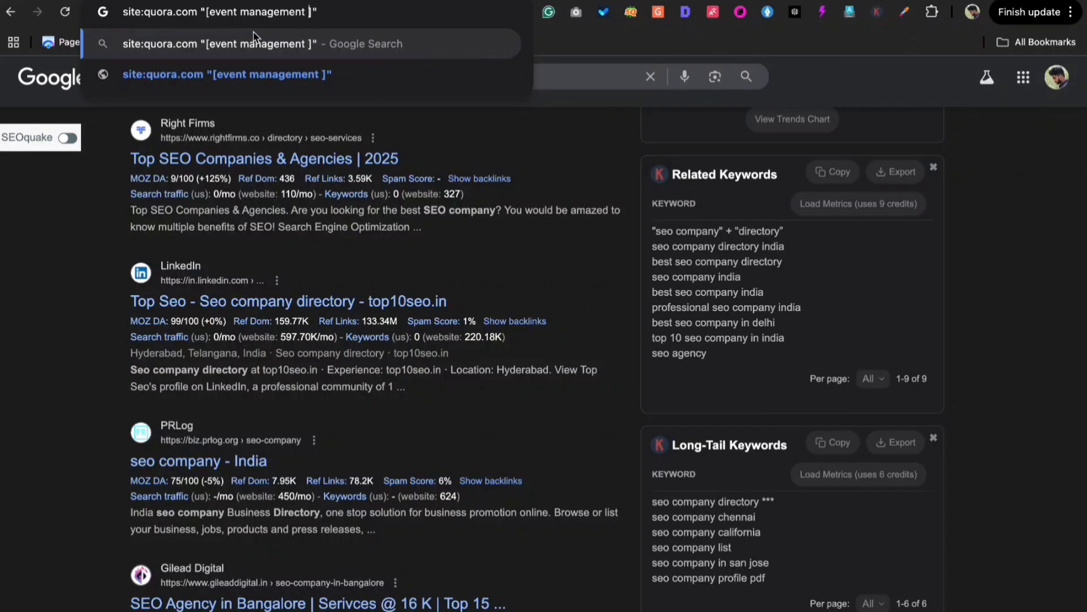
text(comp)
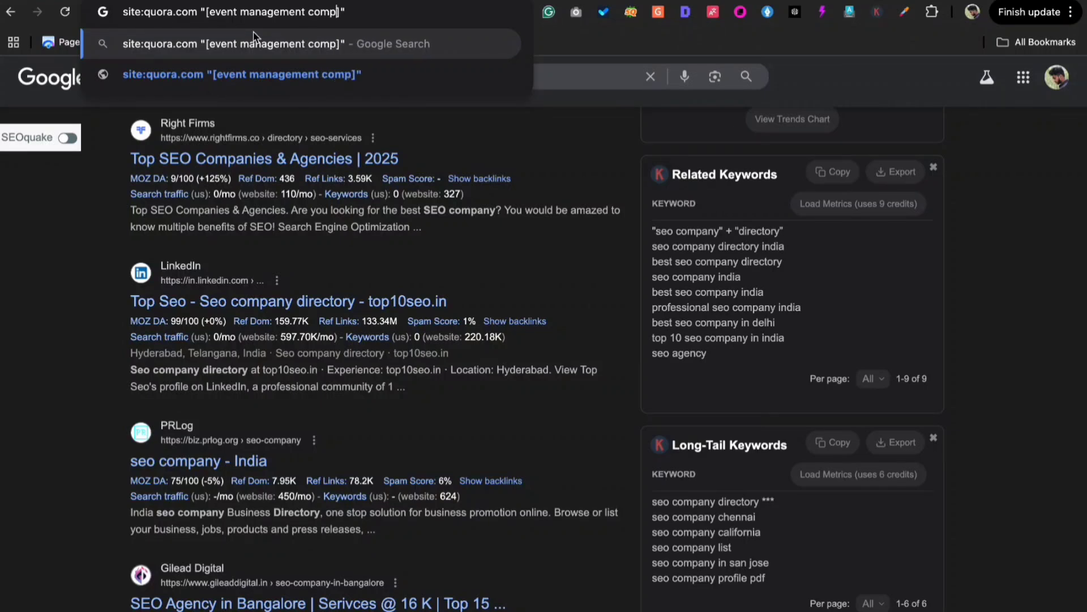
text(any)
key(Return)
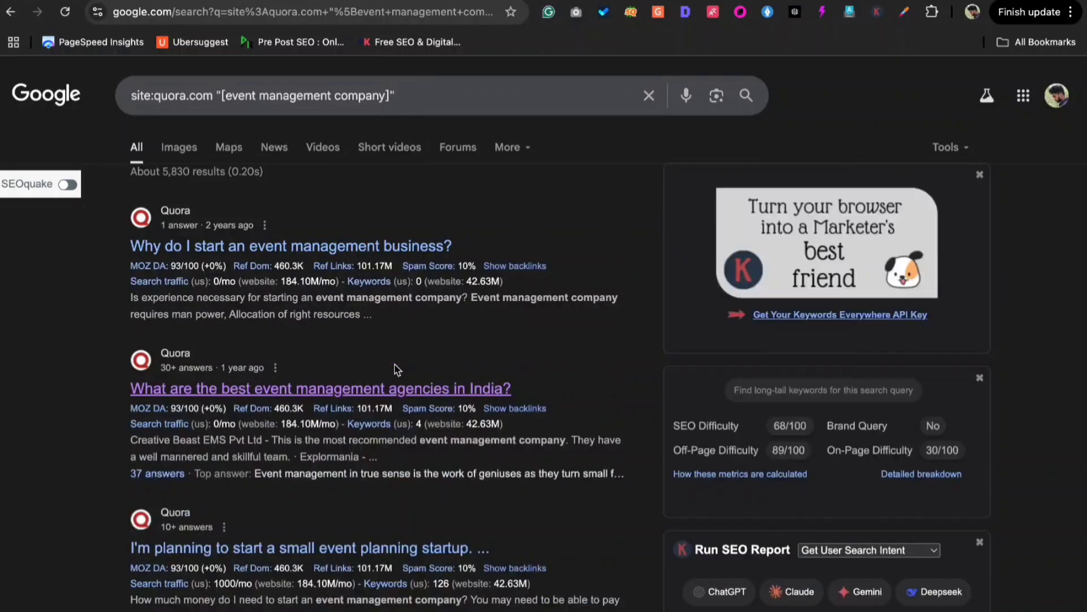
Review the Quora results, open the question "Why do I start an event management business?", read its answers and return to the results
scroll(396, 370, down, 2)
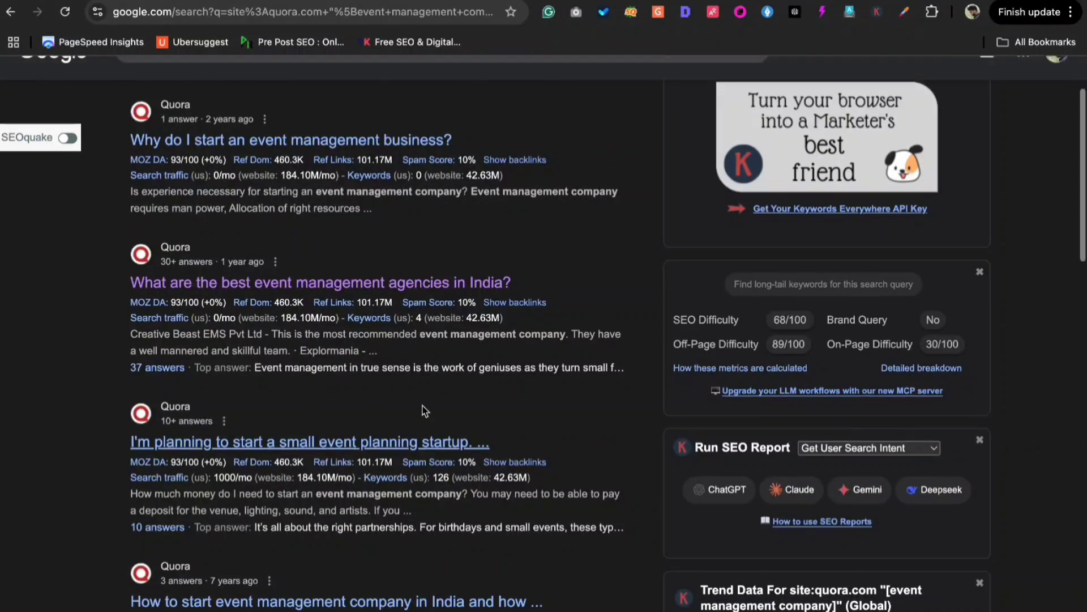
scroll(428, 413, down, 3)
scroll(422, 406, up, 3)
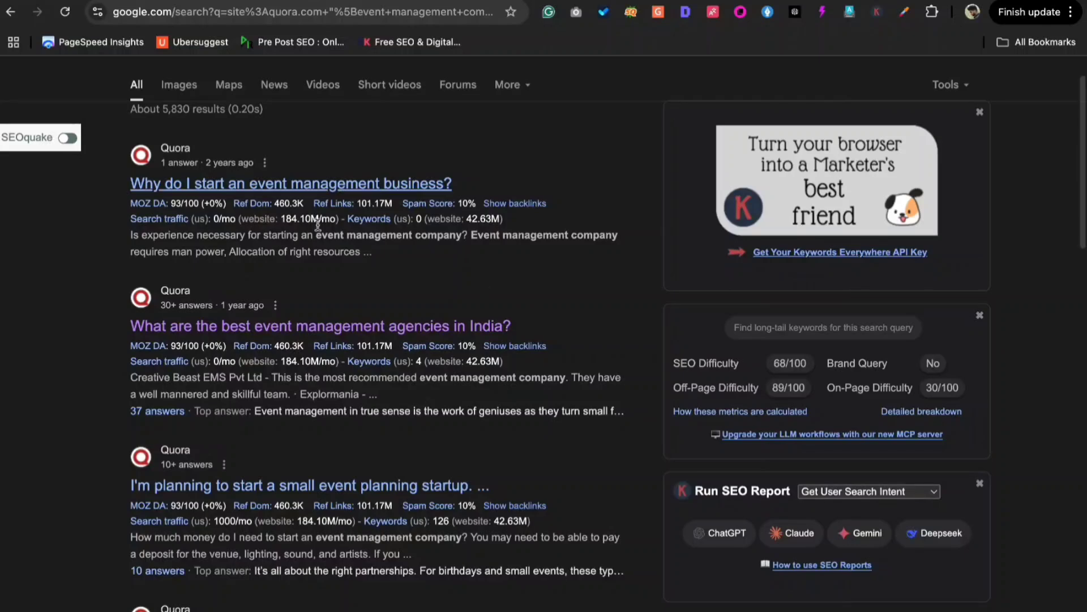
mouse_move(317, 349)
scroll(317, 349, up, 1)
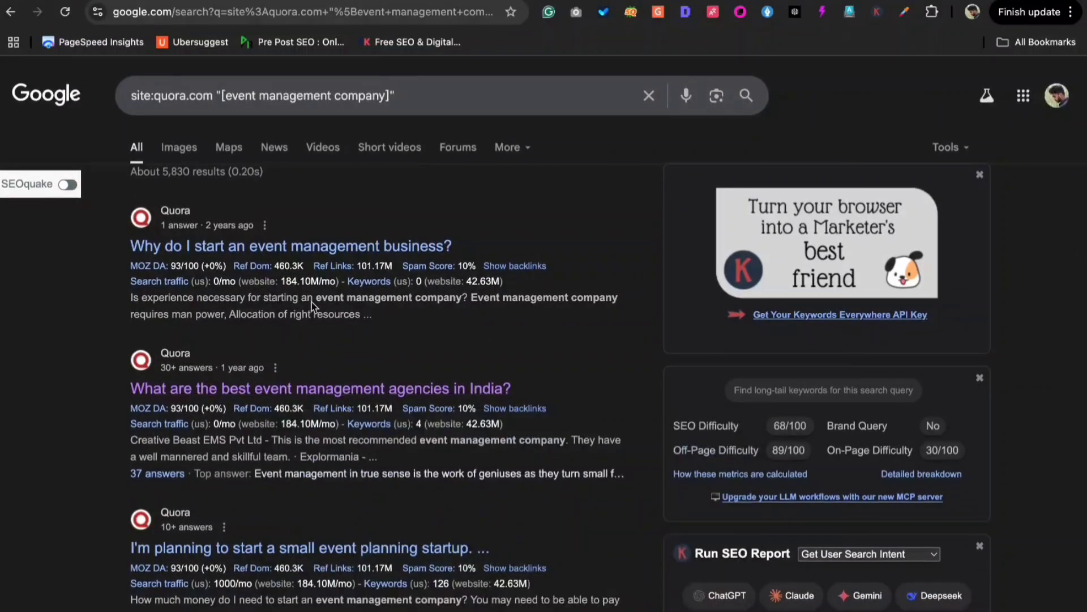
click(308, 255)
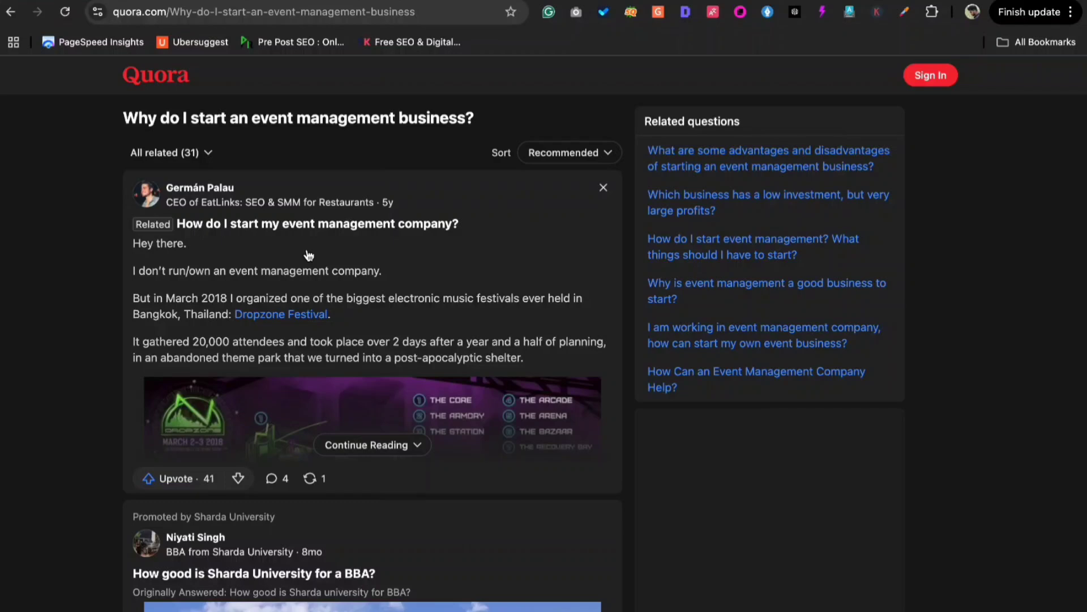
scroll(468, 272, down, 2)
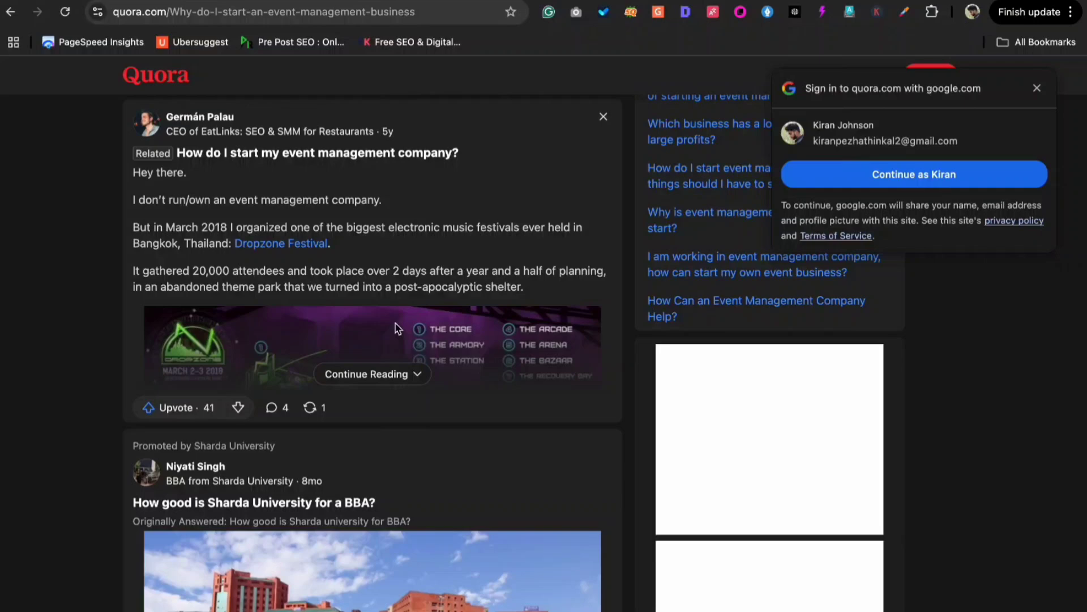
click(9, 13)
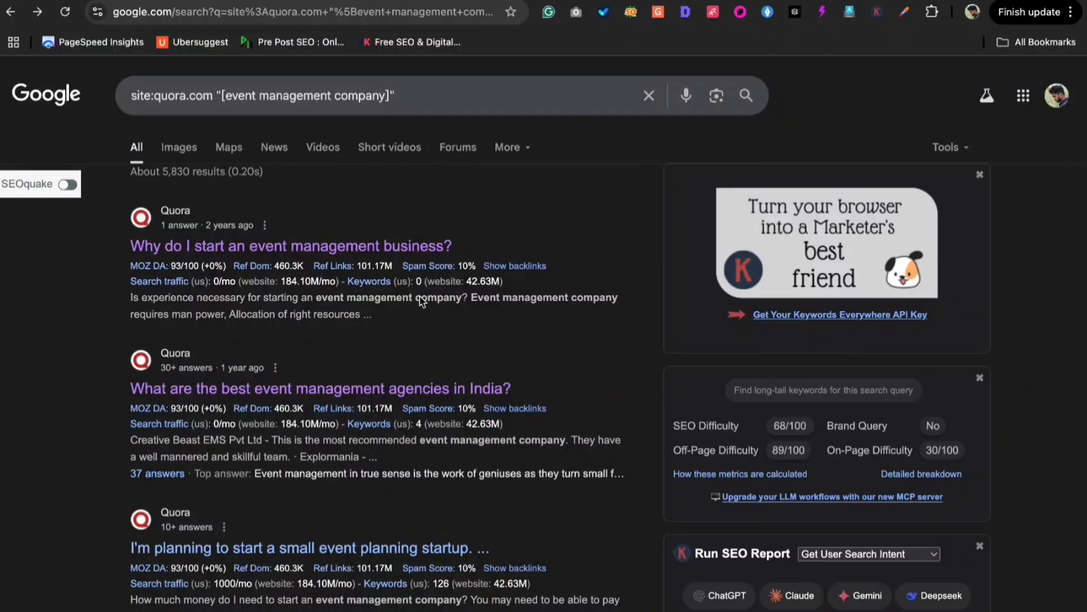
Switch to the PowerPoint presentation and copy the Reddit search operator "keyword" site:reddit.com from the Quora, Reddit & Medium slide
key(ctrl+Up)
click(126, 25)
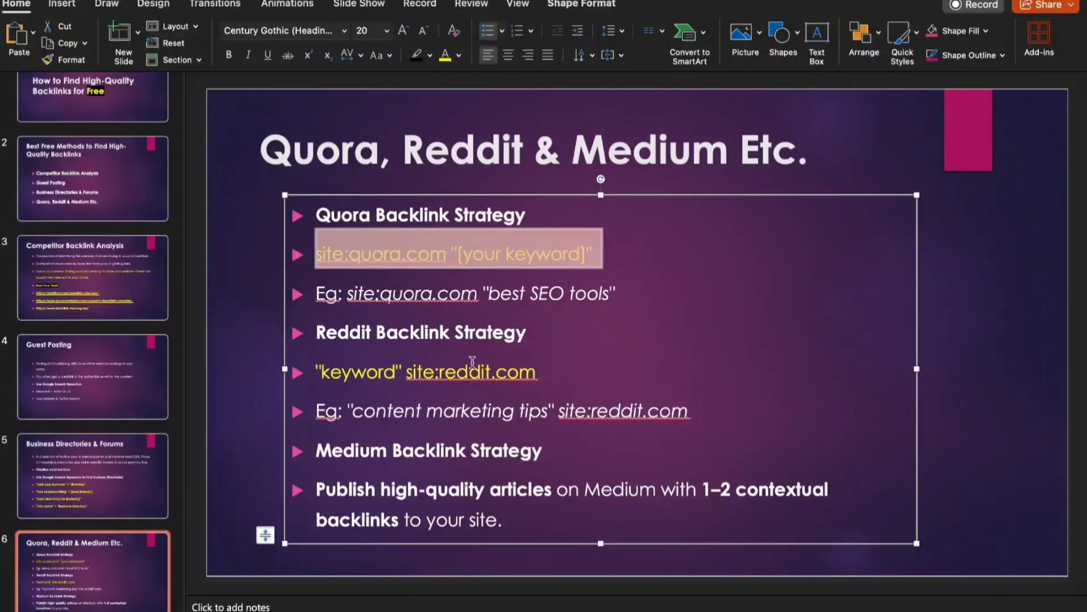
click(544, 332)
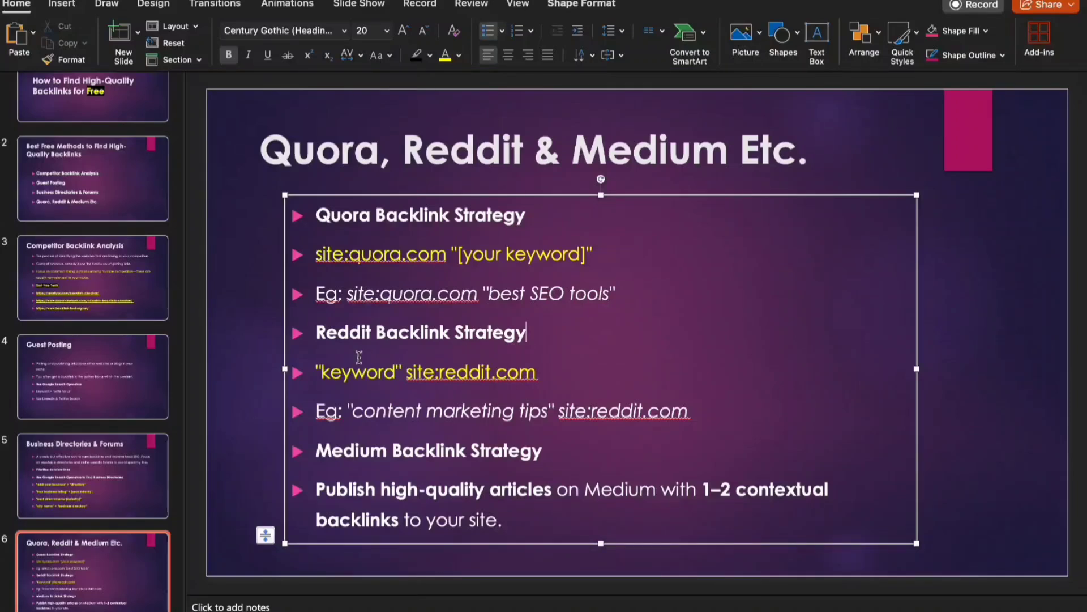
drag(315, 368, 543, 369)
key(super+c)
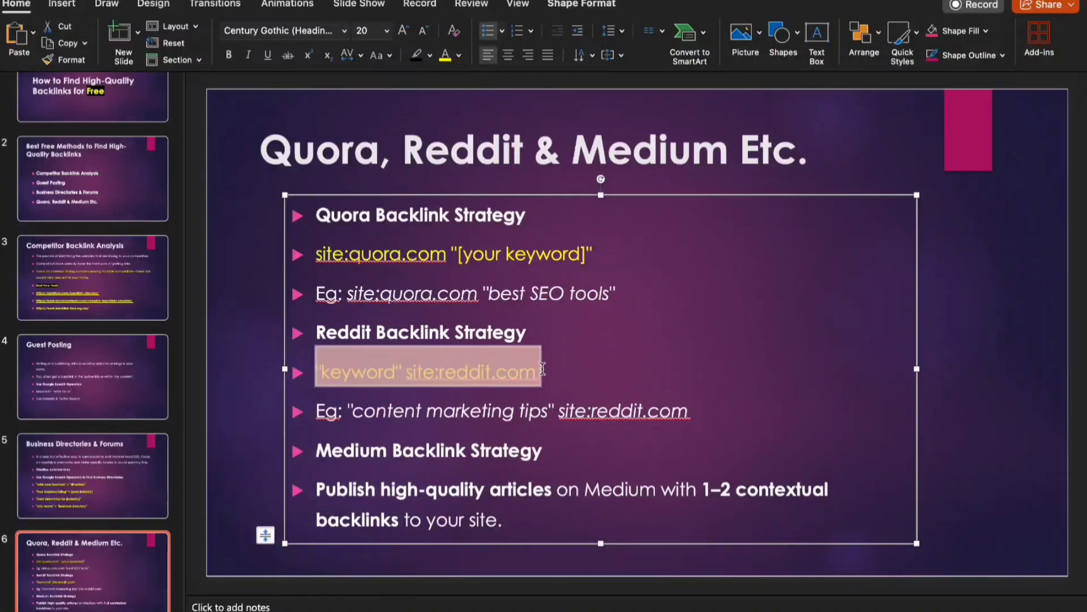
Switch to Chrome and search Google with the copied Reddit operator, replacing its keyword to make "event managemnt company" site:reddit.com
key(ctrl+Up)
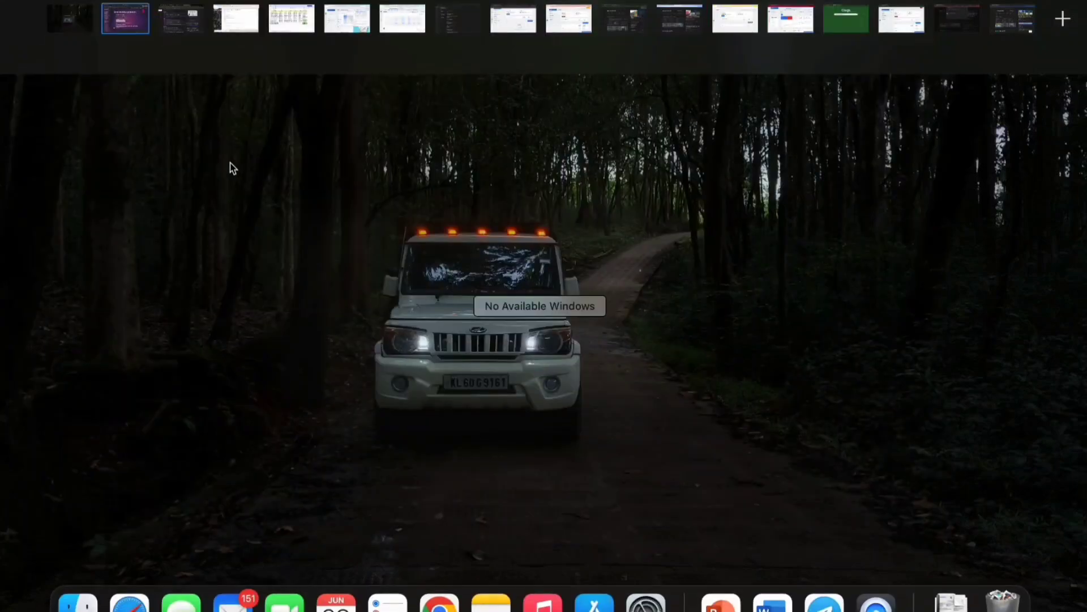
click(326, 20)
click(220, 11)
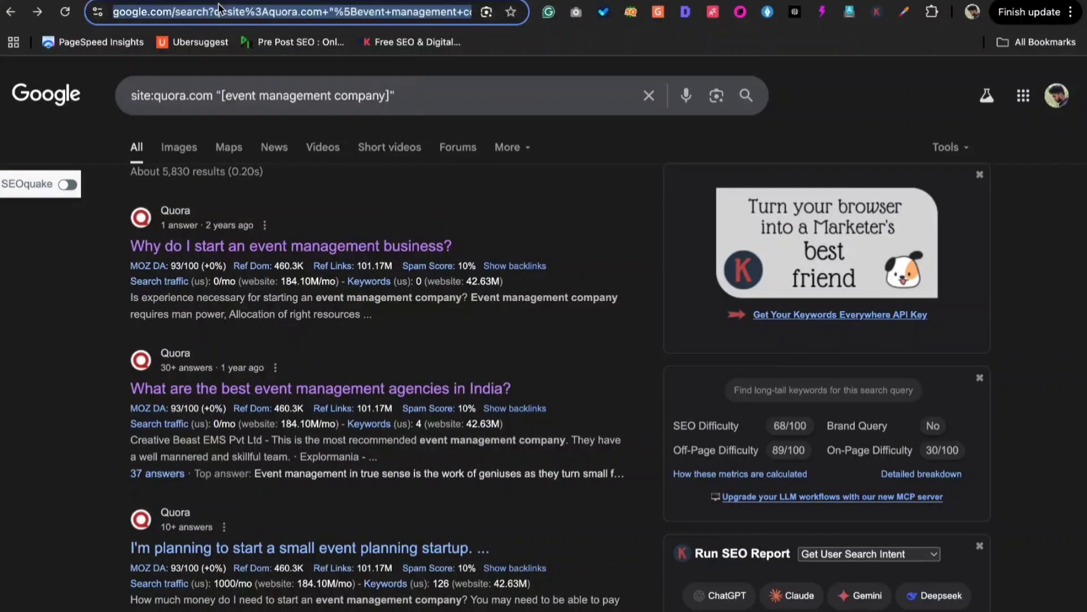
key(super+v)
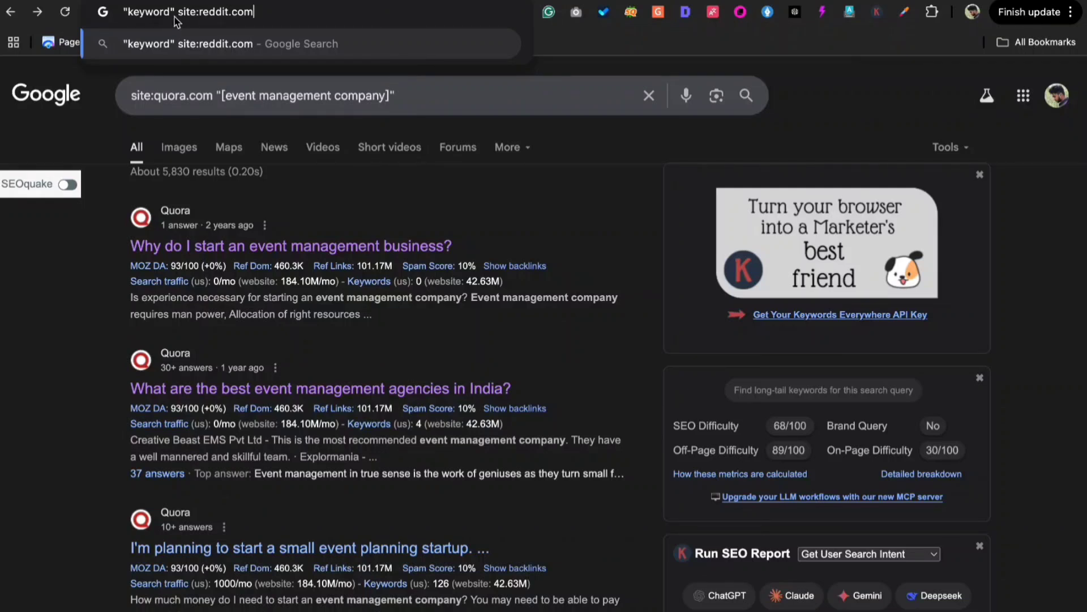
drag(170, 19, 130, 17)
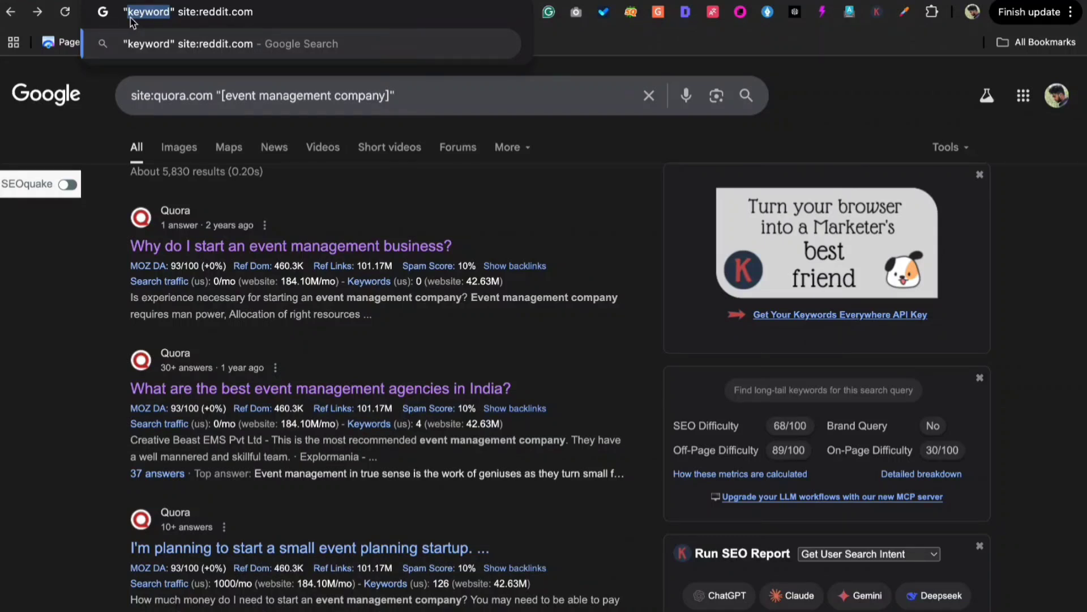
text(event mana)
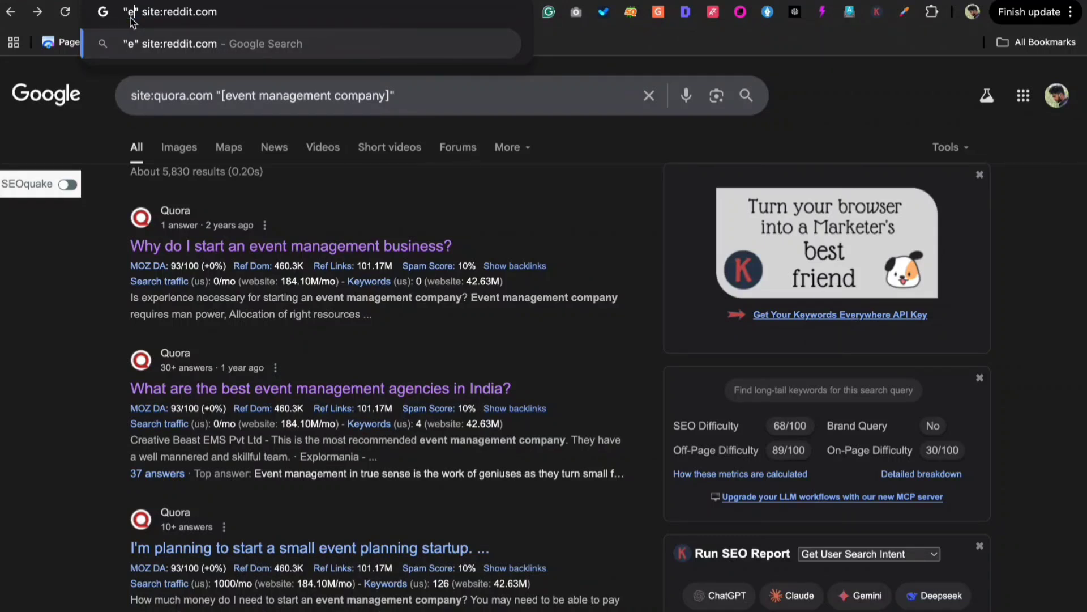
text(gemnt )
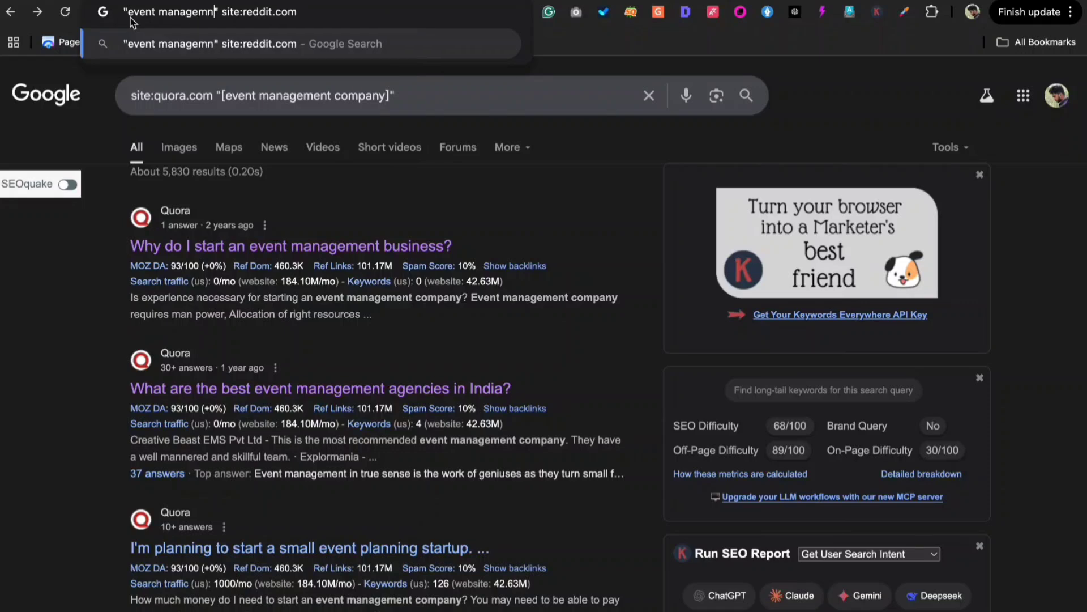
text(company)
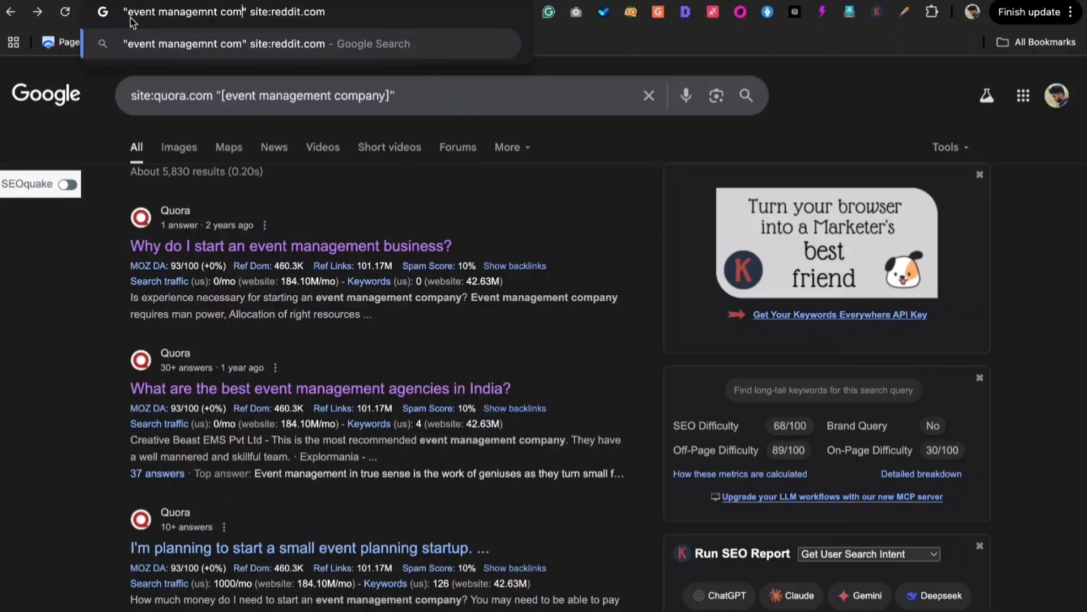
key(Return)
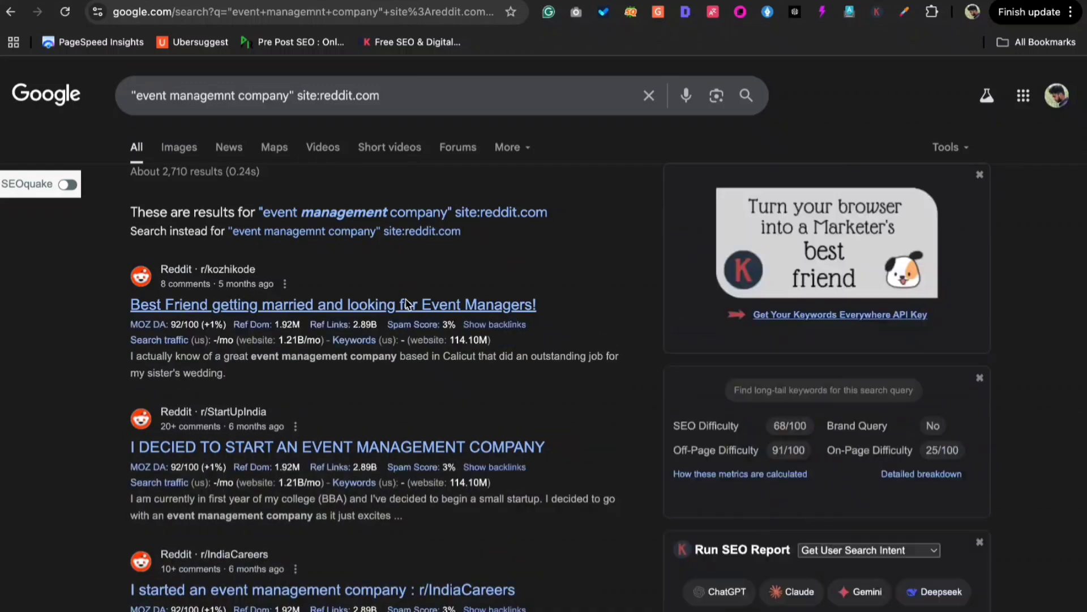
Browse the Reddit results, open the r/Kerala thread on event management hiring costs, review its comments and return to the results
scroll(435, 389, down, 4)
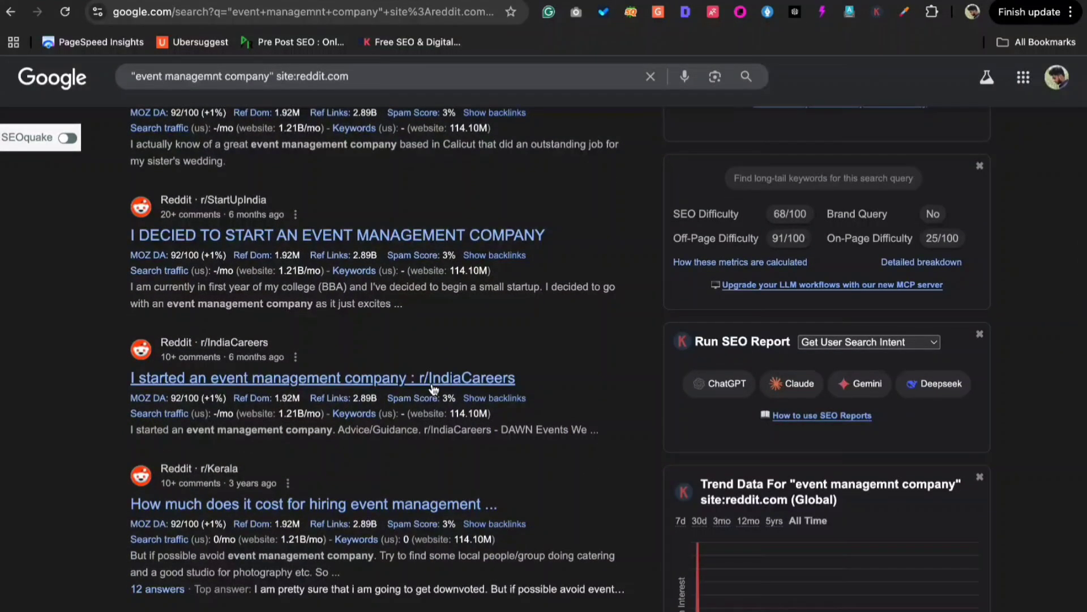
scroll(434, 389, down, 2)
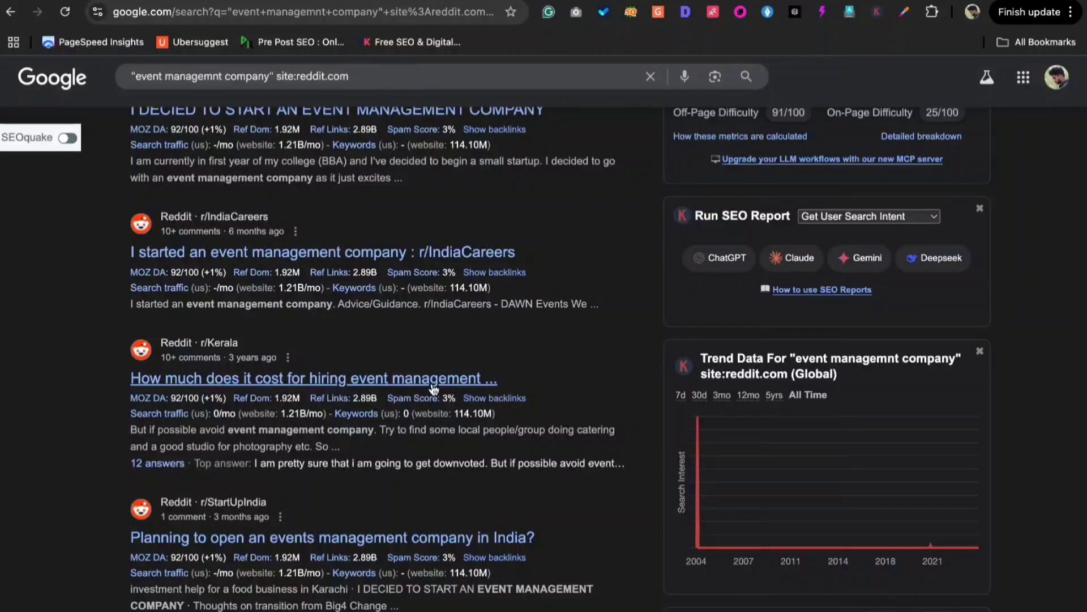
click(435, 389)
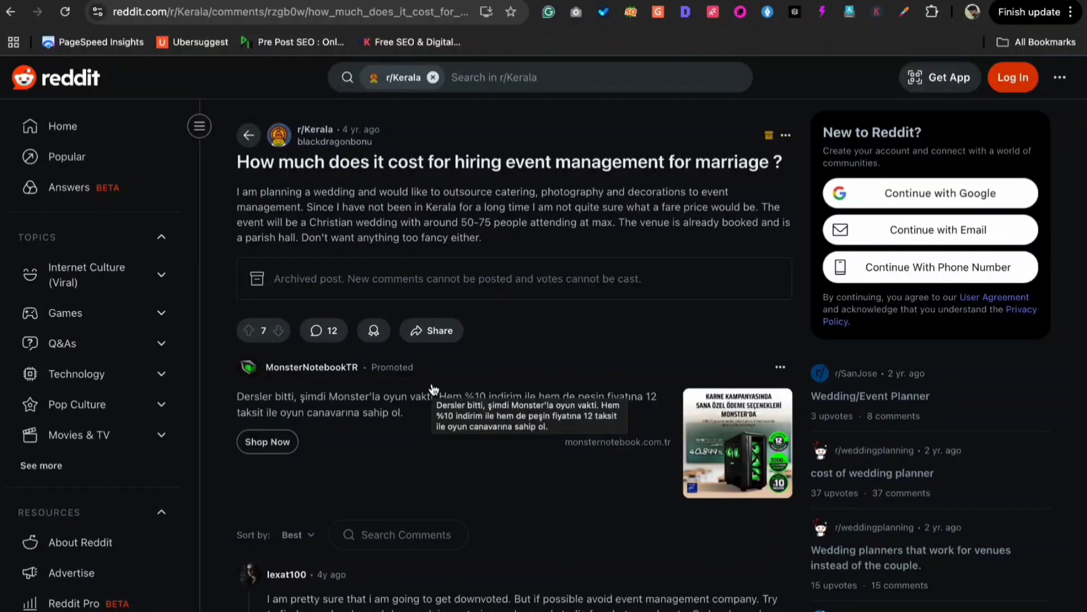
scroll(434, 389, down, 3)
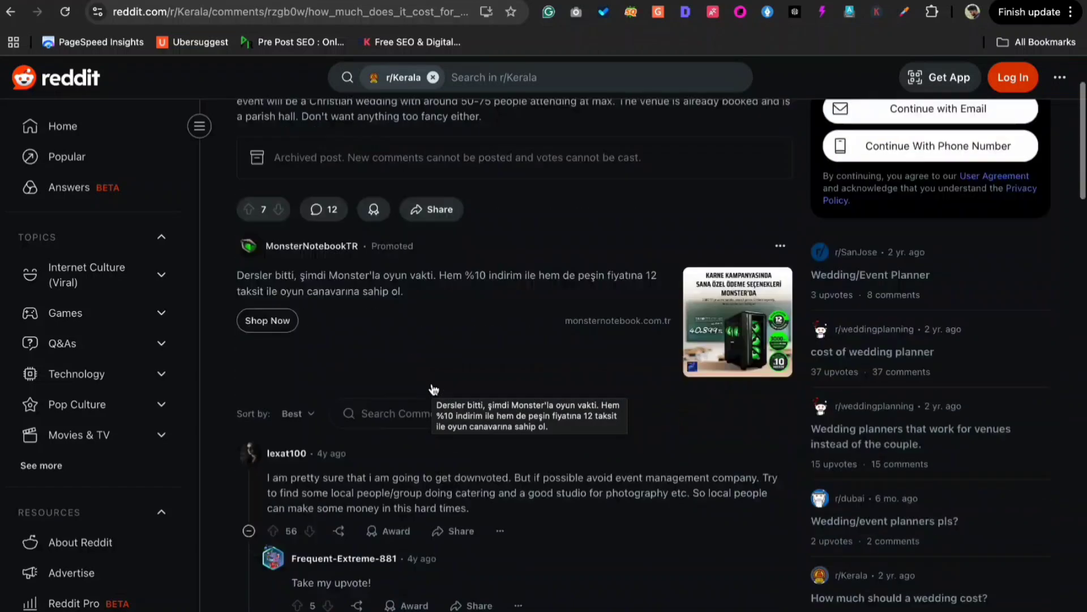
scroll(434, 389, up, 3)
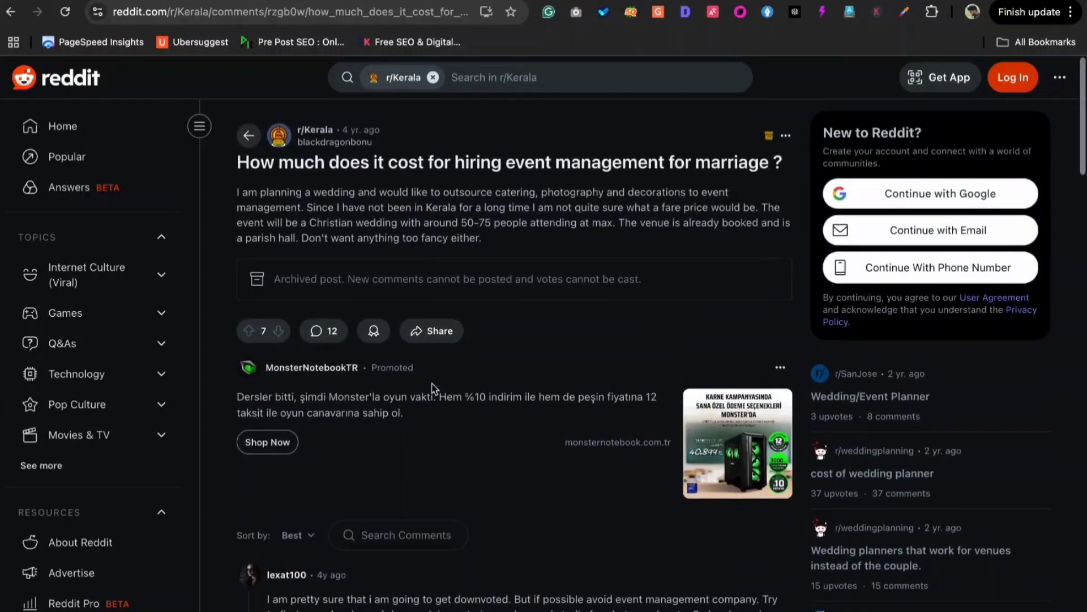
click(12, 12)
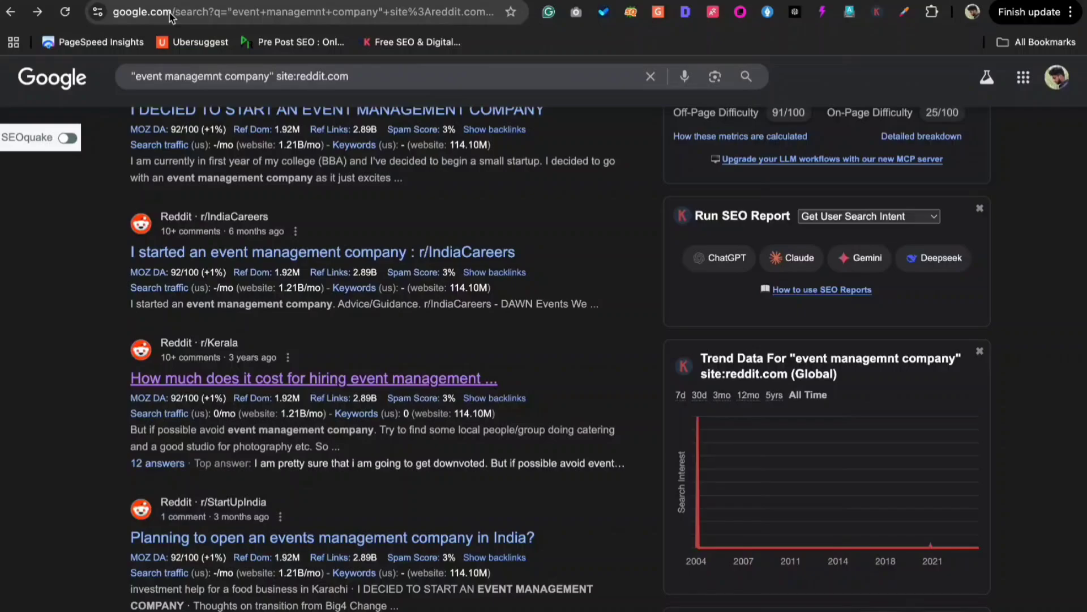
Switch to the PowerPoint presentation and review the Medium Backlink Strategy on the Quora, Reddit & Medium slide
key(ctrl+Up)
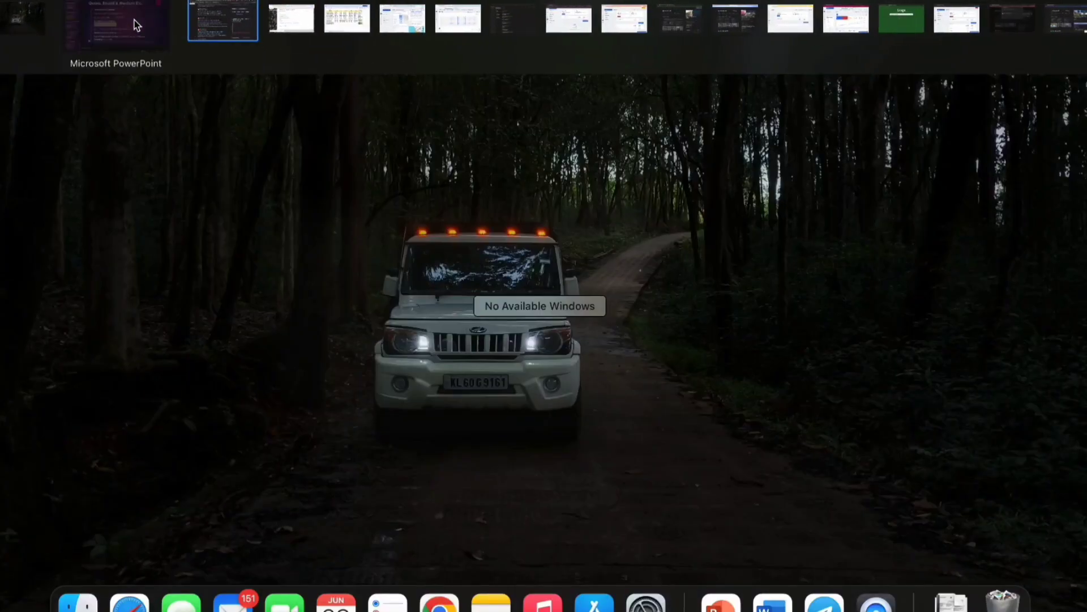
click(113, 19)
click(585, 358)
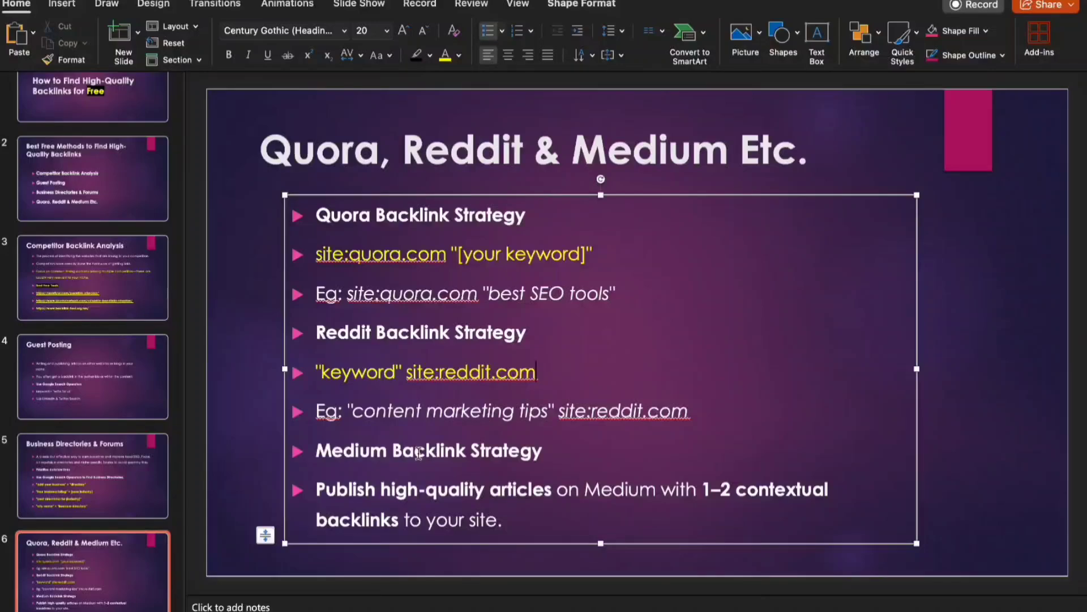
Switch back to Chrome, search Google for medium in a new tab and open the Medium website from the results
key(ctrl+Up)
click(516, 18)
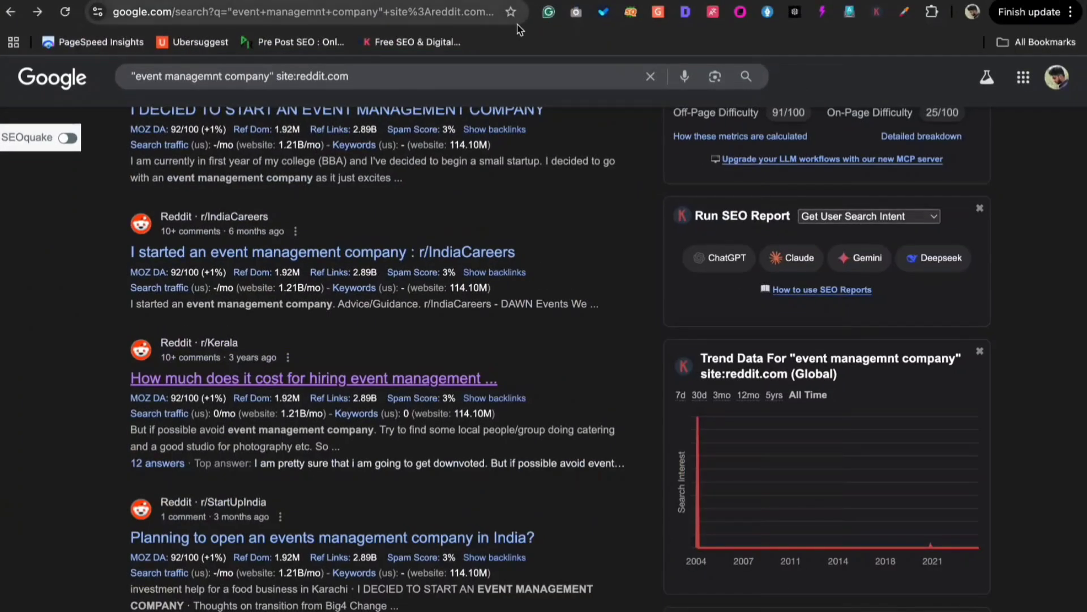
key(super+t)
text(med)
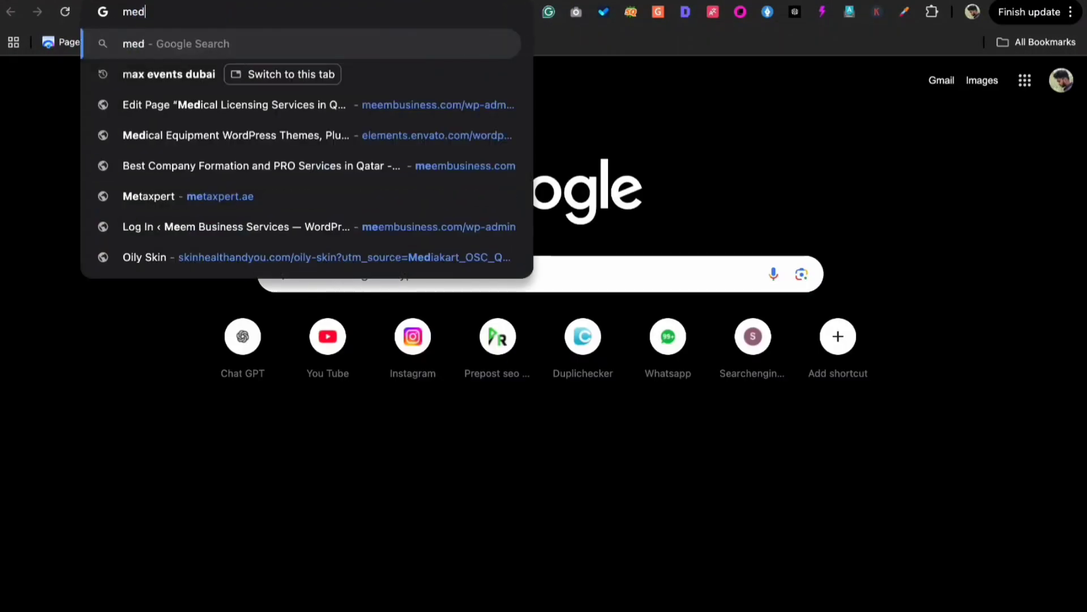
text(iu,m)
key(BackSpace)
key(BackSpace)
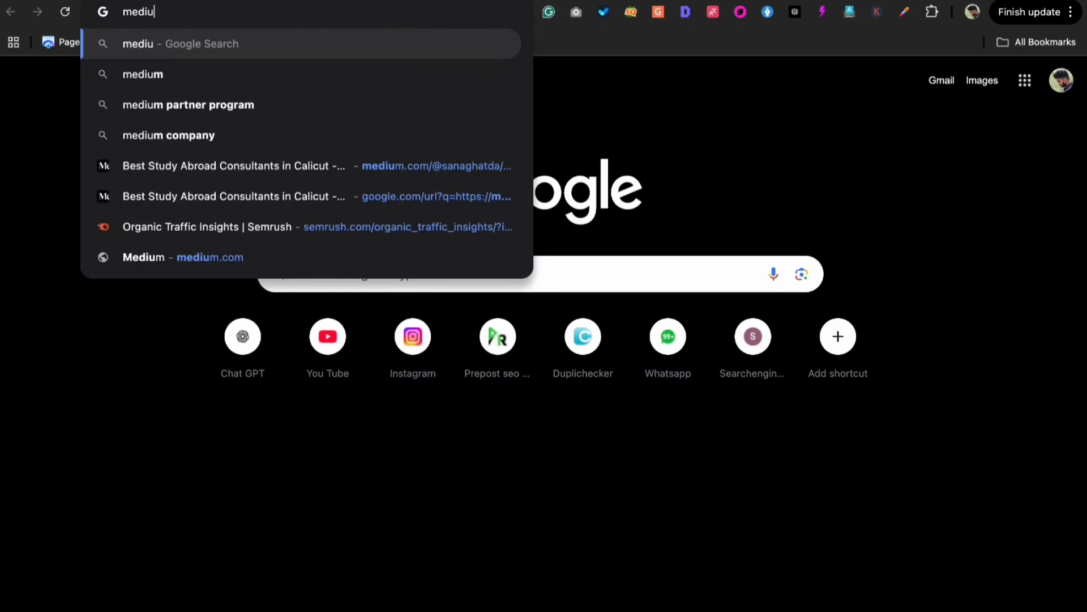
text(m)
key(Return)
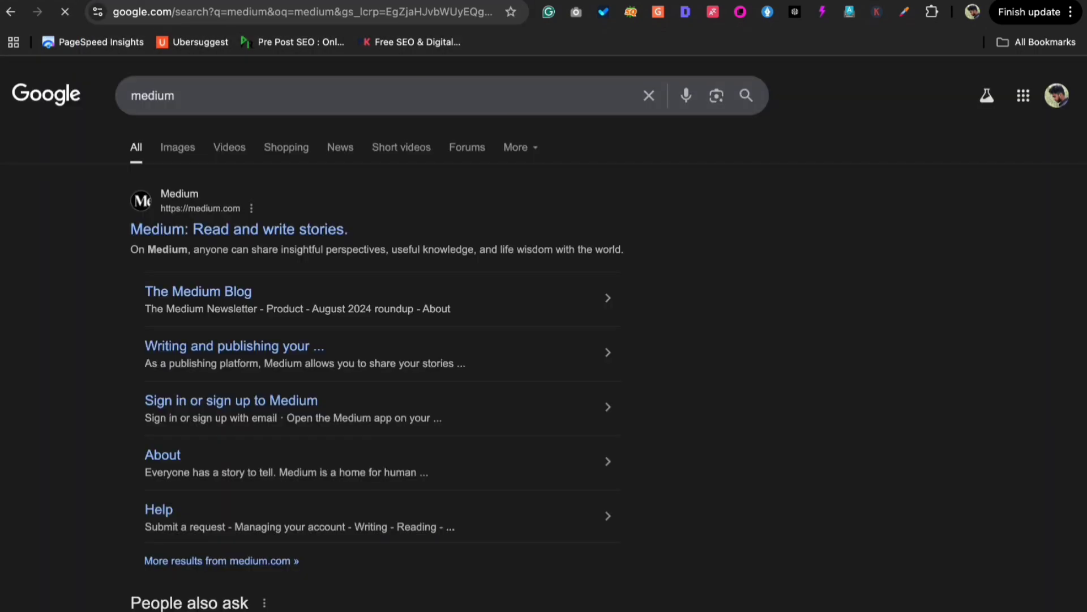
click(324, 243)
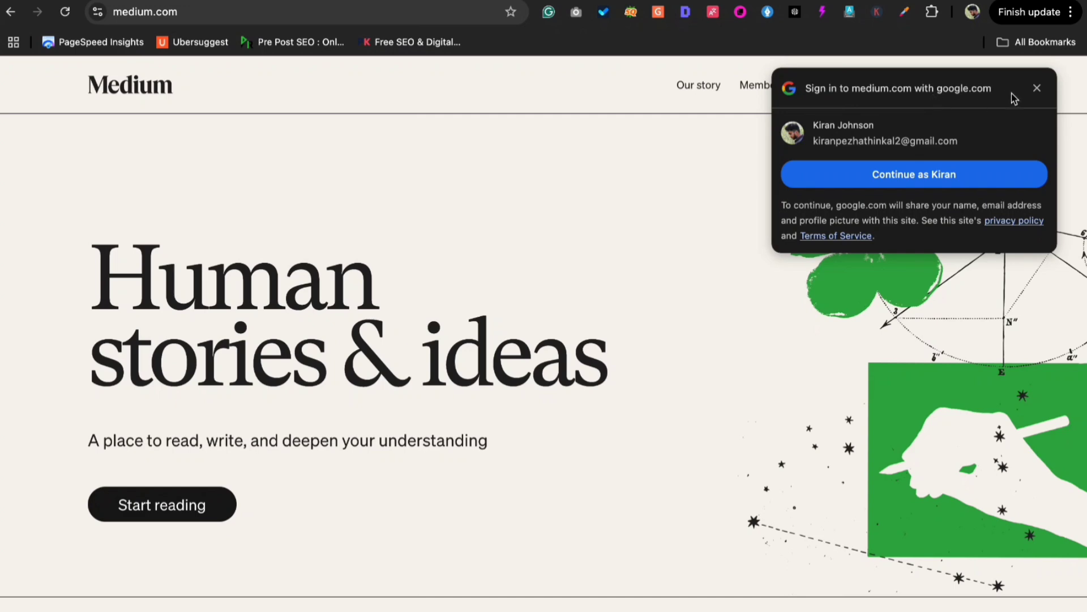
Sign in to Medium with the suggested Google account and start writing a new story
click(909, 180)
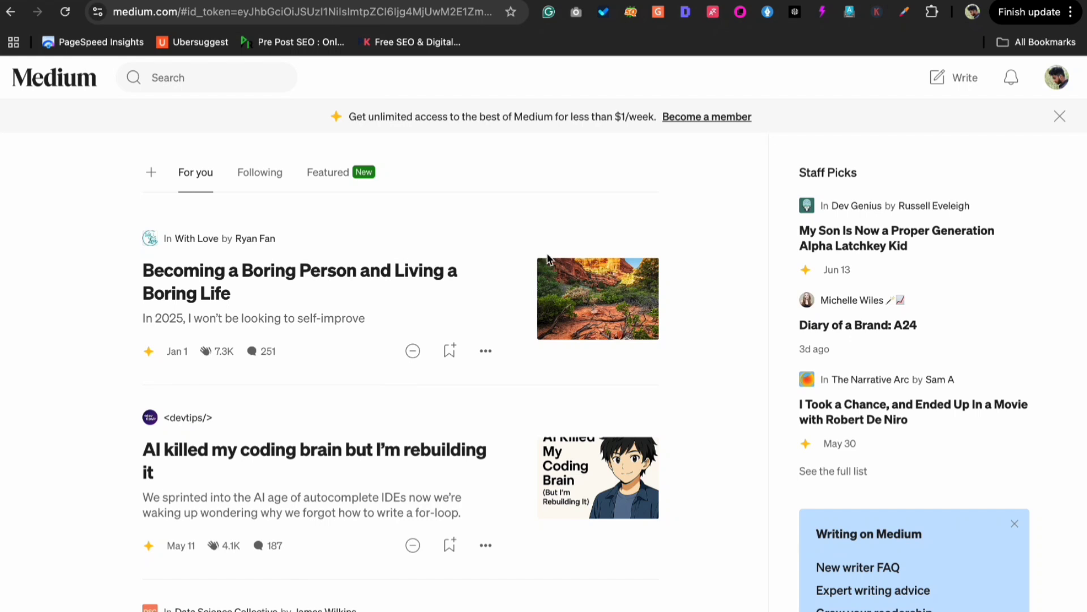
click(939, 77)
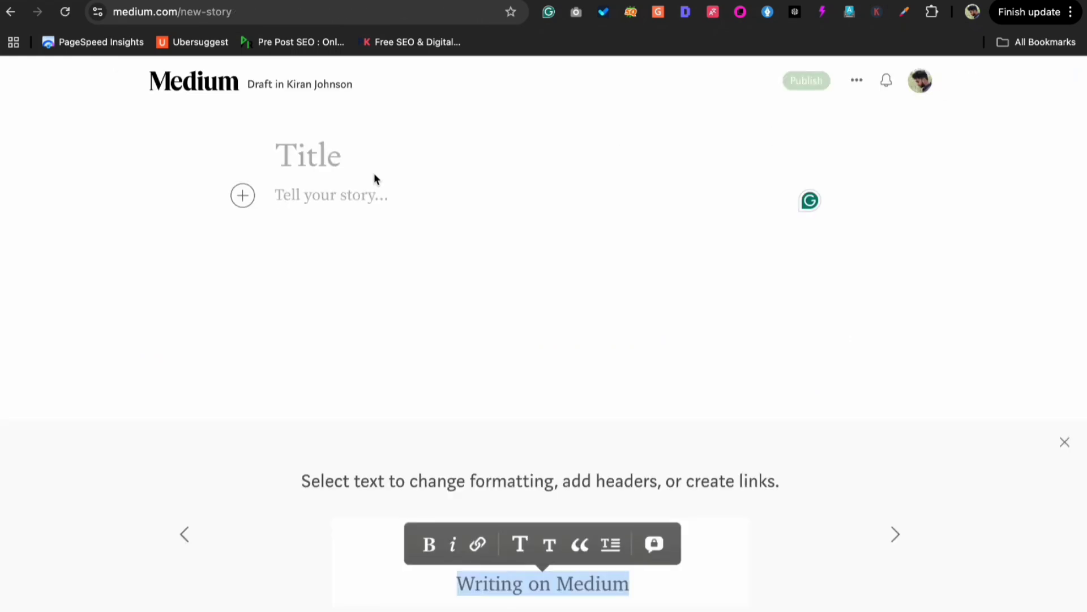
Title the Medium story "Best event management company in Calicut"
click(310, 158)
text(n)
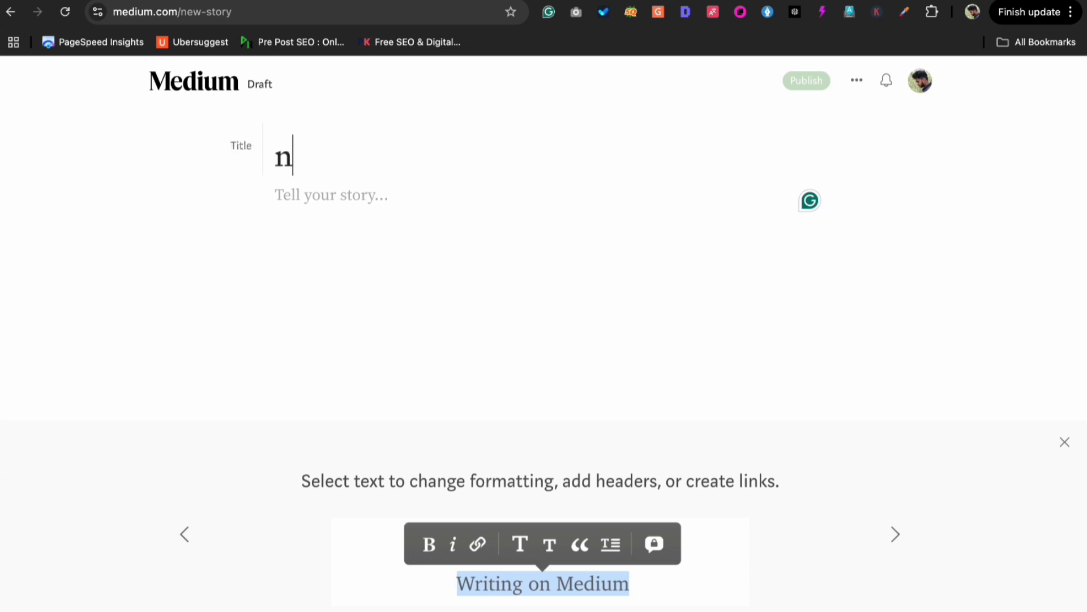
key(BackSpace)
key(Caps_Lock)
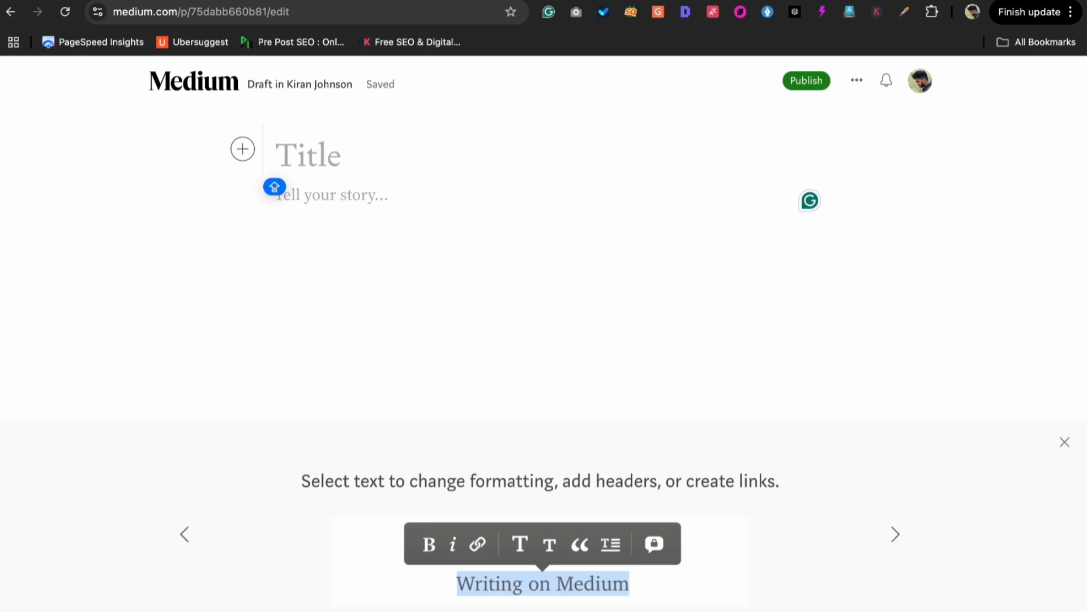
text(Besrt)
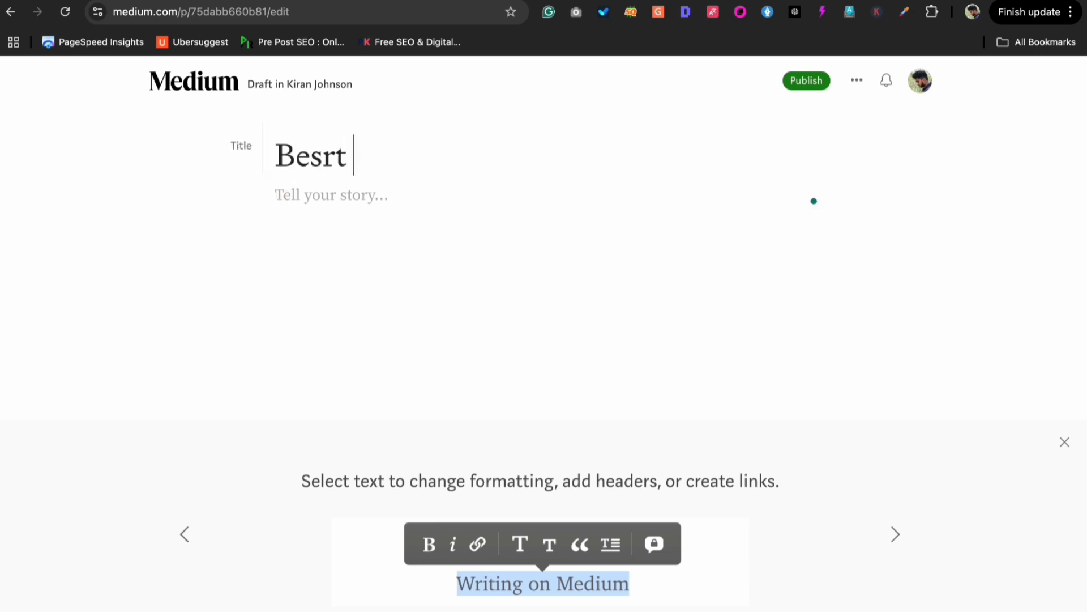
key(BackSpace)
key(BackSpace)
text(t event mane)
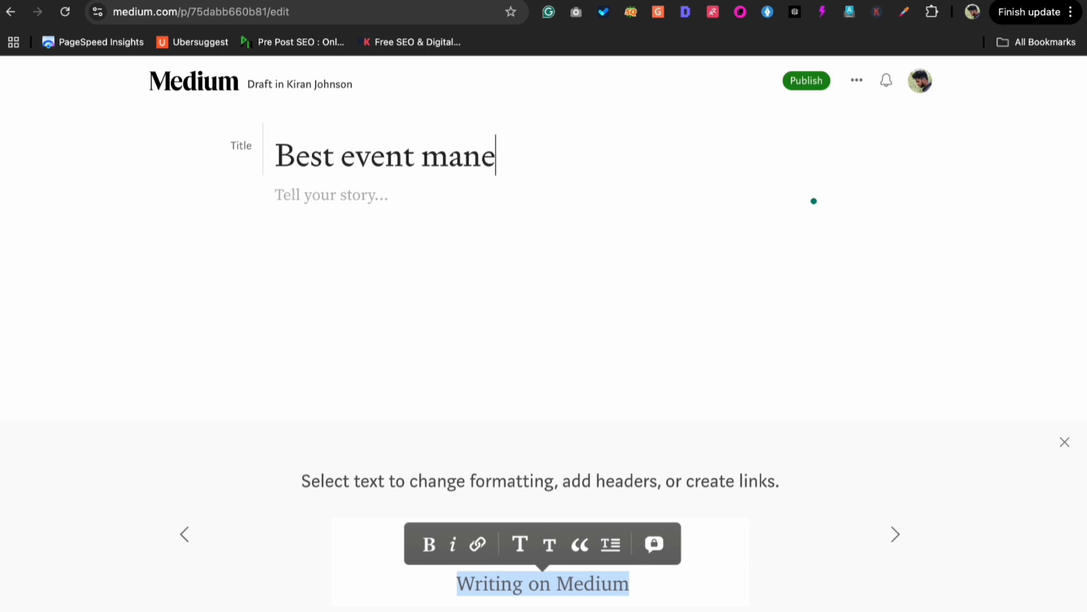
key(BackSpace)
text(age,mnt)
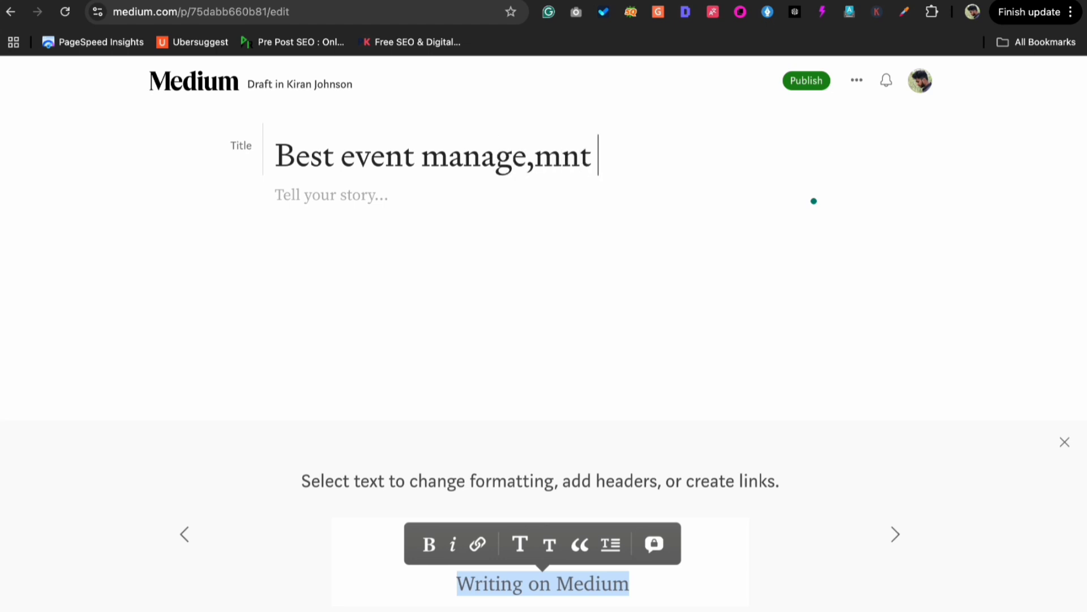
key(BackSpace)
key(BackSpace)
key(BackSpace)
key(BackSpace)
text(men)
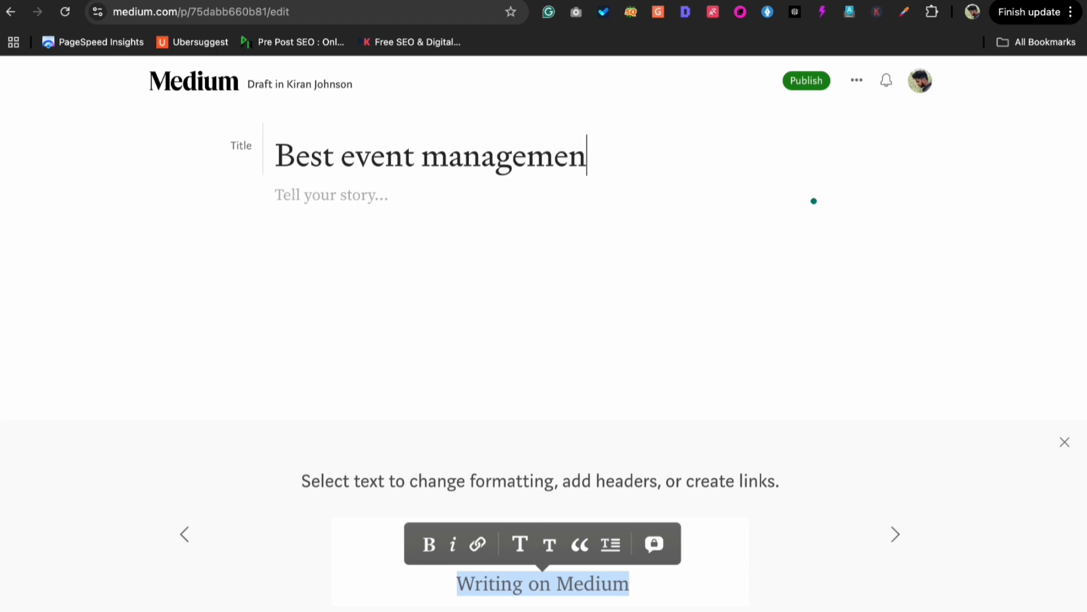
text(t comopany)
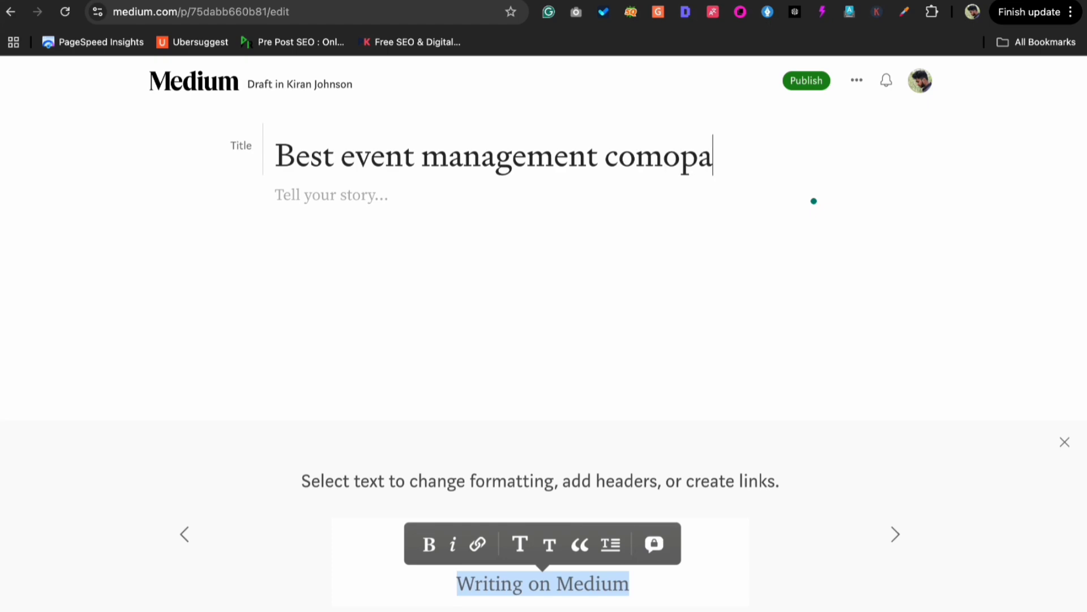
key(BackSpace)
key(BackSpace)
key(BackSpace)
key(BackSpace)
key(BackSpace)
key(BackSpace)
text(pany in)
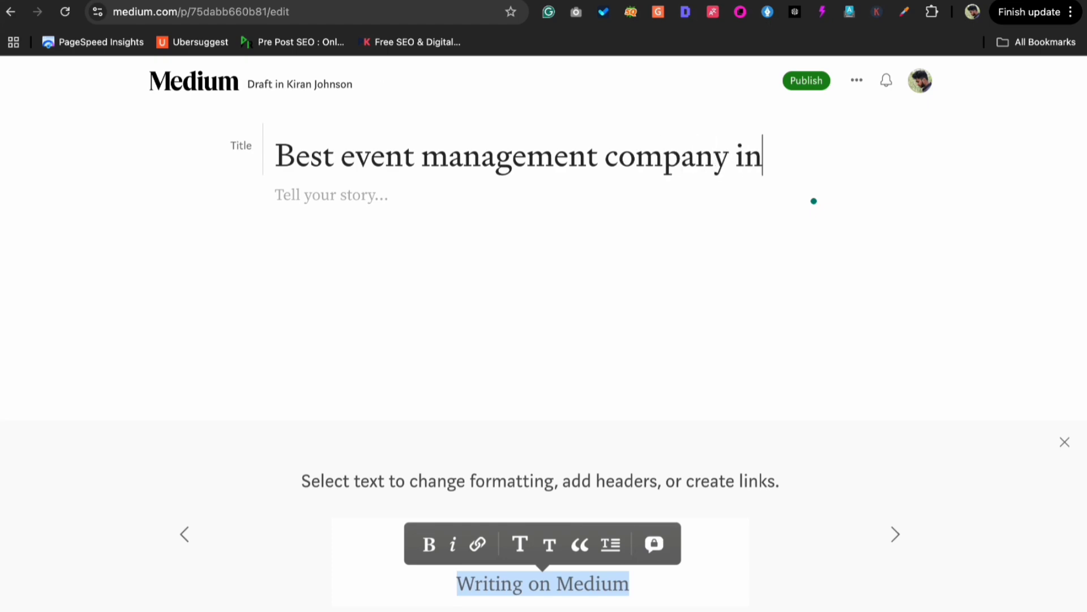
text( Calicut)
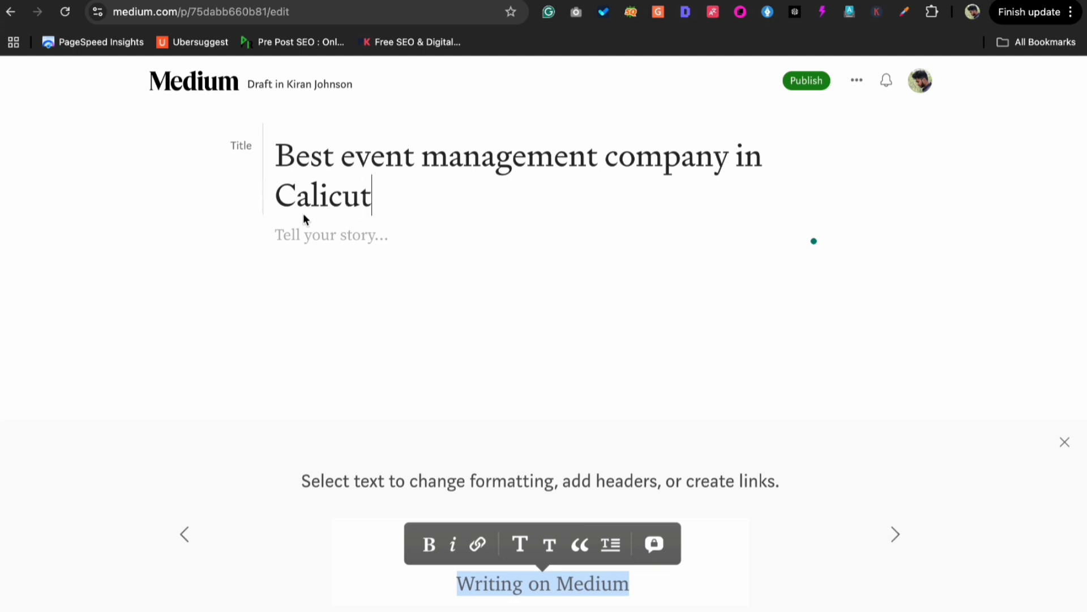
click(313, 241)
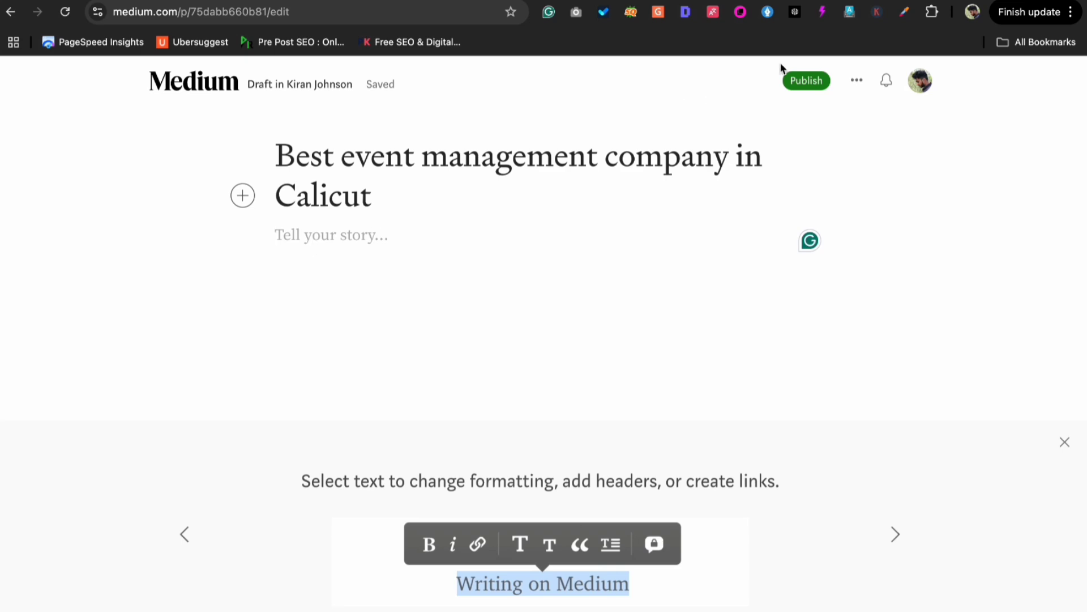
Open deepseek.com in a new tab, switch the site to English and start a chat
key(super+t)
text(deep)
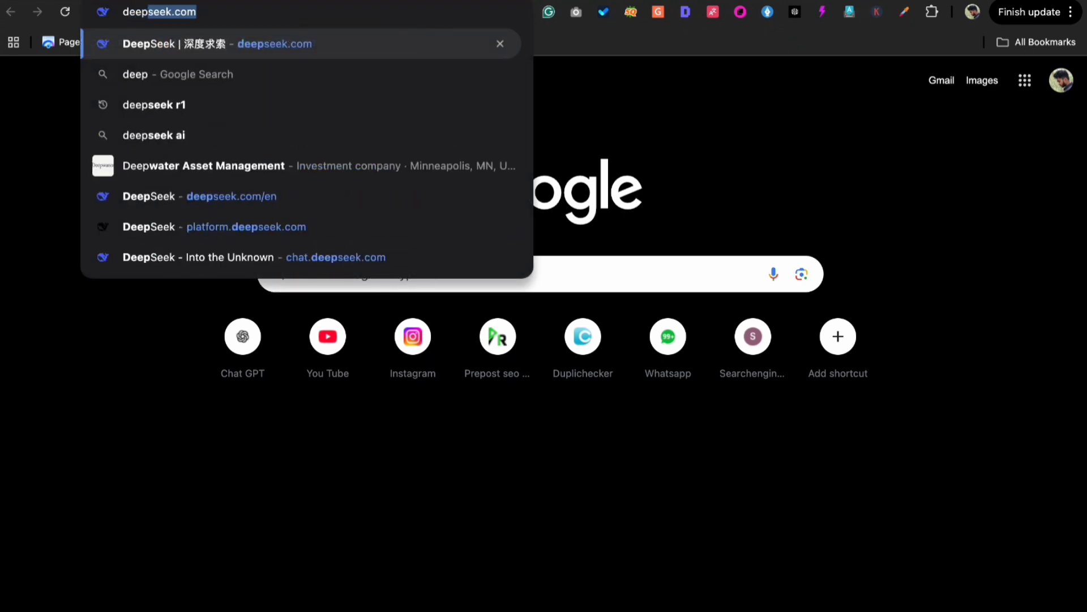
key(Return)
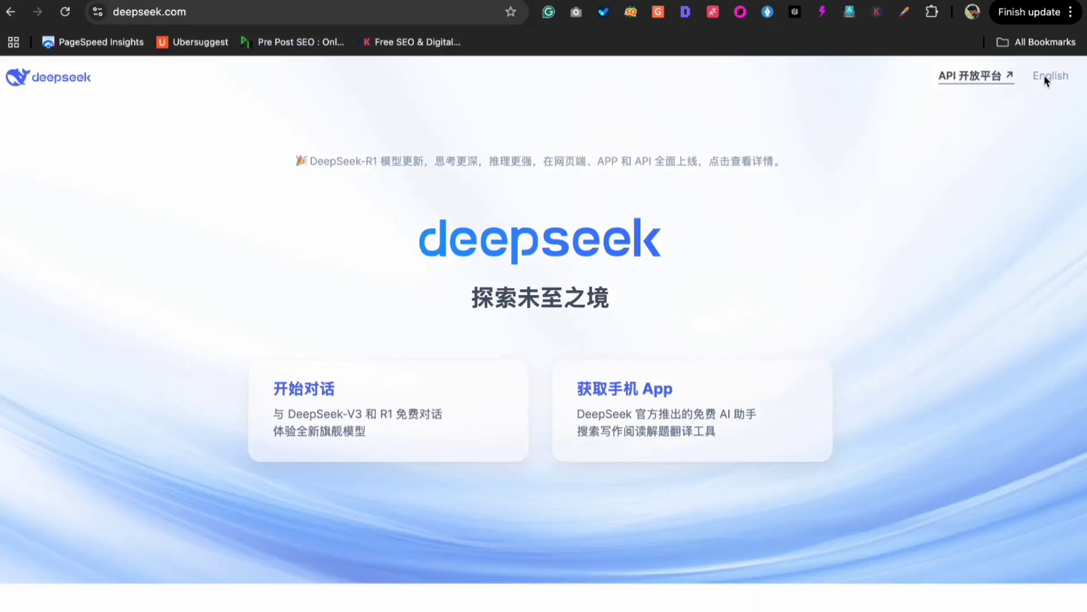
click(1048, 76)
click(354, 399)
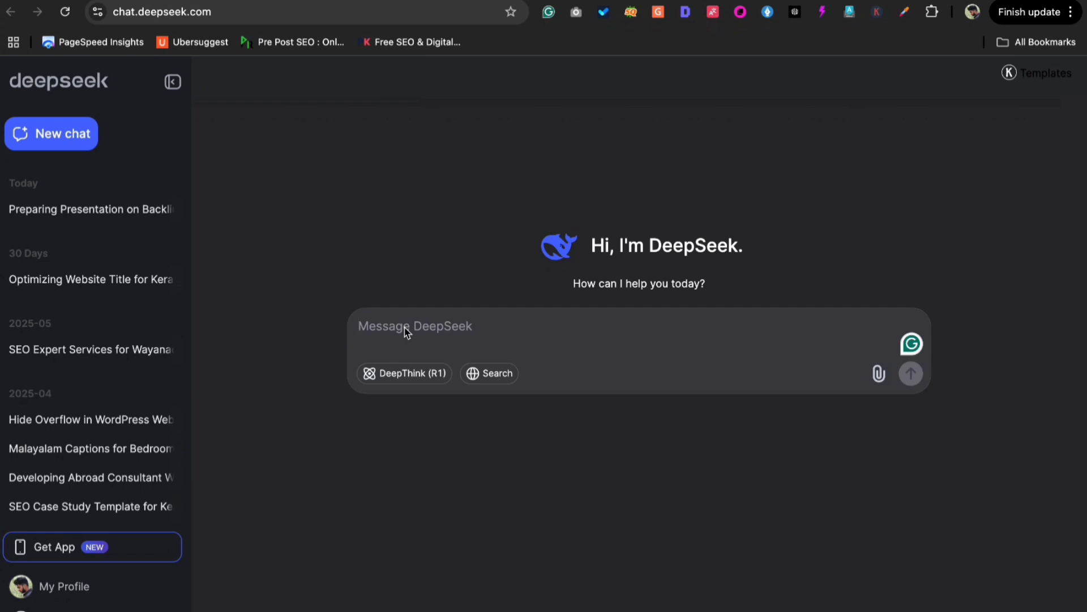
Send DeepSeek the prompt "best event managemnt company in calicut - give me a 2 paragraphed content for about us"
text(best )
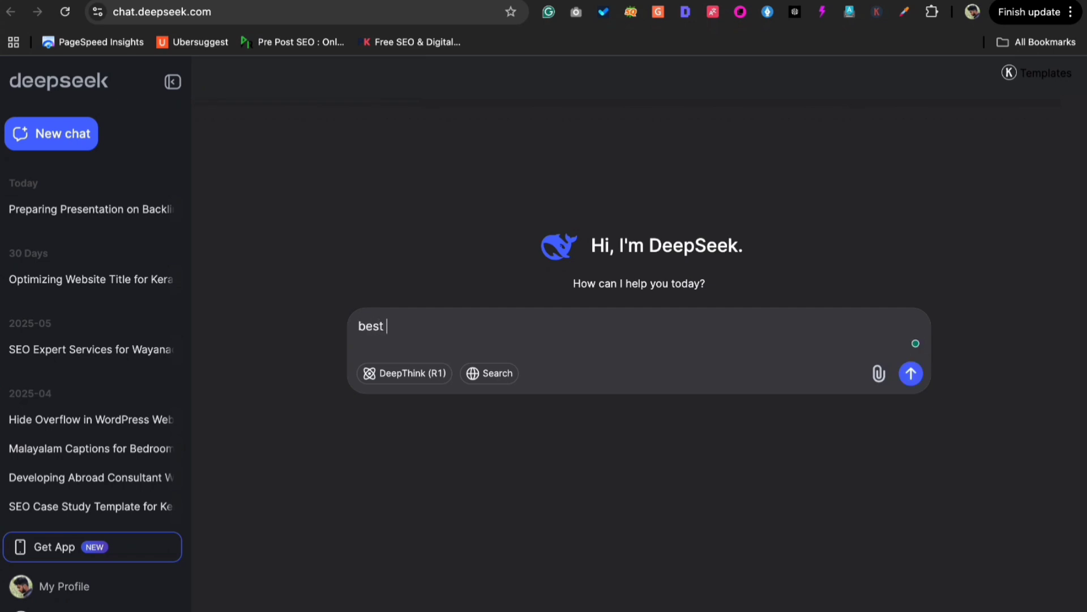
text(event managemnt )
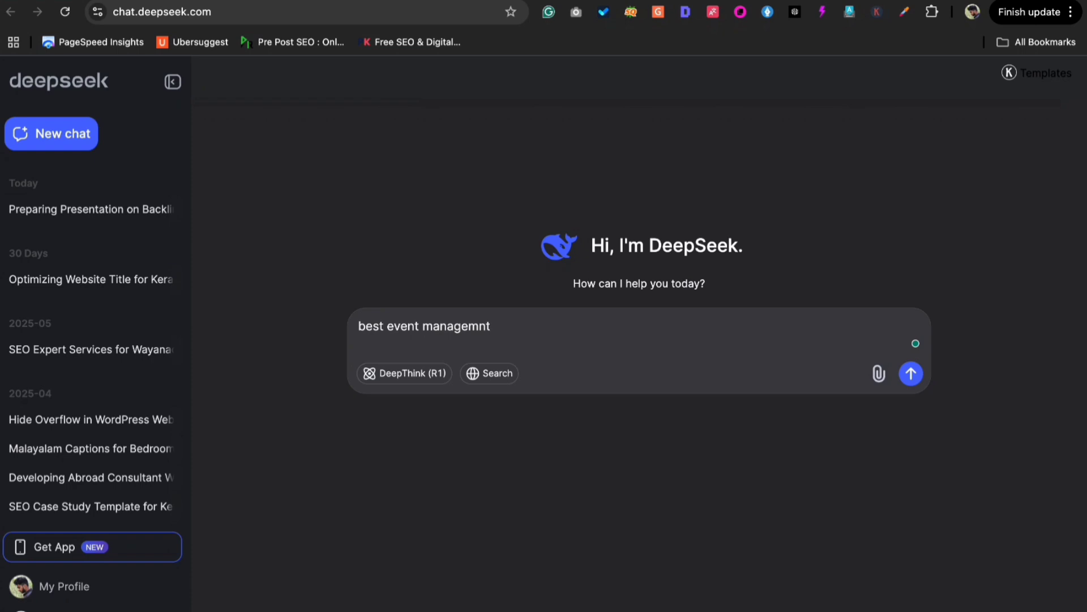
text(company)
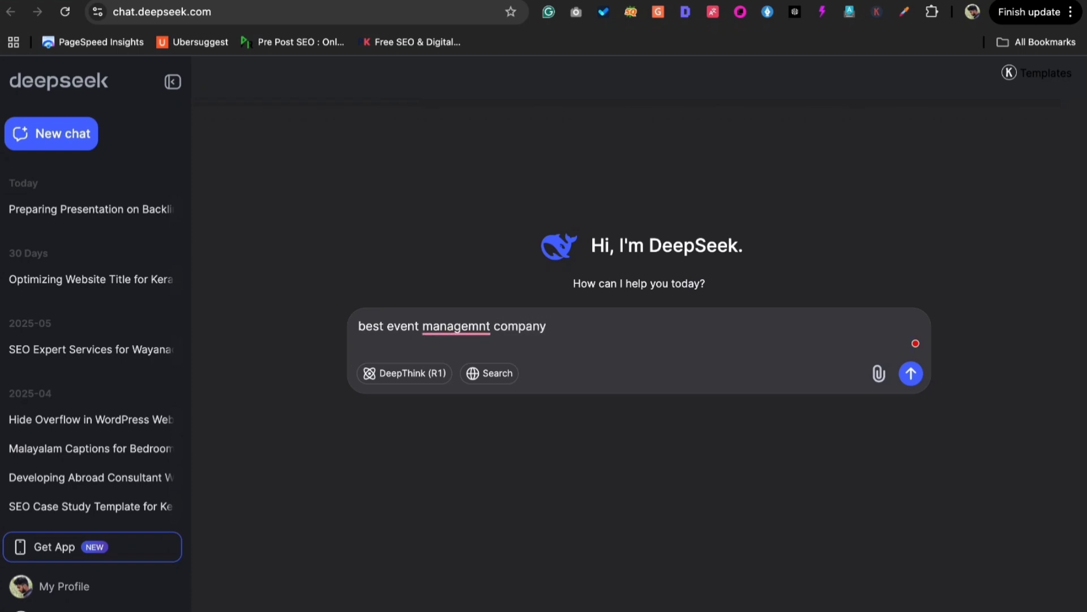
text( in calicut)
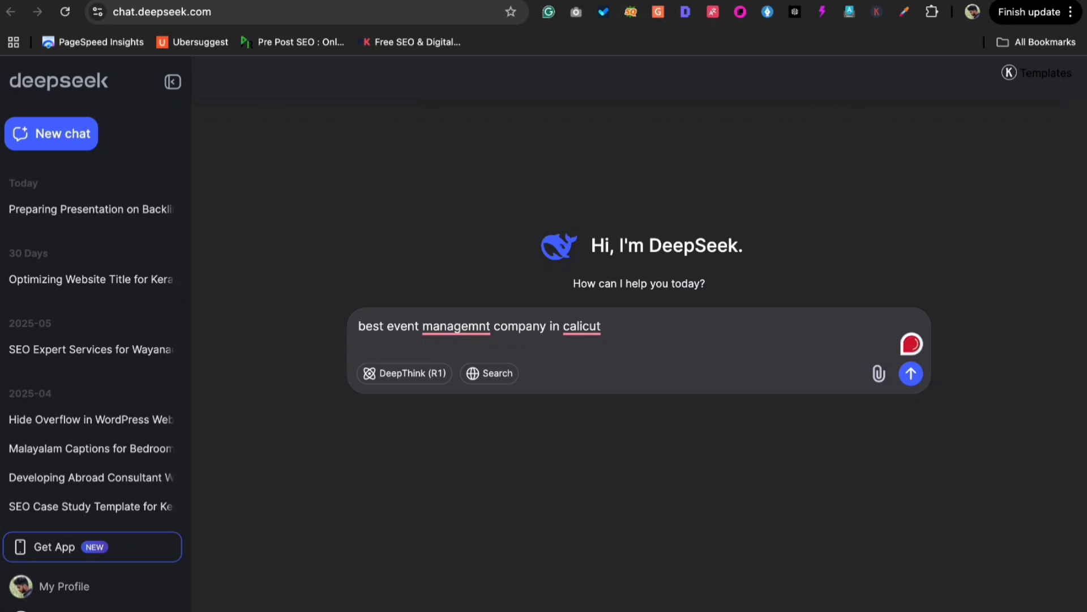
text( - give me a 2 pa)
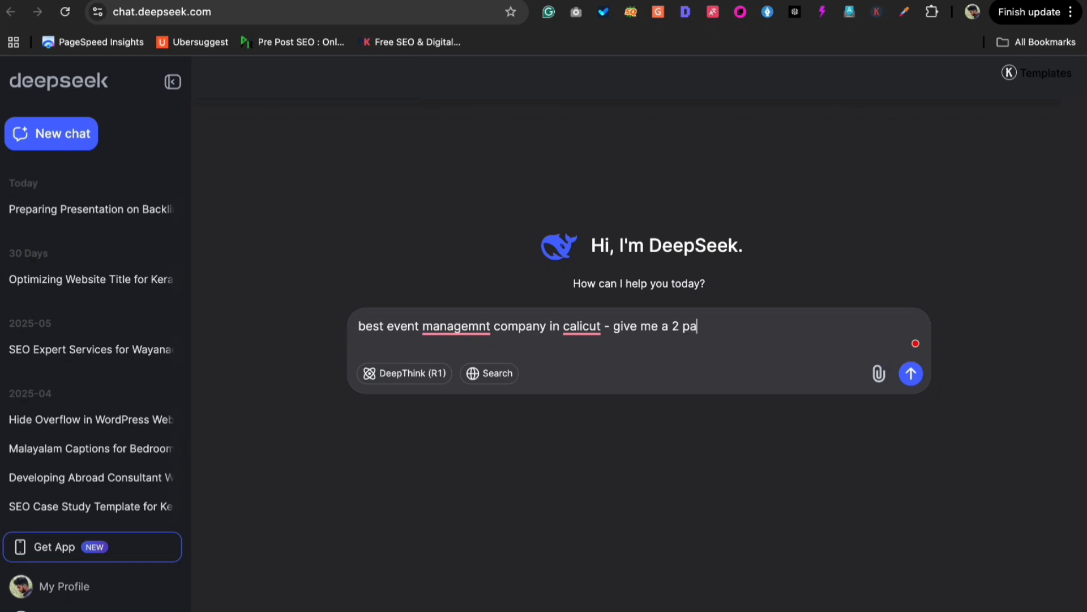
text(ragraph)
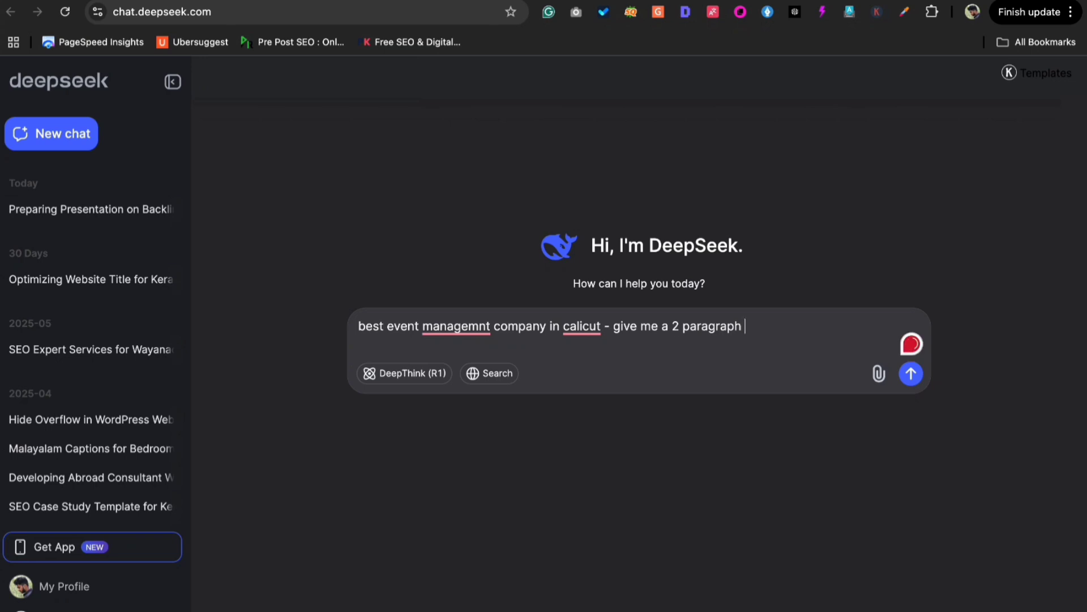
text(ed content for about )
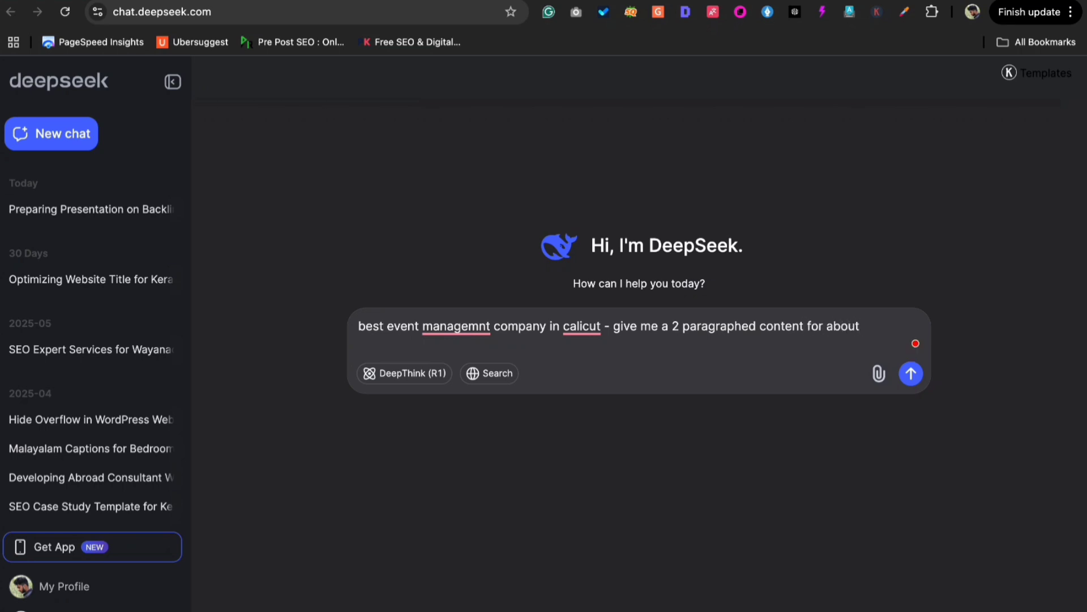
text(us)
key(Return)
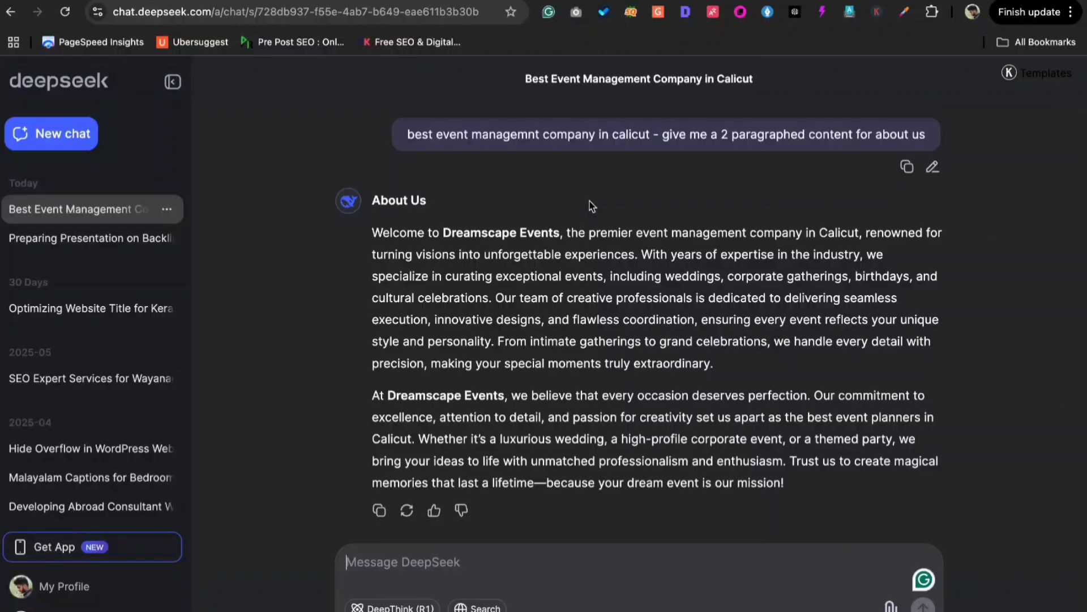
Copy the two generated About Us paragraphs from DeepSeek into the body of the Medium story draft
scroll(592, 206, down, 1)
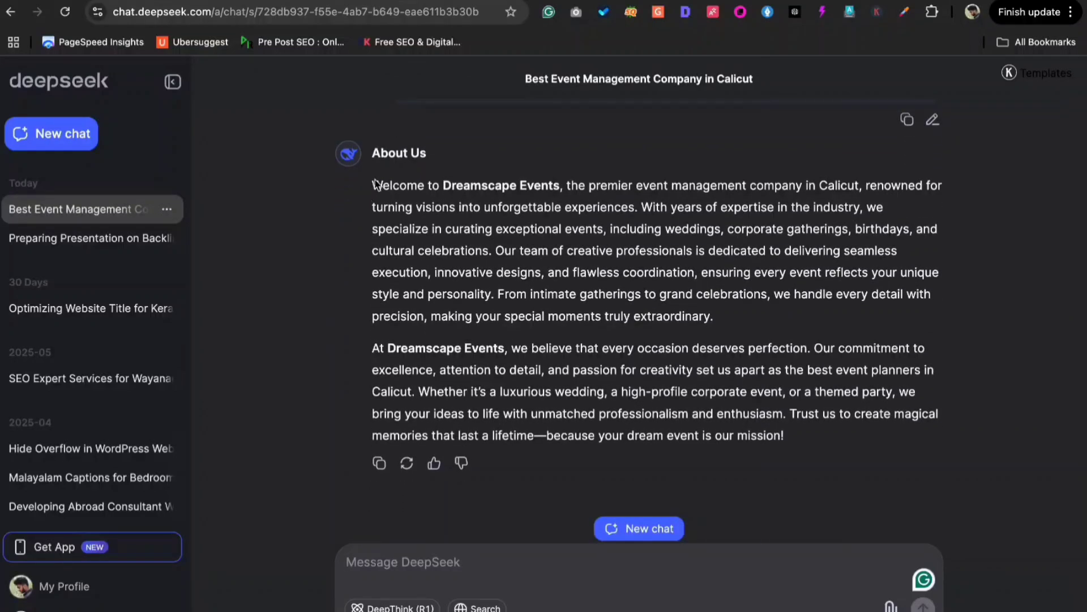
drag(372, 185, 824, 440)
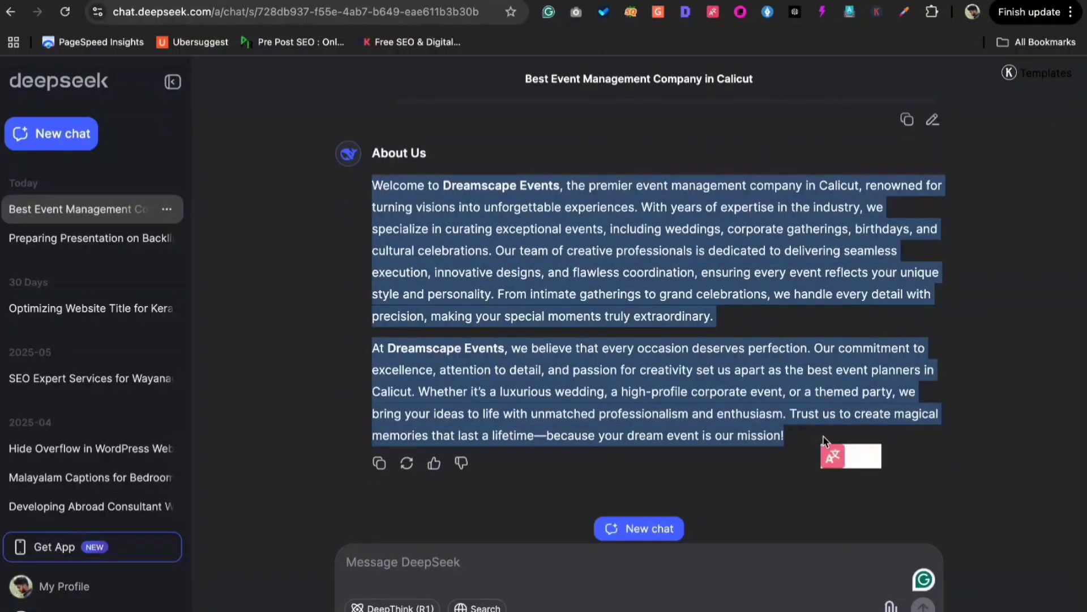
mouse_move(901, 2)
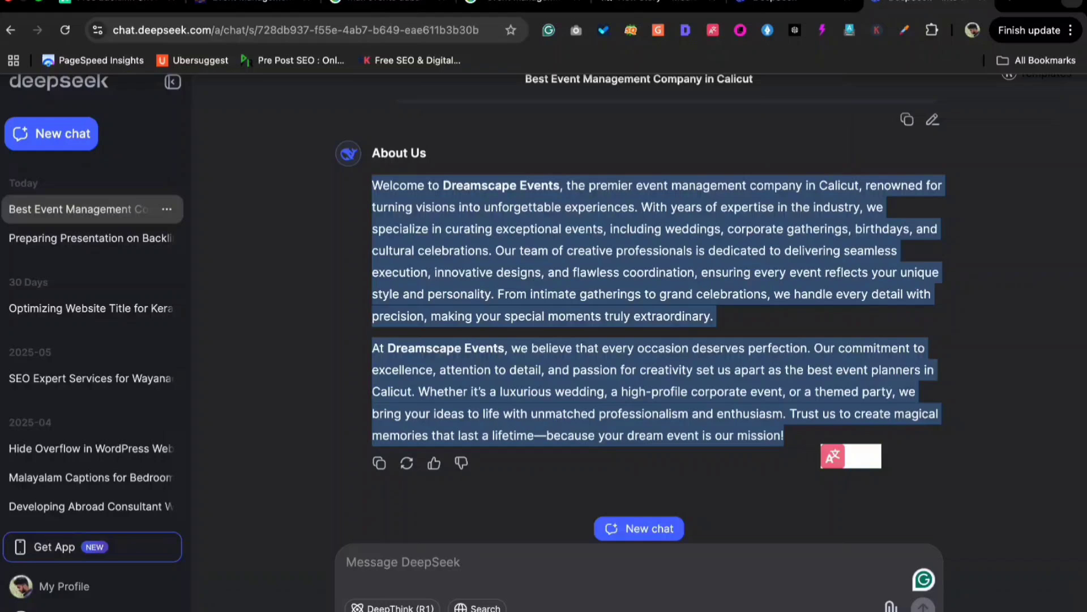
click(657, 6)
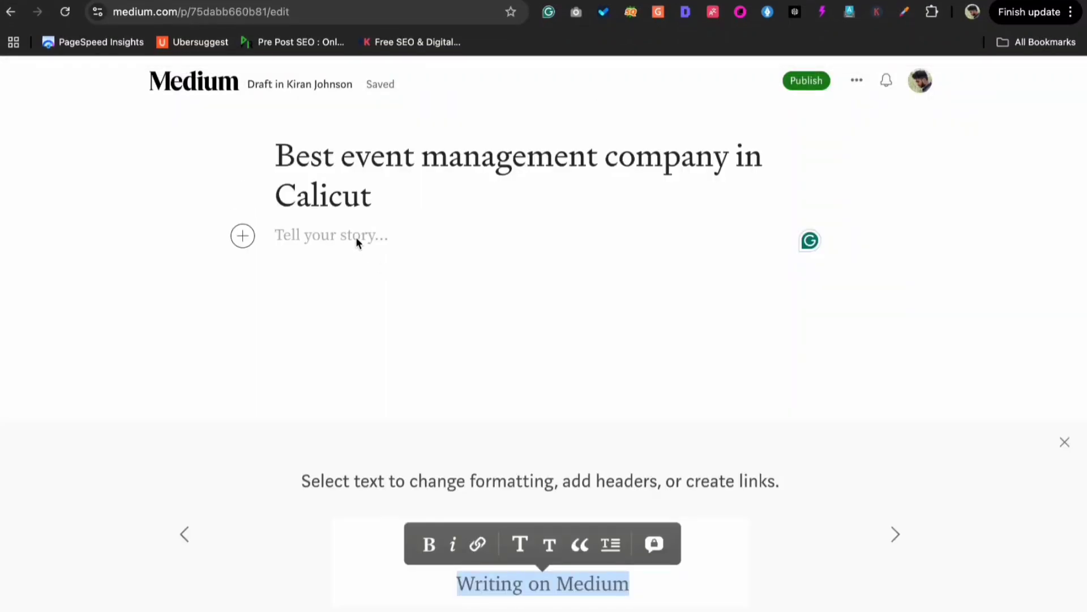
key(ctrl+v)
scroll(523, 256, up, 5)
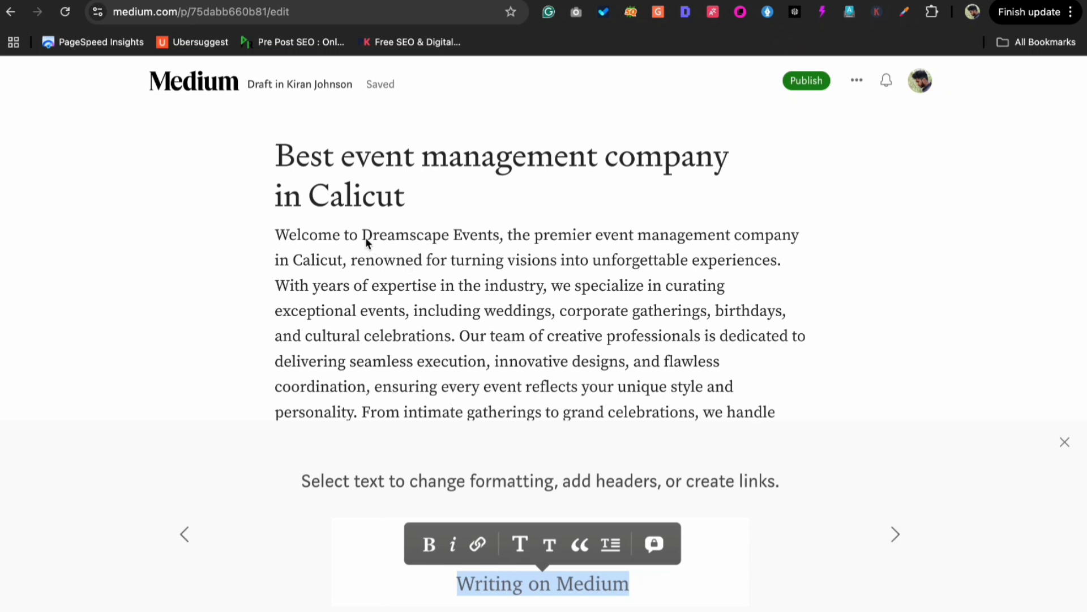
Link the words "Dreamscape Events" in the story's first sentence to Dreamscape.com
drag(362, 236, 499, 245)
key(ctrl+c)
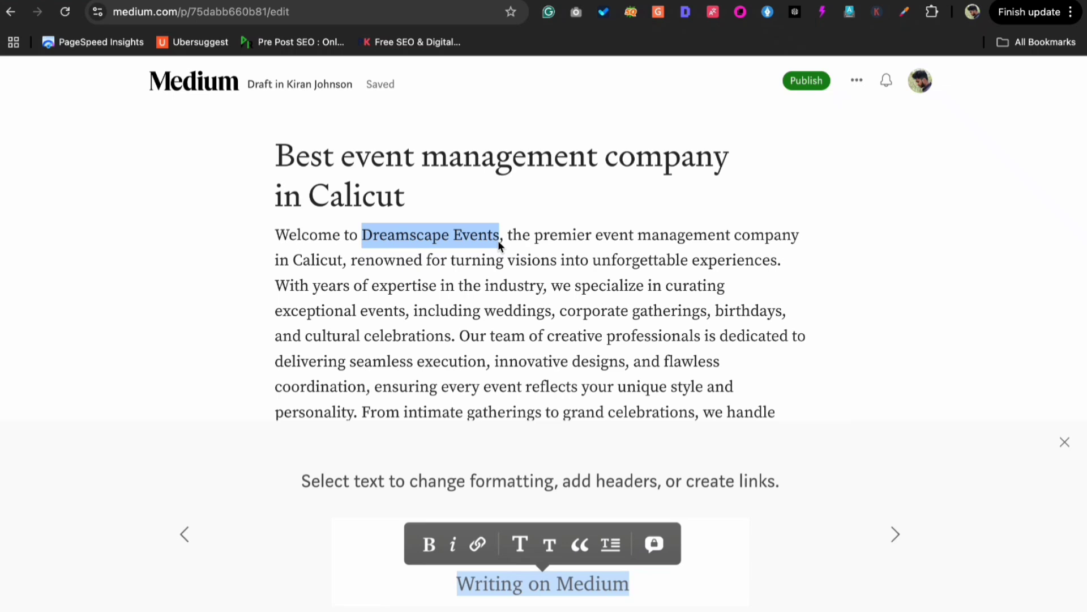
drag(497, 240, 498, 240)
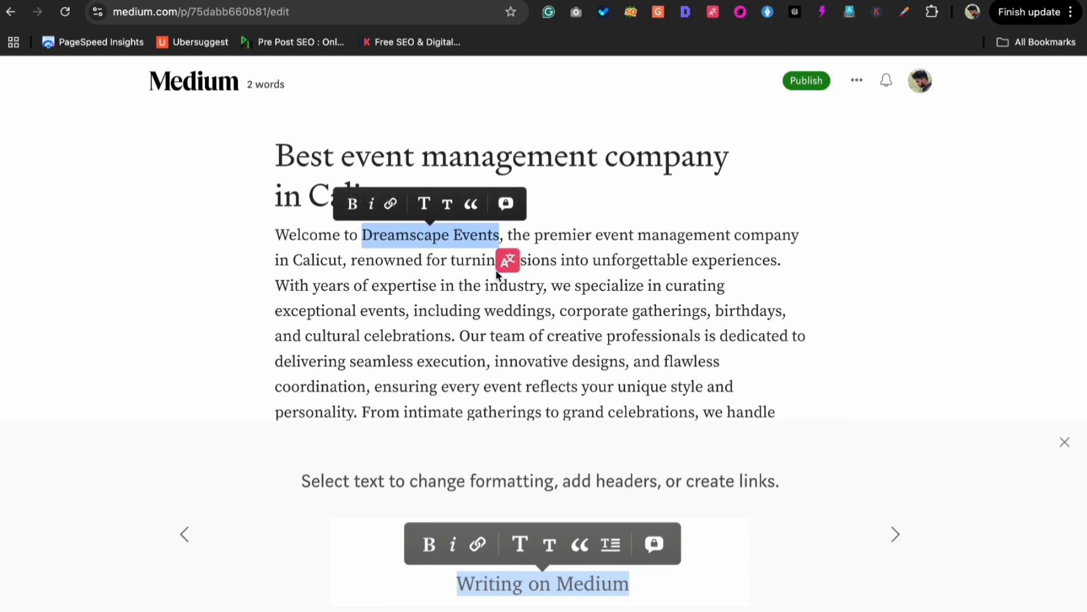
click(392, 205)
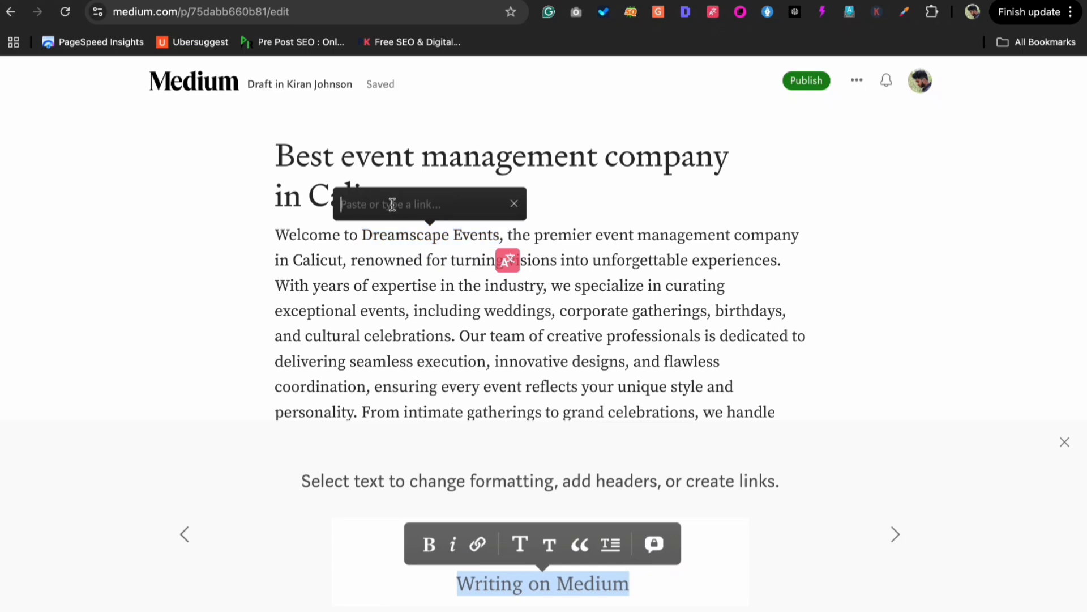
key(Escape)
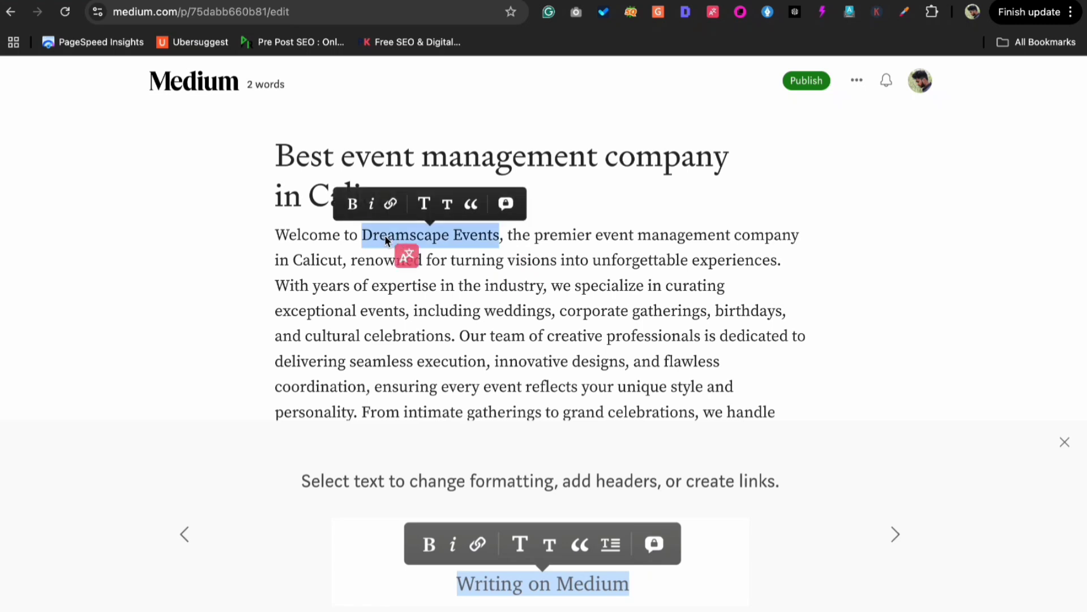
click(390, 204)
key(ctrl+v)
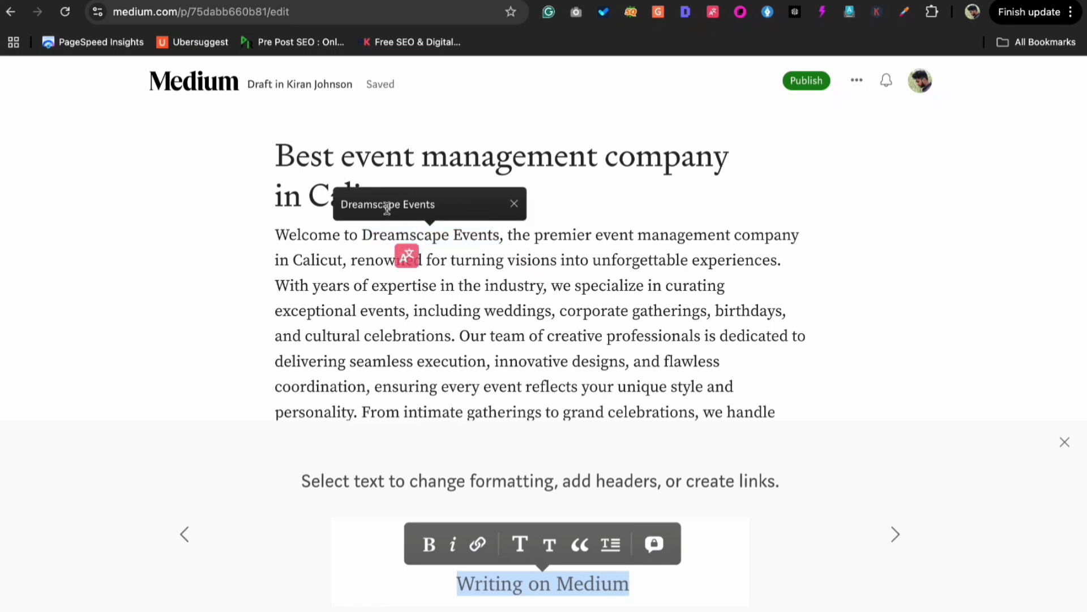
key(BackSpace)
key(BackSpace)
key(BackSpace)
key(BackSpace)
key(BackSpace)
key(BackSpace)
key(BackSpace)
text(.com)
key(Return)
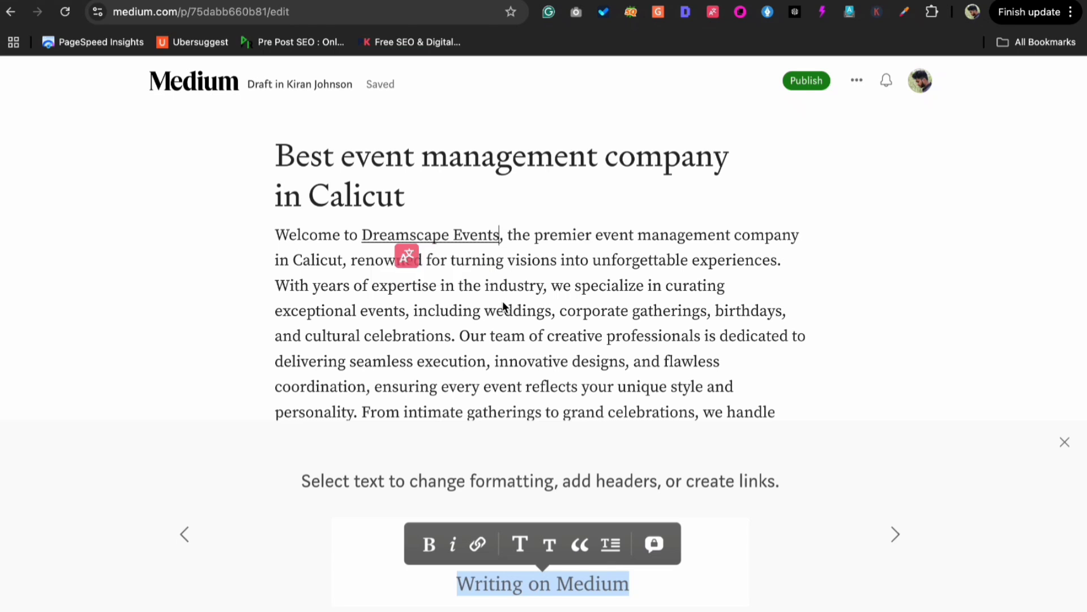
click(603, 311)
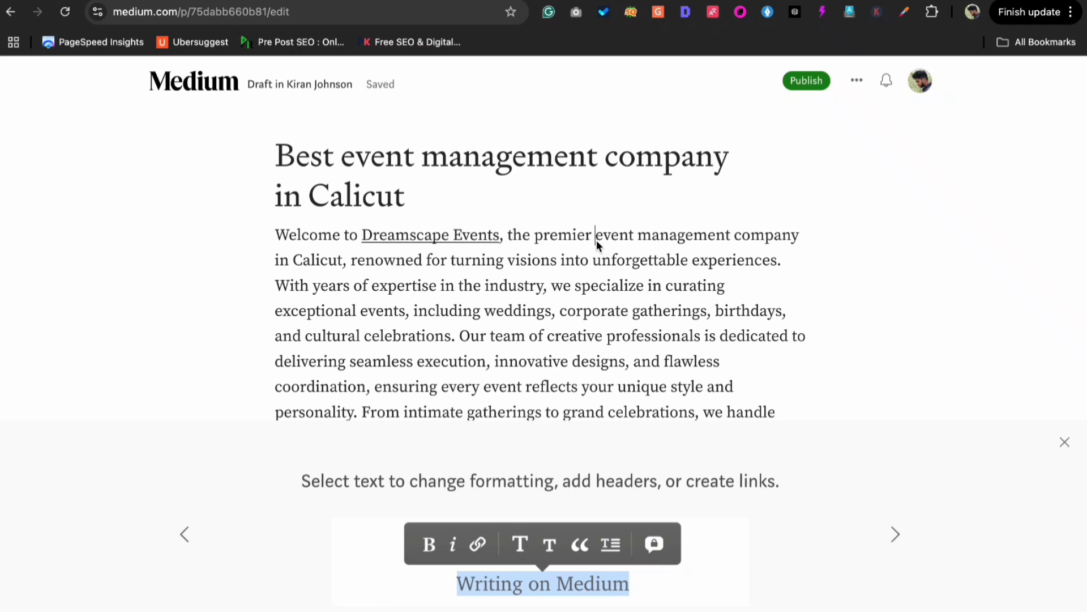
Link the words "event management company" in the story's first sentence to Dreamscape.com
drag(596, 238, 731, 248)
drag(798, 248, 798, 247)
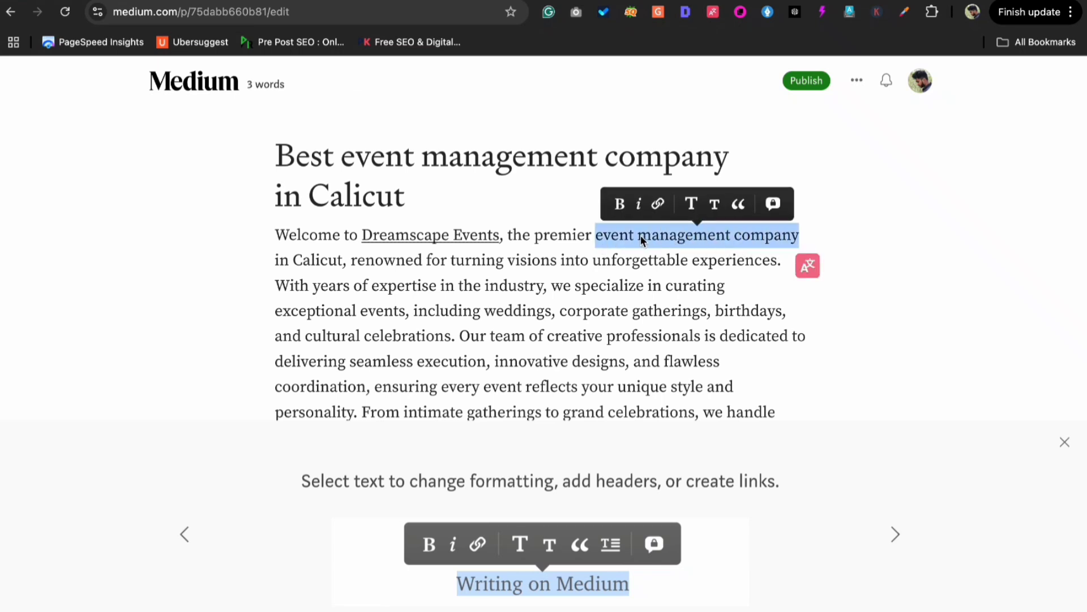
click(658, 203)
text(Dreamscape Event)
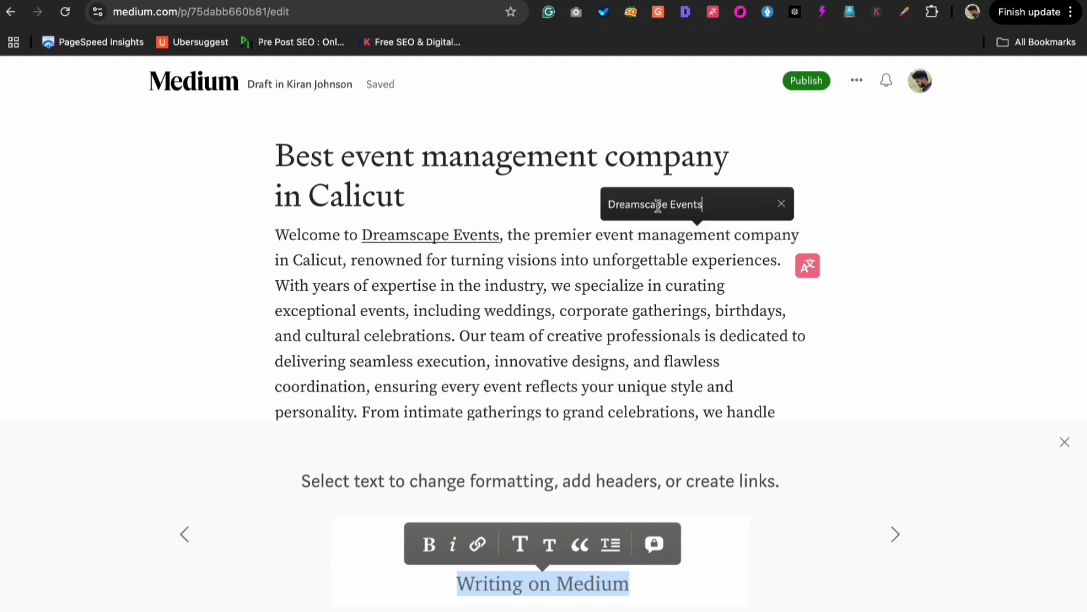
key(BackSpace)
key(BackSpace)
key(BackSpace)
key(BackSpace)
key(BackSpace)
key(BackSpace)
text(.com)
key(Return)
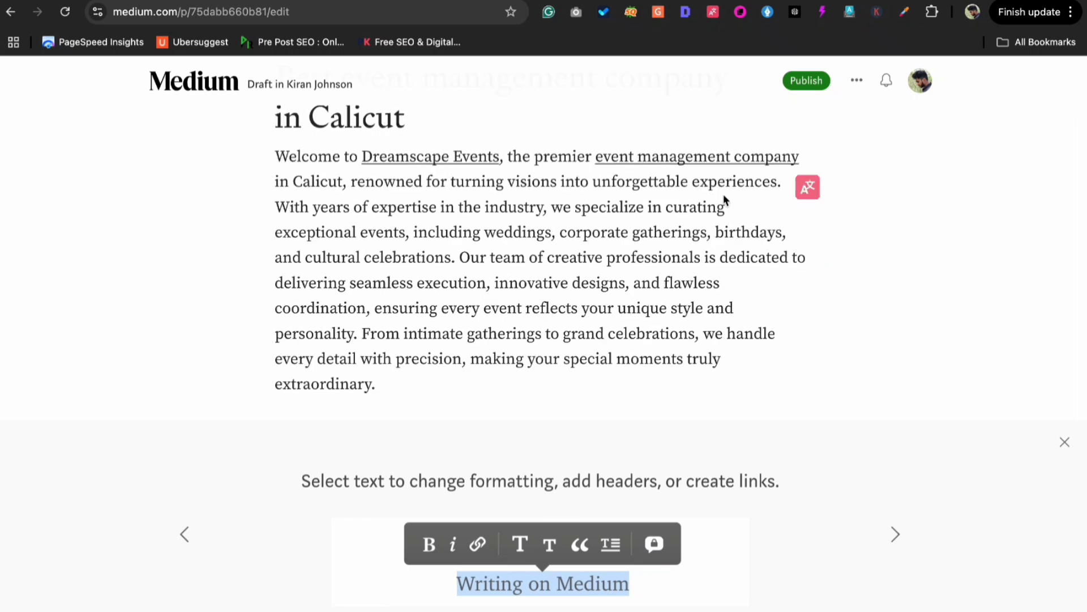
Review the Medium draft, checking the linked phrases in the first sentence and reading through both paragraphs
scroll(803, 174, up, 3)
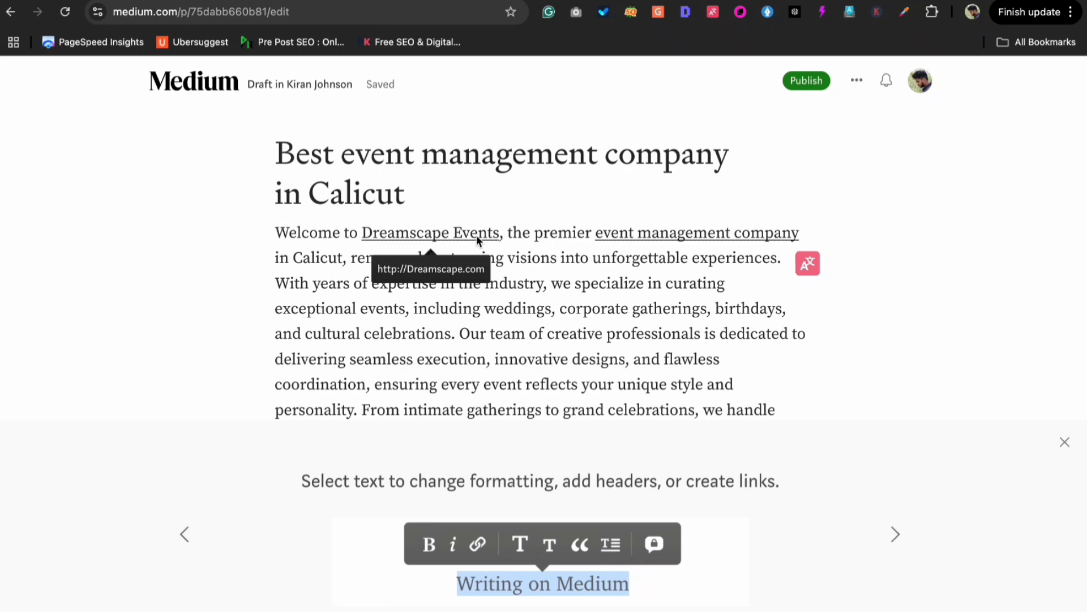
scroll(517, 262, down, 5)
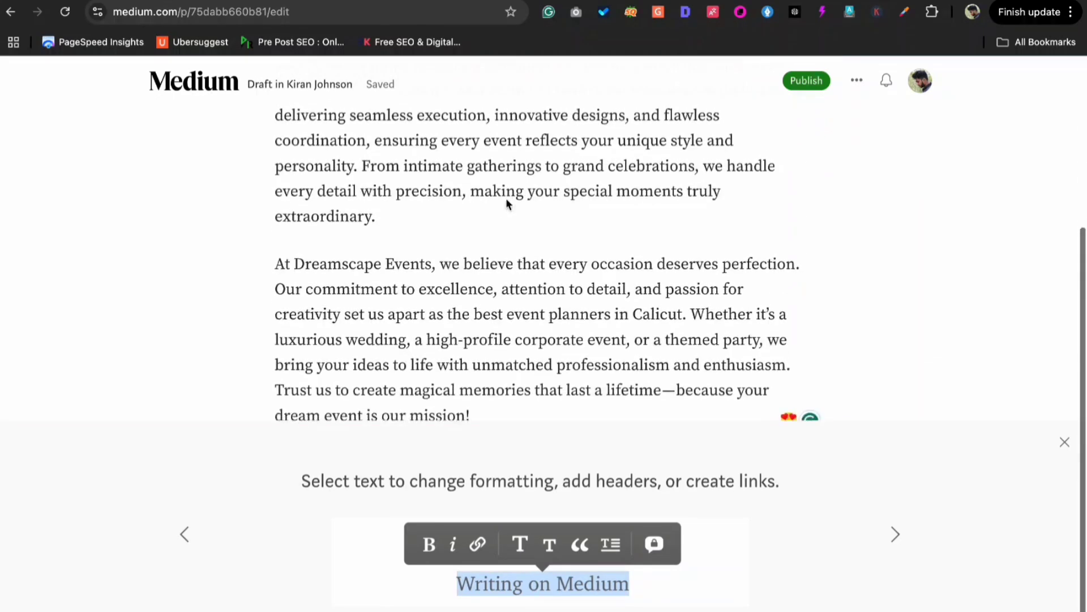
scroll(511, 359, up, 3)
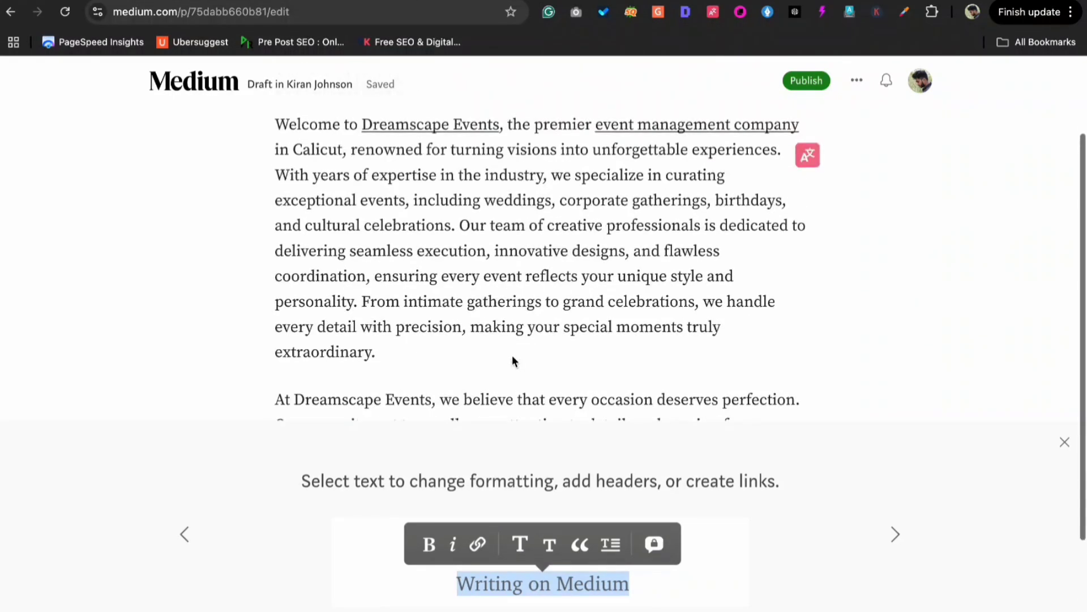
scroll(512, 274, up, 1)
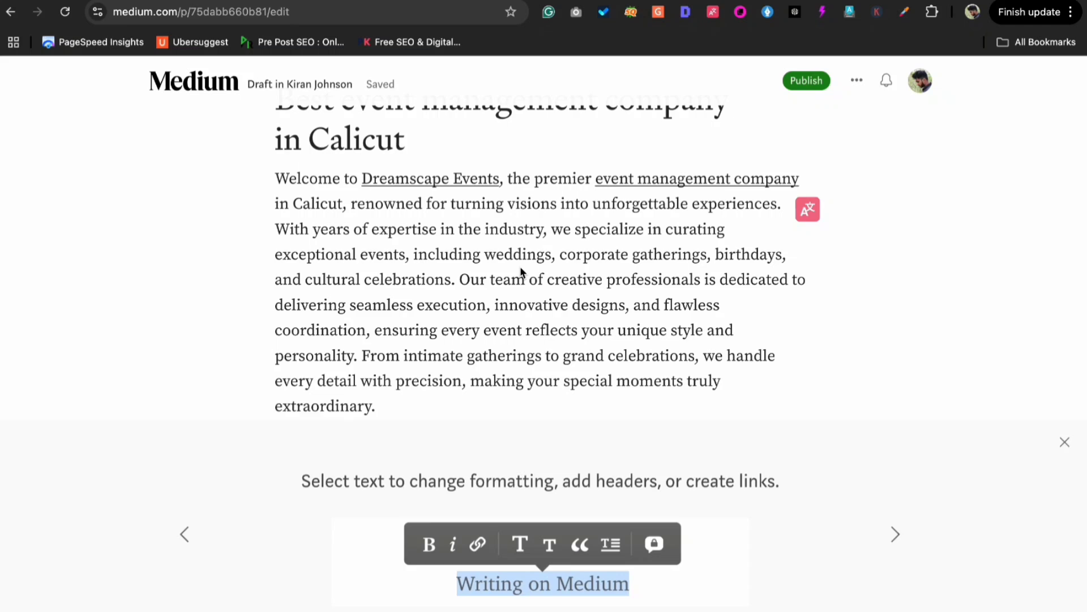
scroll(522, 272, down, 3)
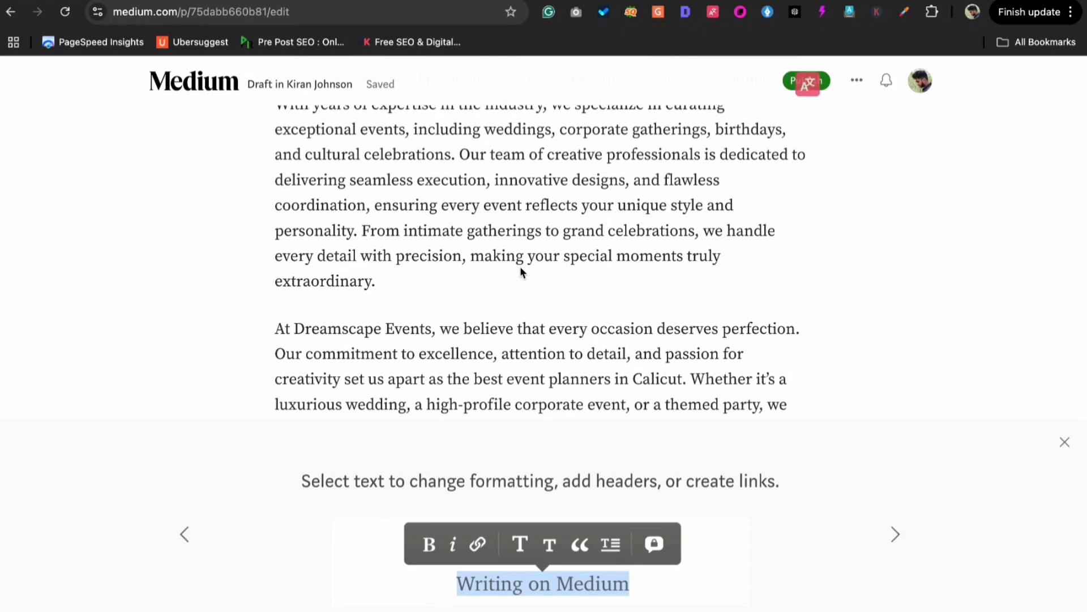
scroll(522, 272, down, 2)
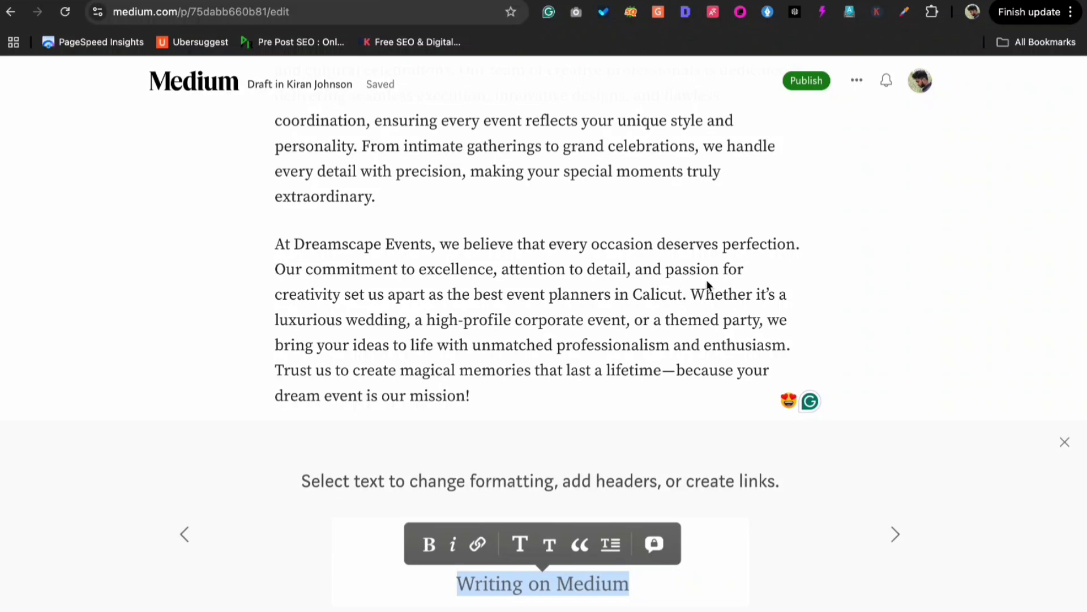
scroll(706, 280, up, 5)
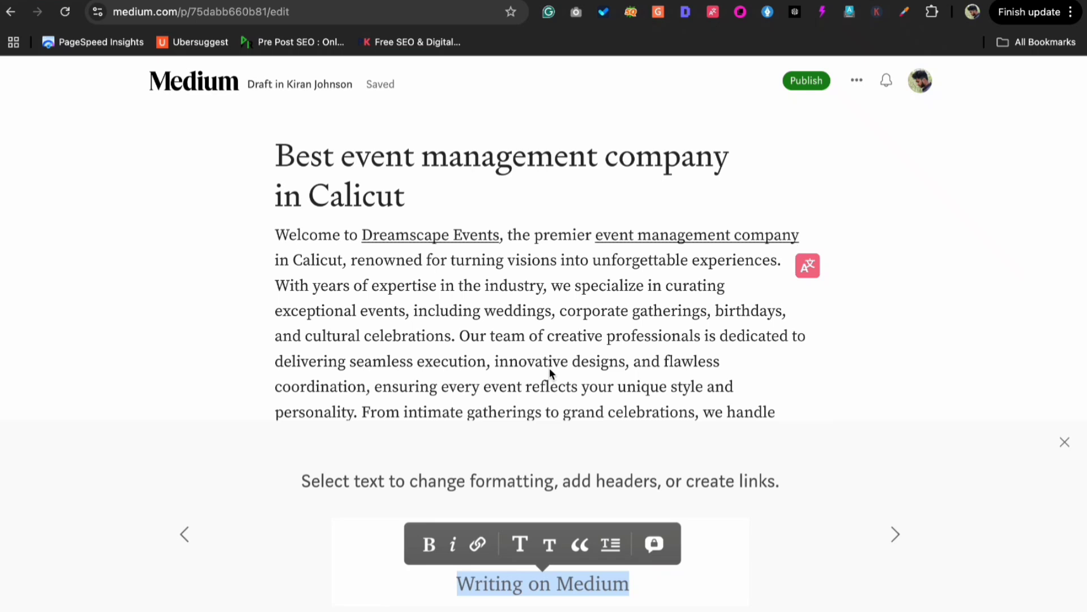
Publish the story with the topic "Event Management"
click(806, 83)
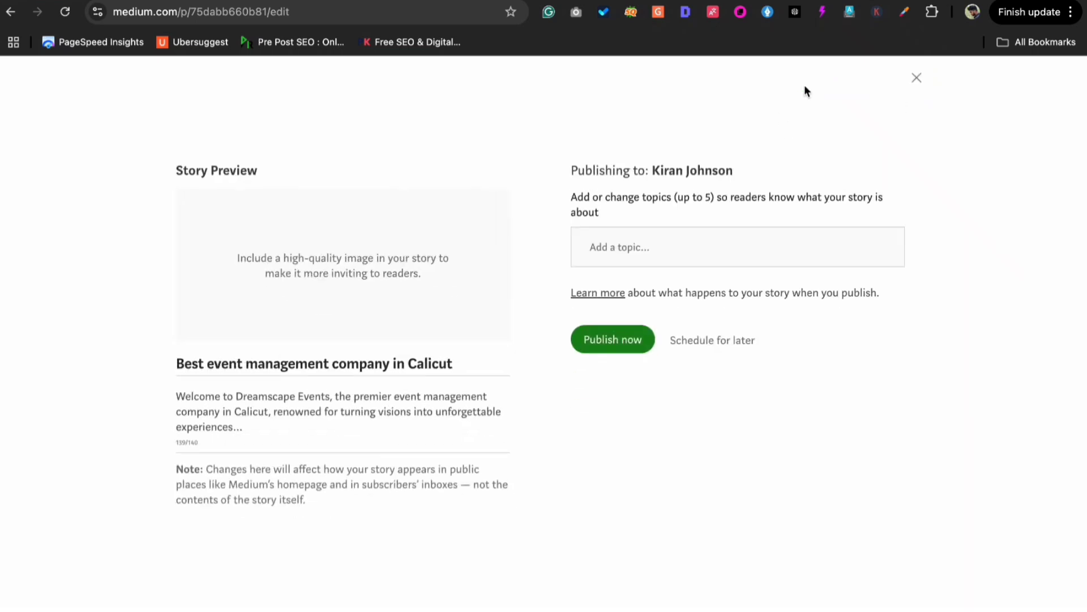
click(630, 258)
text(event man)
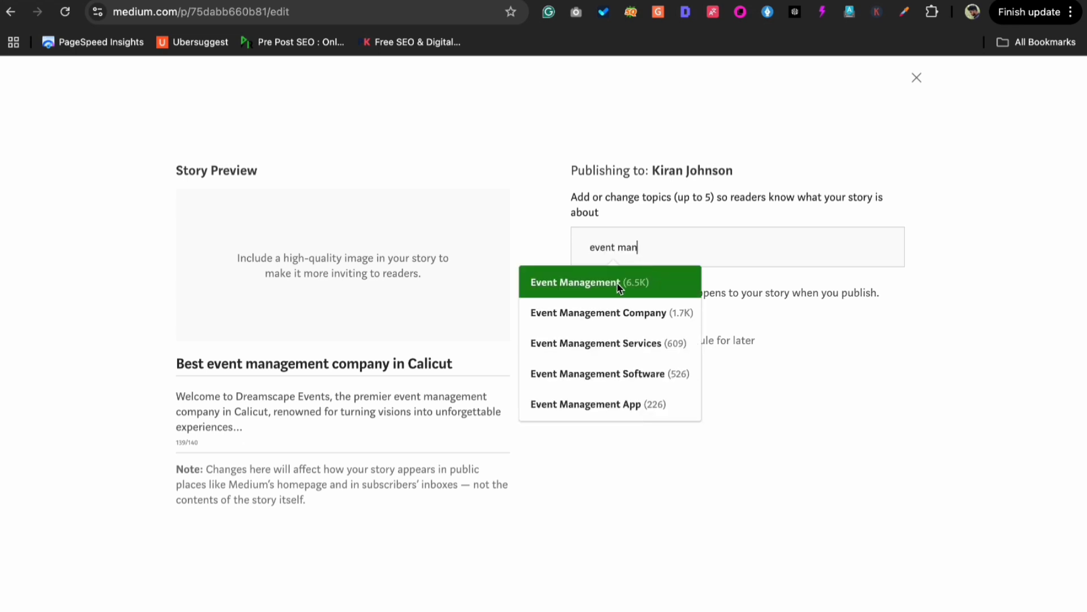
click(616, 283)
click(633, 334)
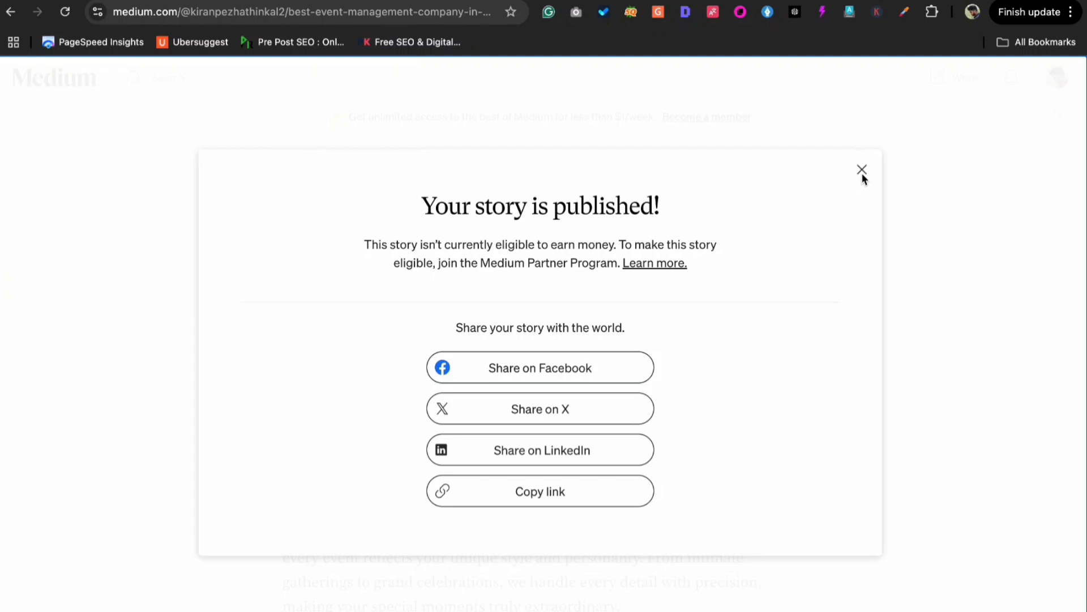
Close the story-sharing dialog and look over the published article with its two linked phrases
click(863, 175)
scroll(509, 317, down, 4)
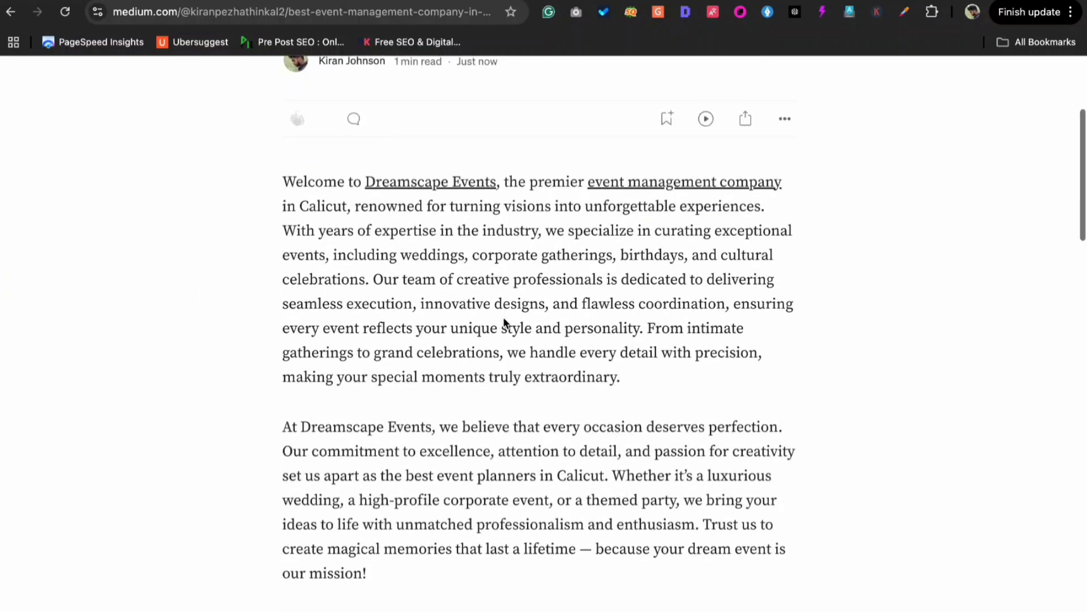
scroll(504, 321, up, 4)
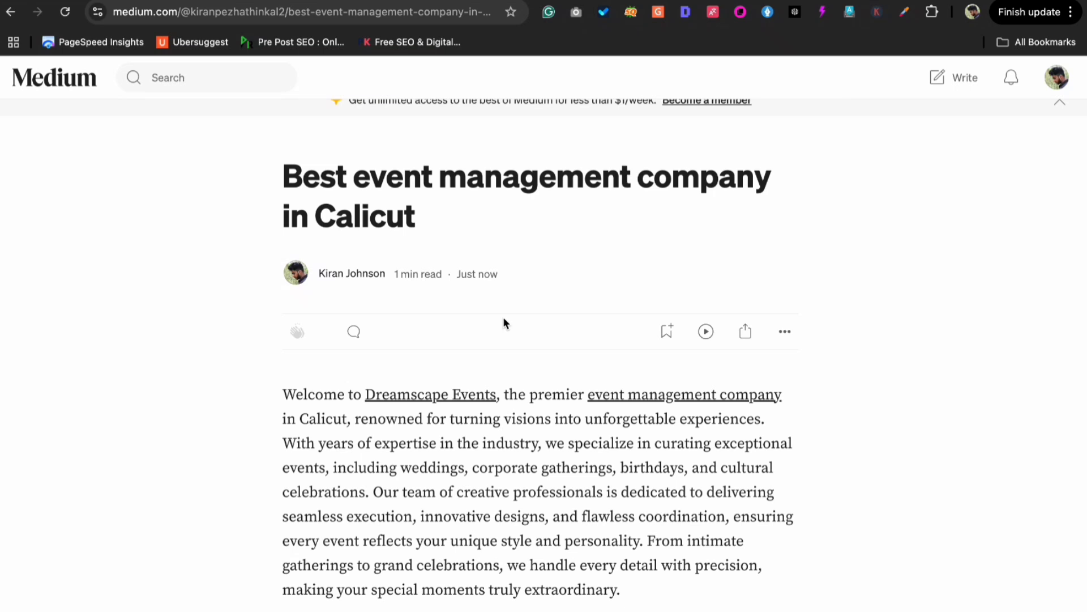
Switch to the PowerPoint presentation and review the slides on the best free backlink methods and competitor backlink analysis
key(ctrl+Up)
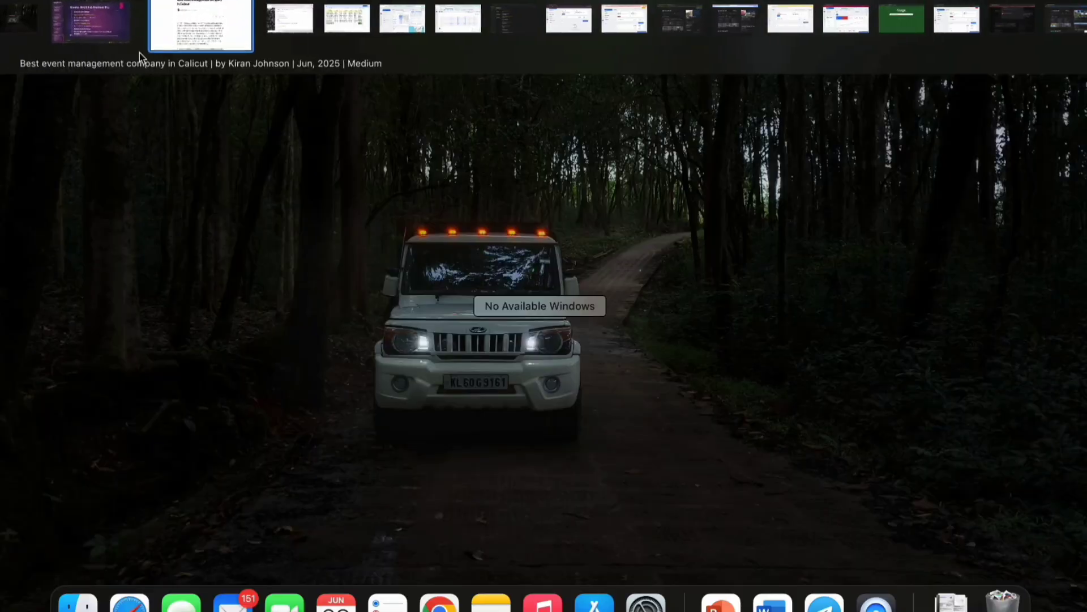
click(119, 20)
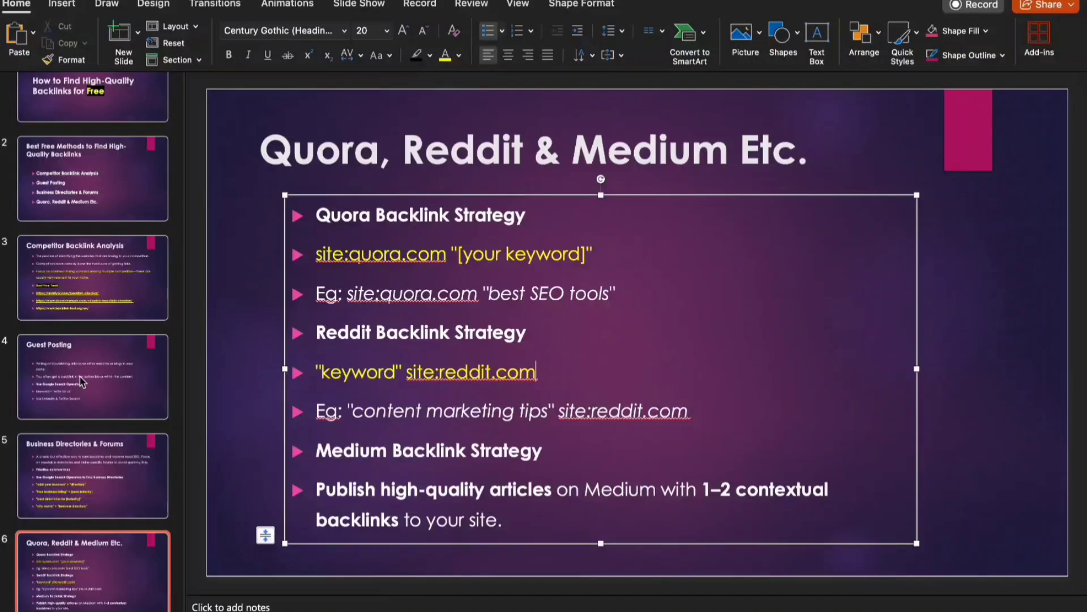
scroll(82, 378, up, 3)
click(108, 249)
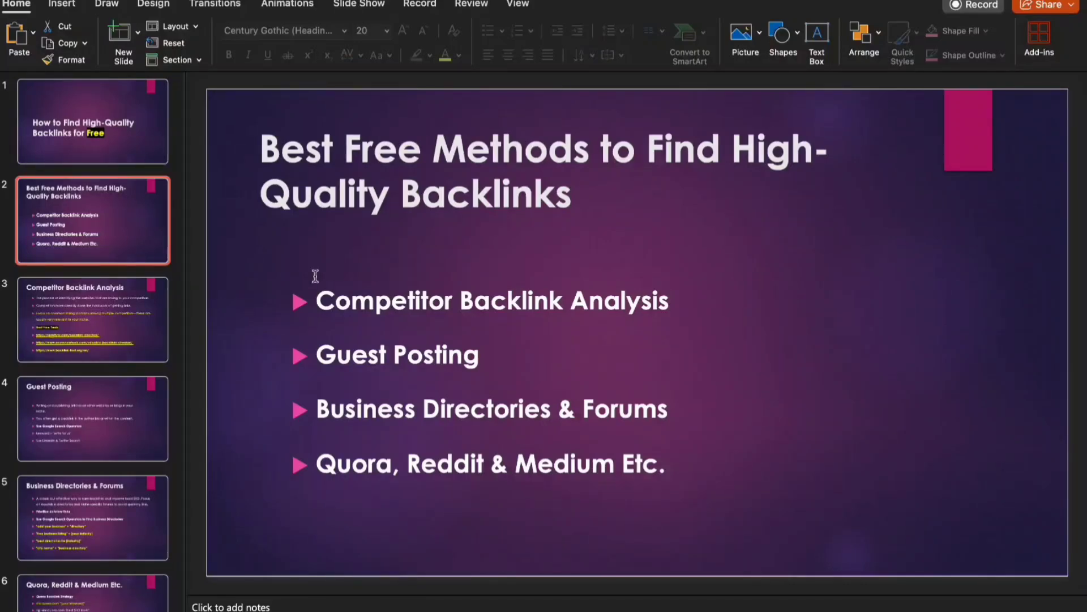
click(86, 313)
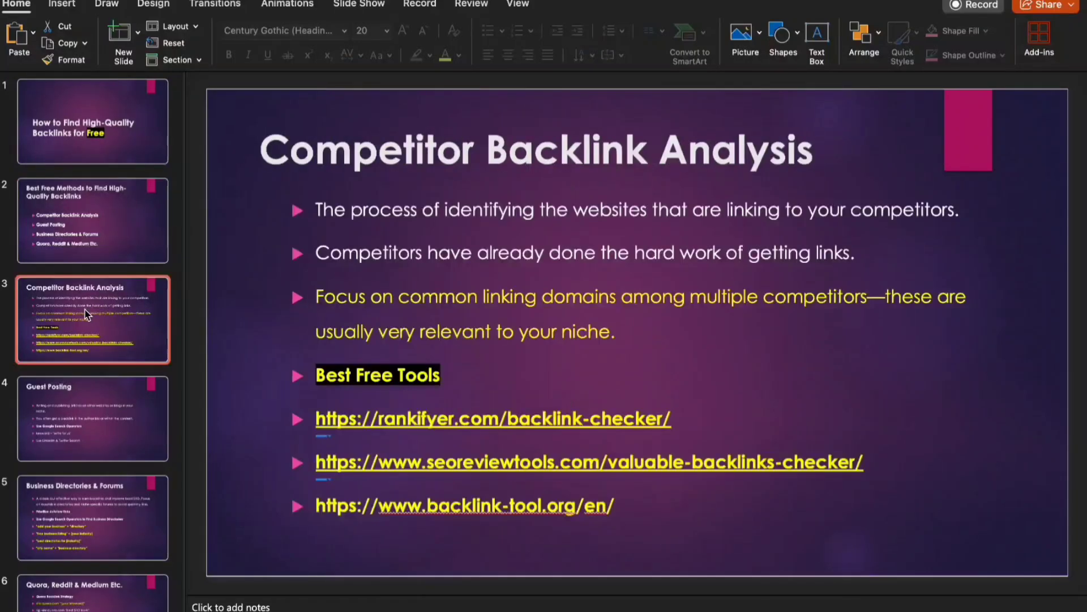